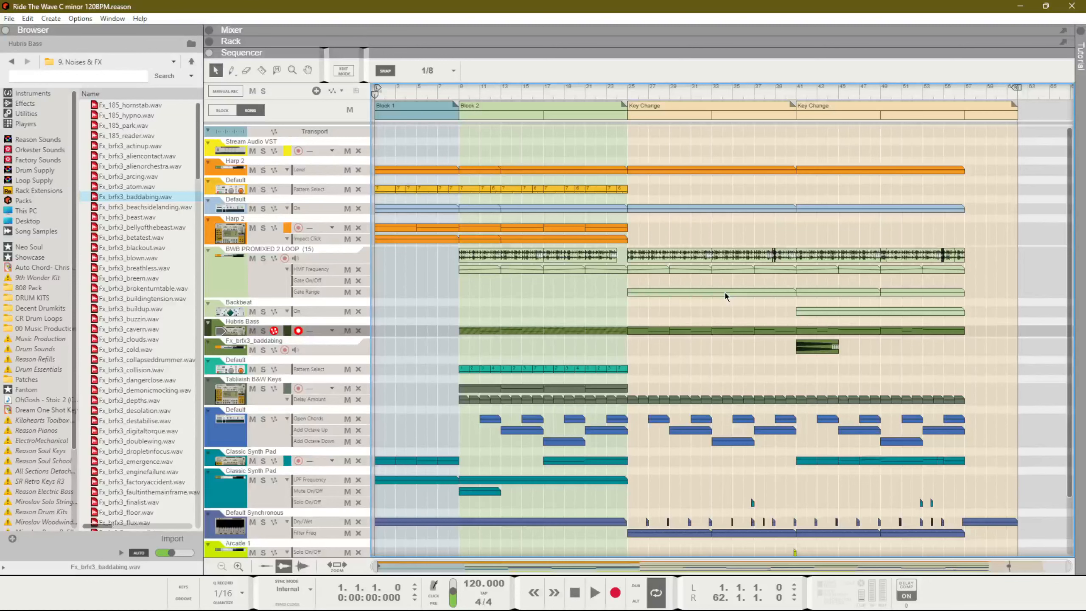
# Play the whole song from the start, turning loop mode off before the end and stopping playback at the end.
pyautogui.click(596, 592)
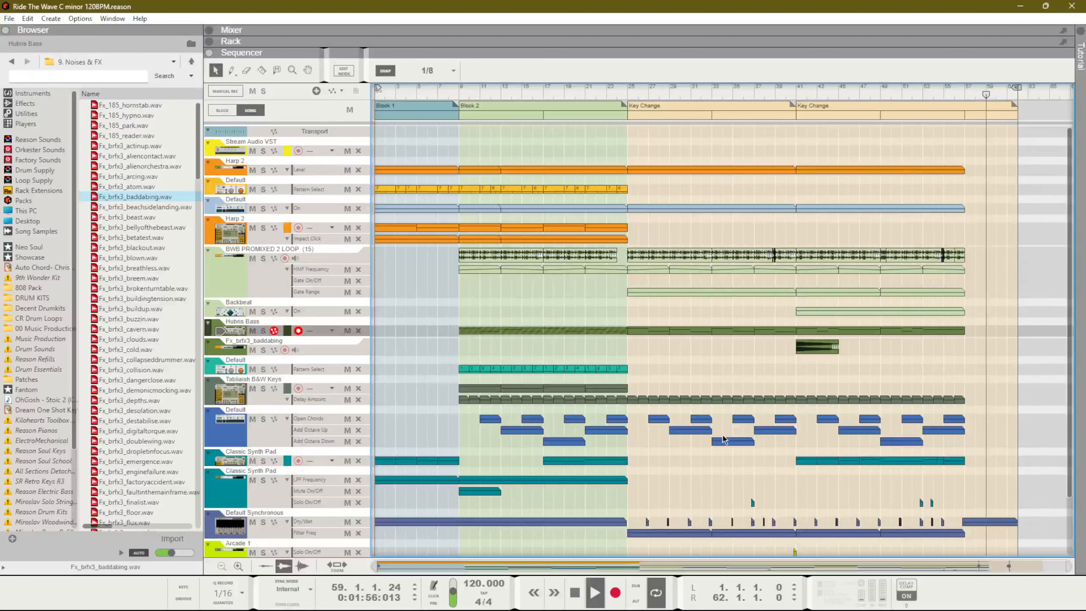
pyautogui.click(655, 594)
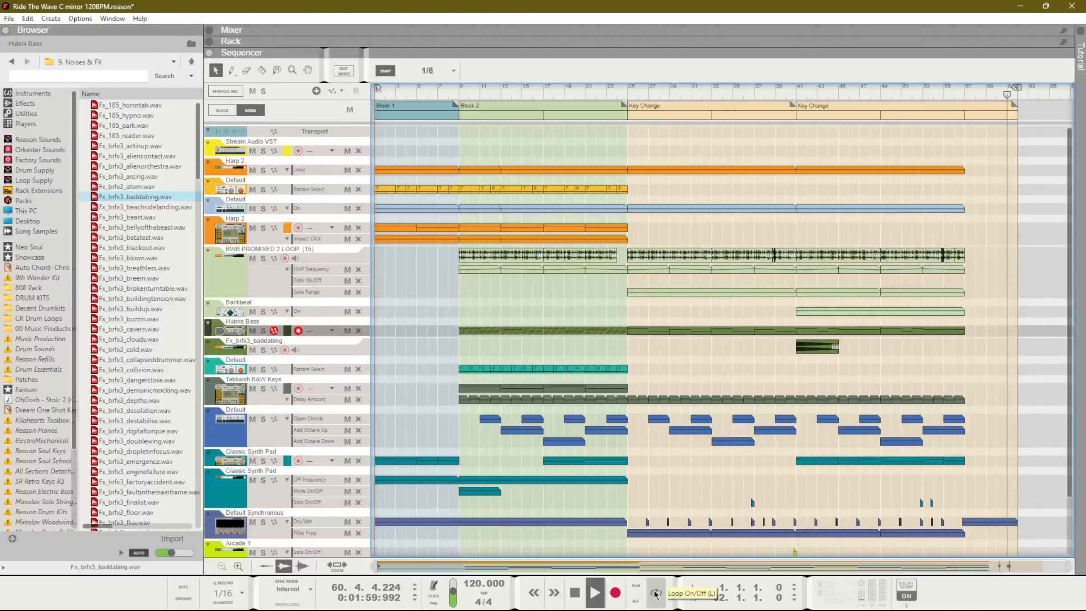
pyautogui.press('space')
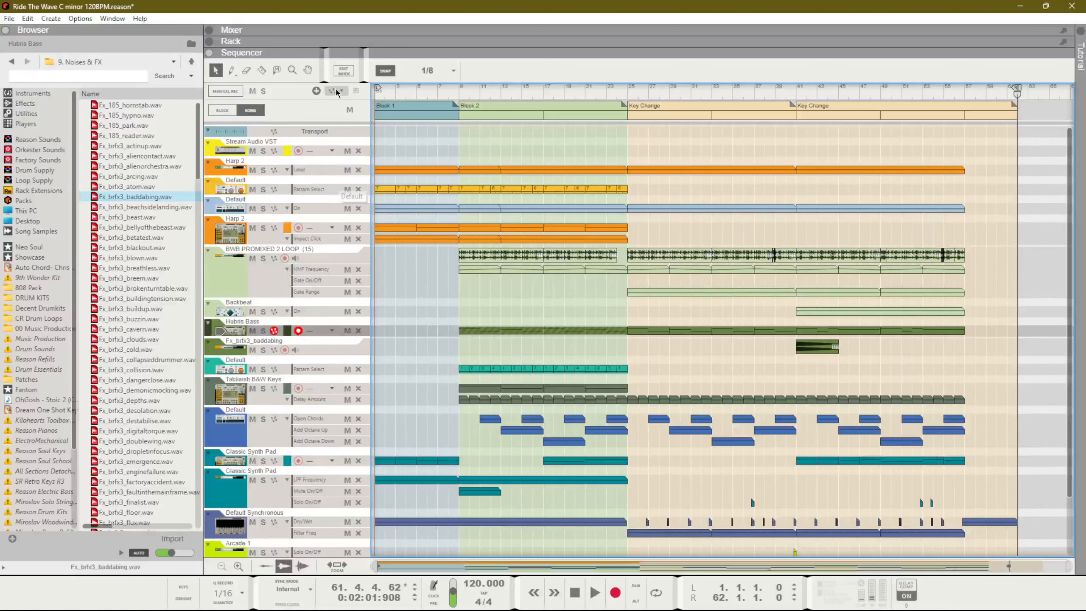
# Solo the BWB PROMIXED 2 LOOP track and listen to a short passage from bar 9, the start of Block 2.
pyautogui.click(375, 95)
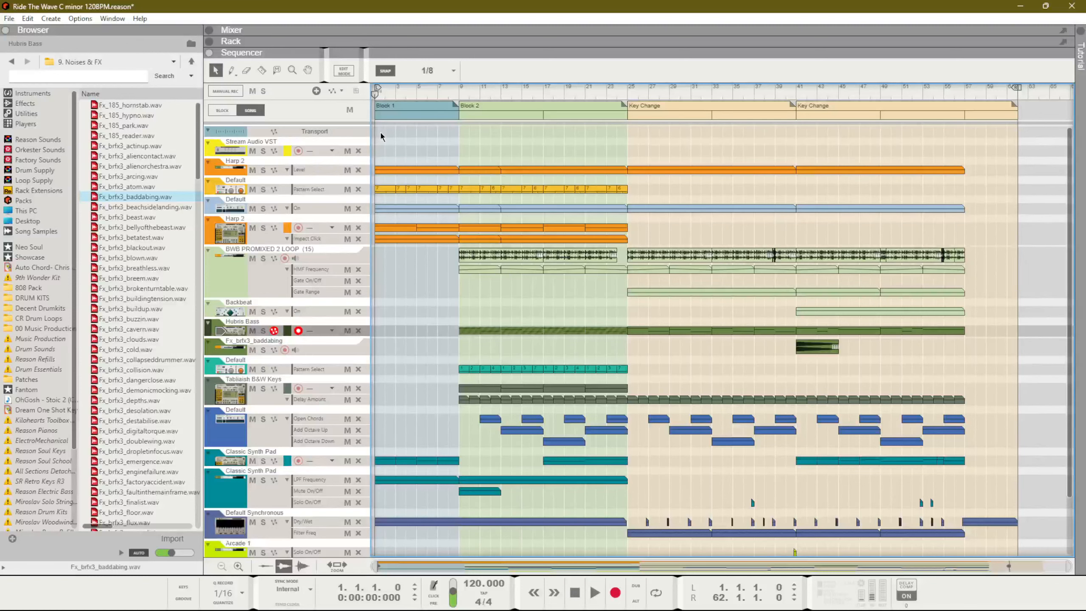
pyautogui.click(459, 95)
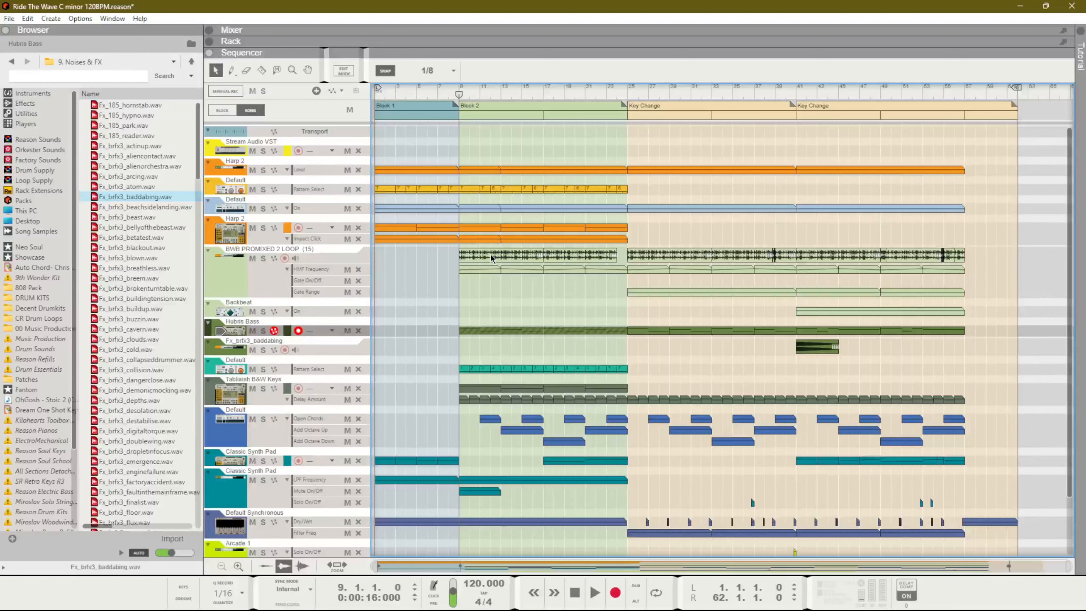
pyautogui.click(263, 259)
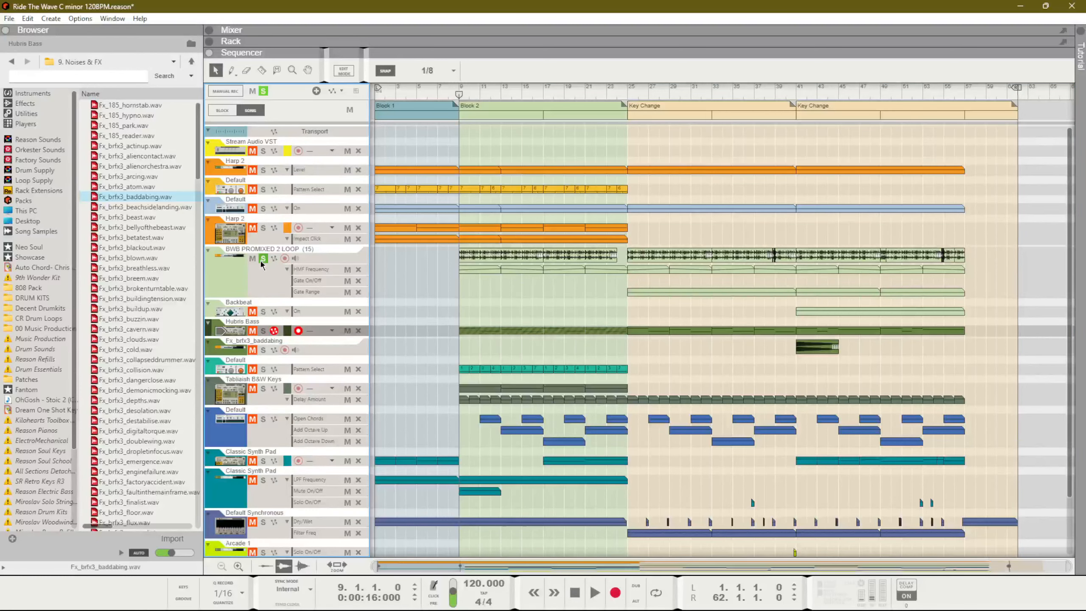
pyautogui.press('space')
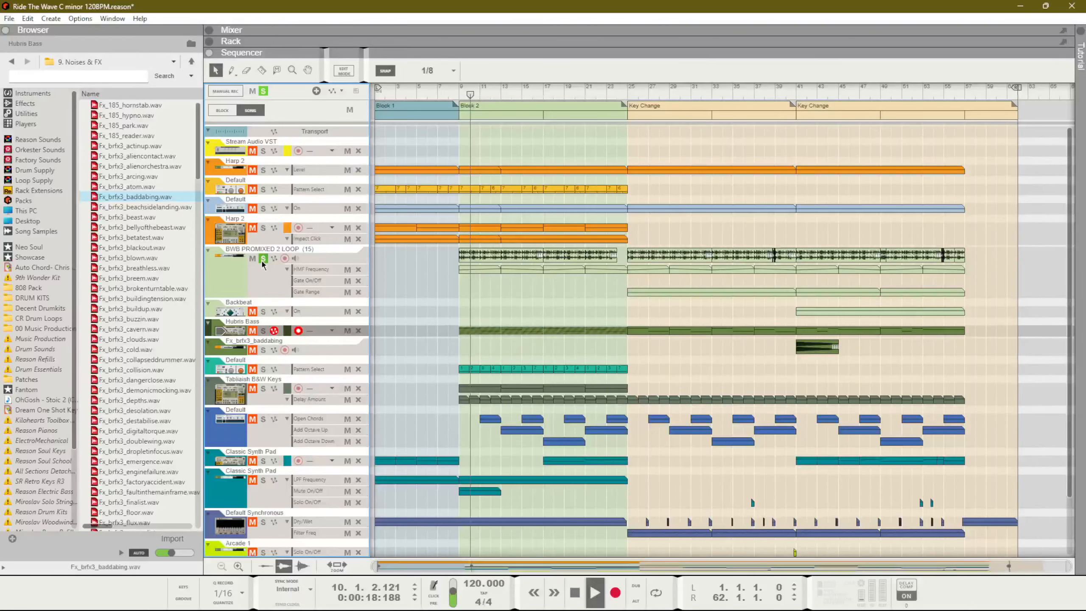
pyautogui.press('space')
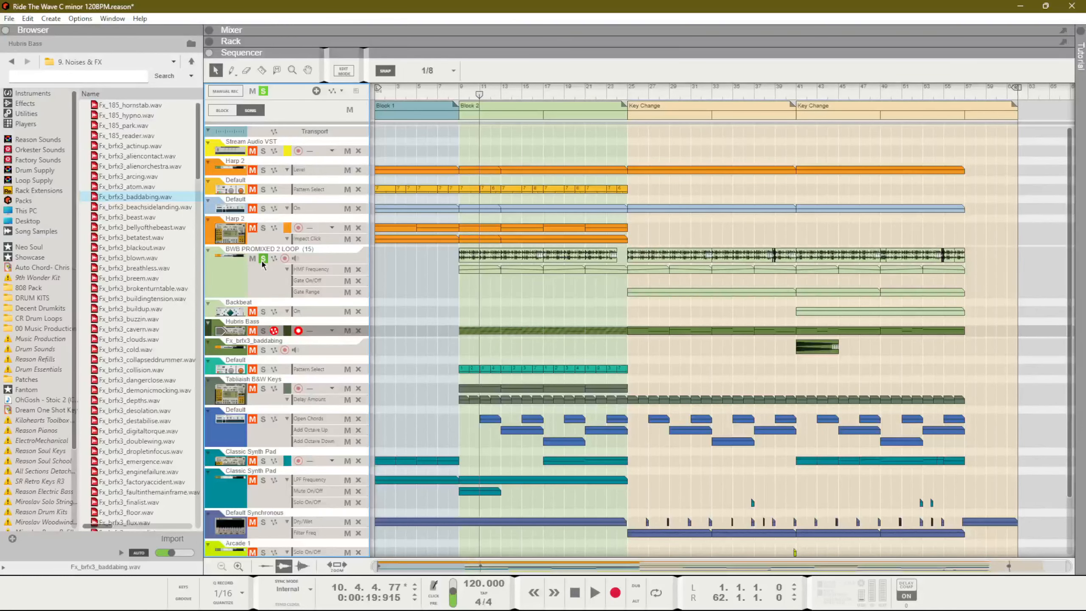
# Examine the compressor and gate settings on the BWB PROMIXED channel in the mixer, and return to the sequencer.
pyautogui.press('F5')
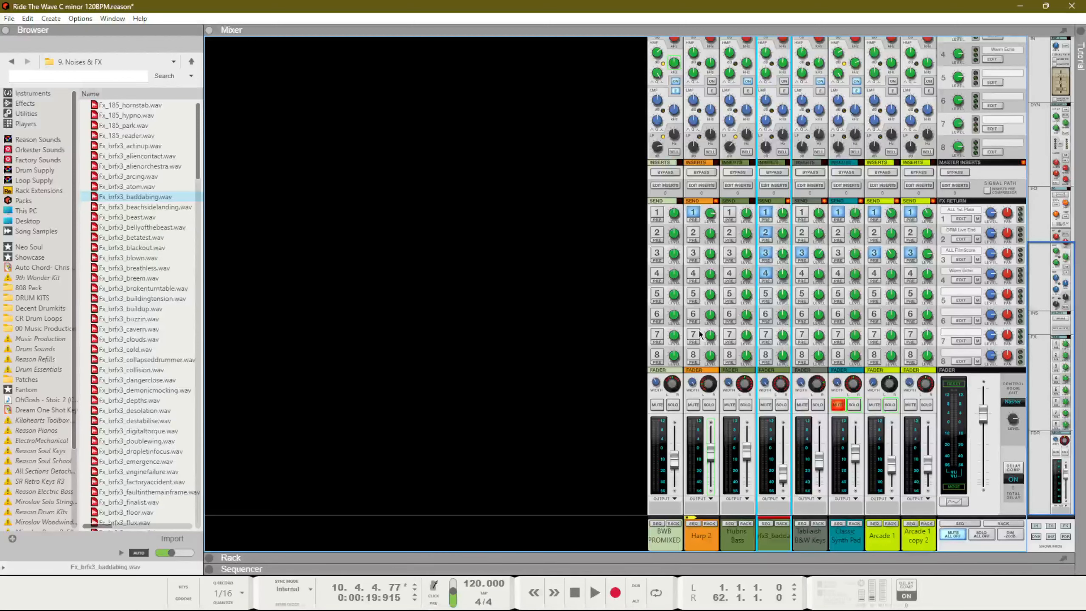
pyautogui.scroll(8, 822, 341)
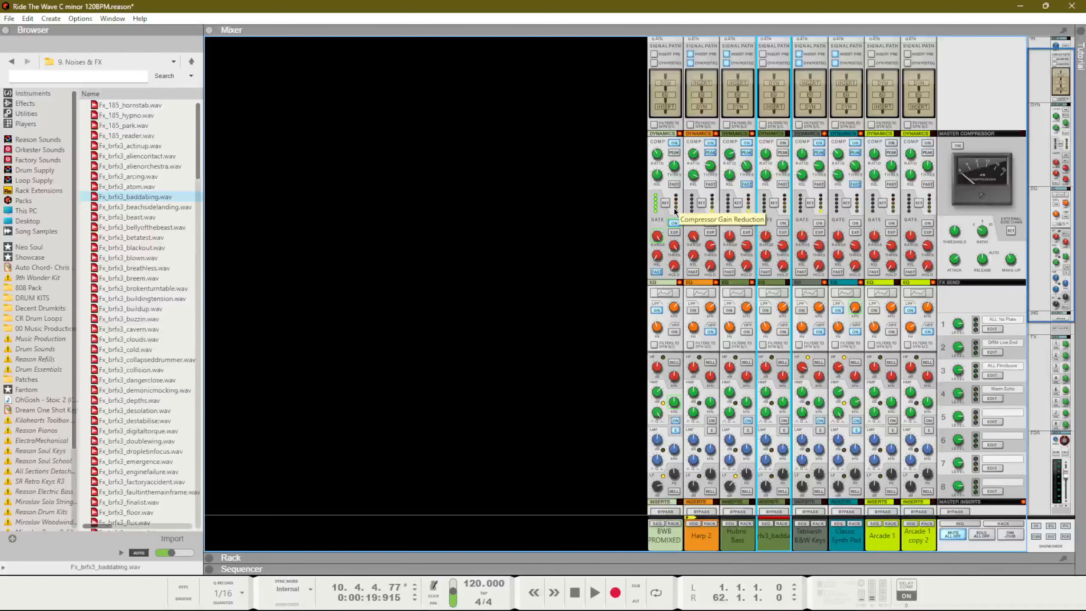
pyautogui.scroll(1, 674, 211)
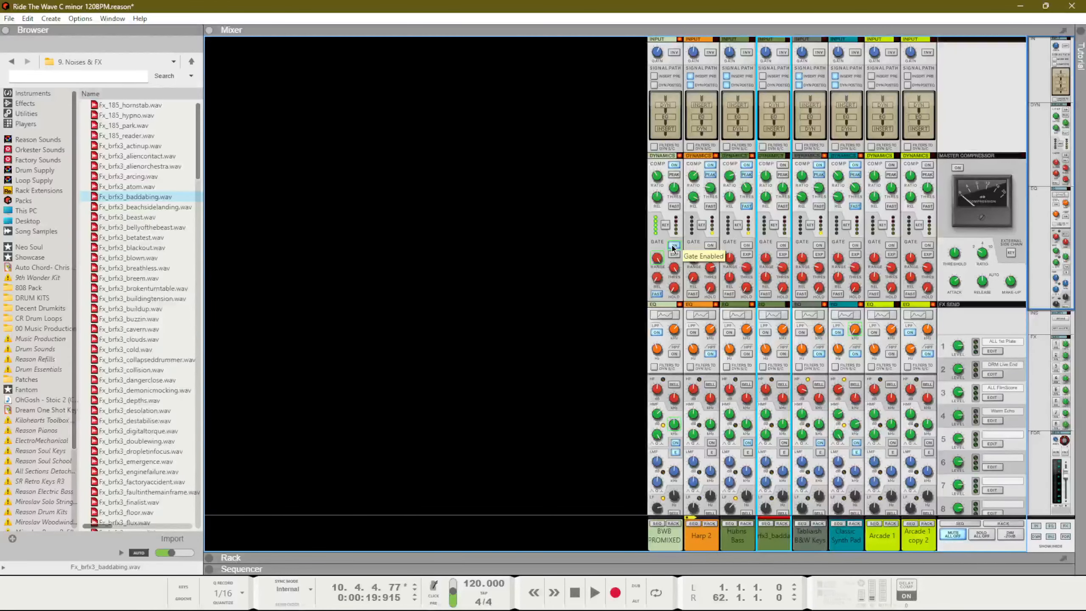
pyautogui.press('F7')
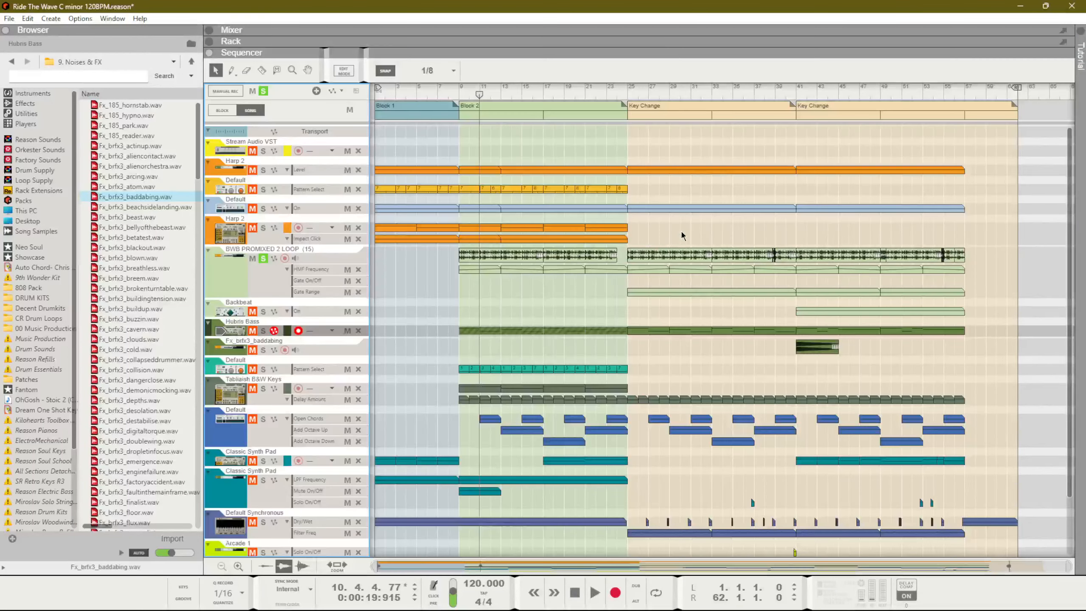
# Listen to the soloed drum loop from bar 25, where the first Key Change block begins.
pyautogui.click(631, 87)
pyautogui.moveTo(627, 93); pyautogui.dragTo(627, 95)
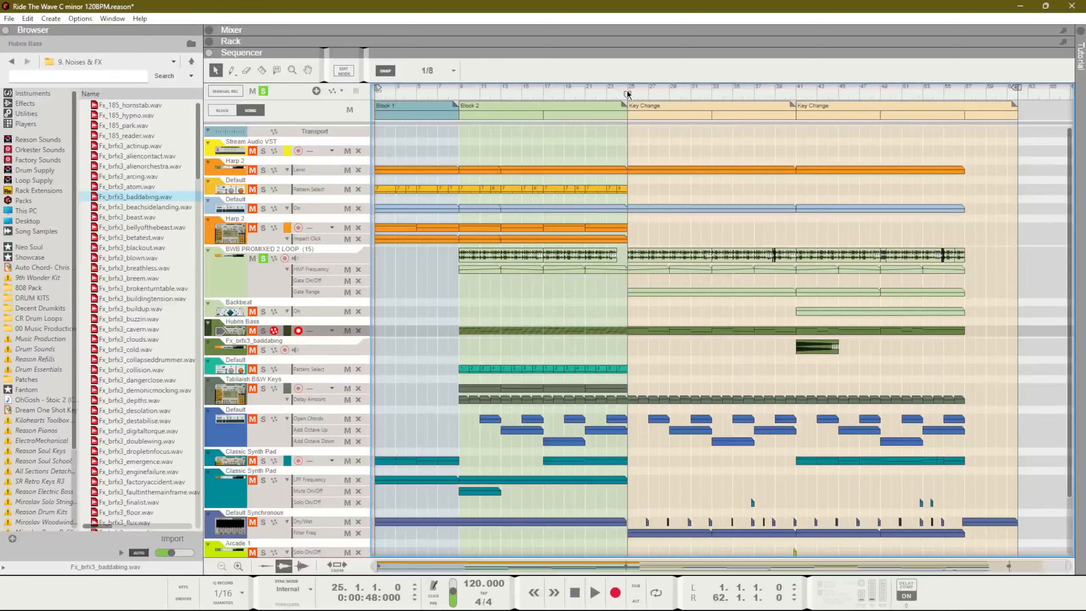
pyautogui.press('space')
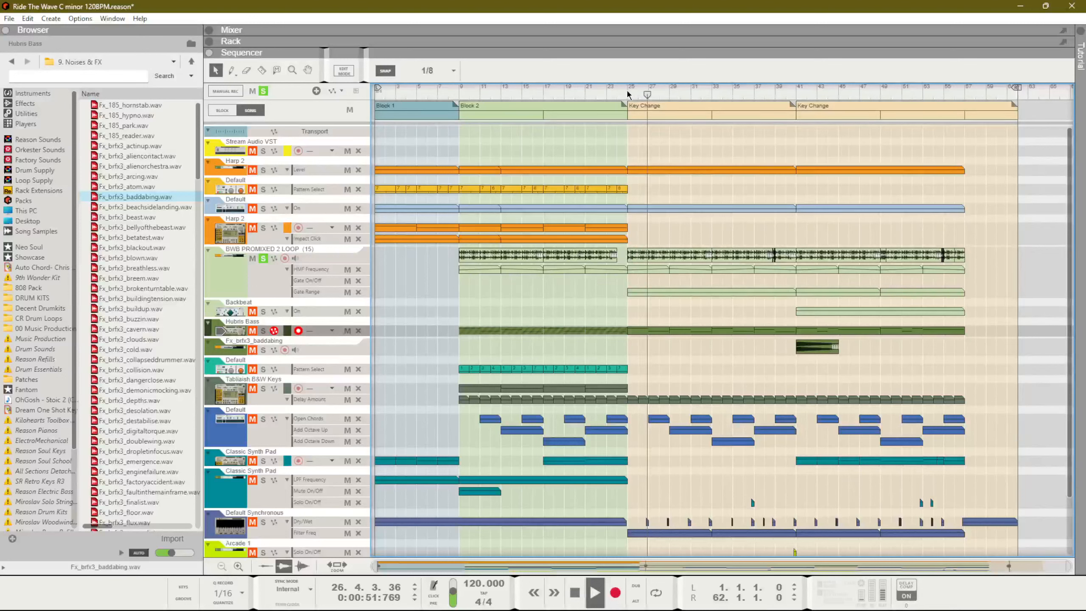
pyautogui.press('space')
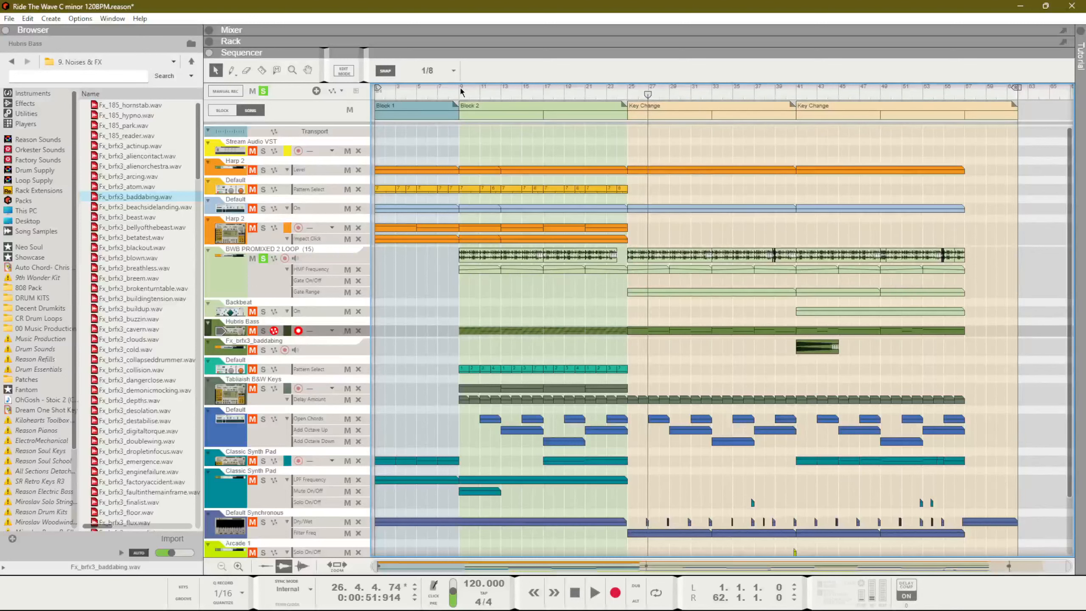
# Set the song position to bar 9 and show the drum loop channel's EQ in the mixer together with its sequencer track.
pyautogui.moveTo(459, 89); pyautogui.dragTo(325, 110)
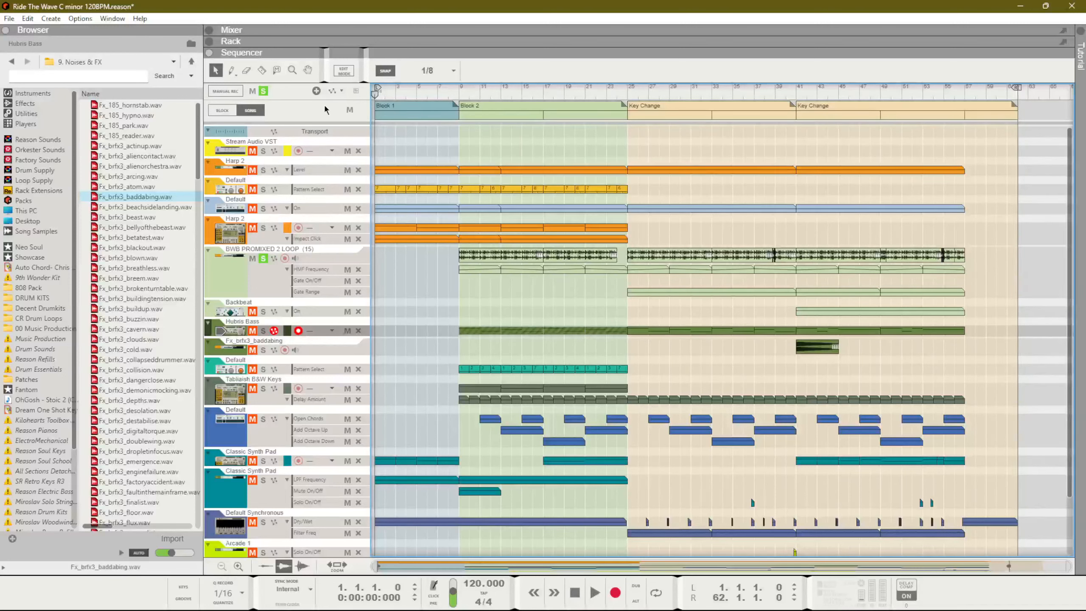
pyautogui.moveTo(375, 92); pyautogui.dragTo(460, 95)
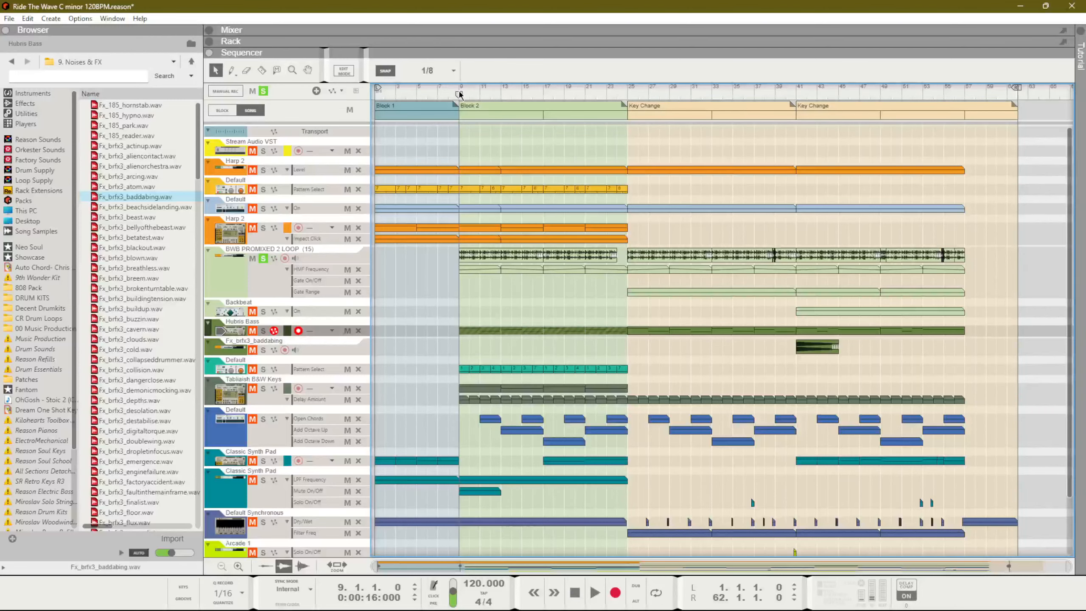
pyautogui.press('F5')
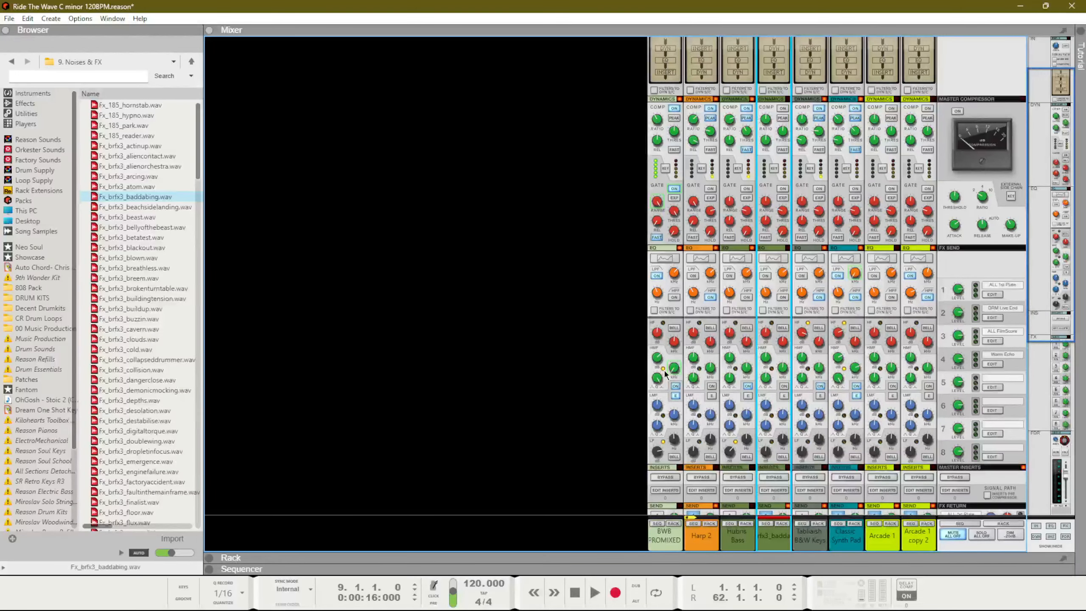
pyautogui.scroll(-3, 665, 373)
pyautogui.scroll(-3, 664, 371)
pyautogui.scroll(3, 664, 371)
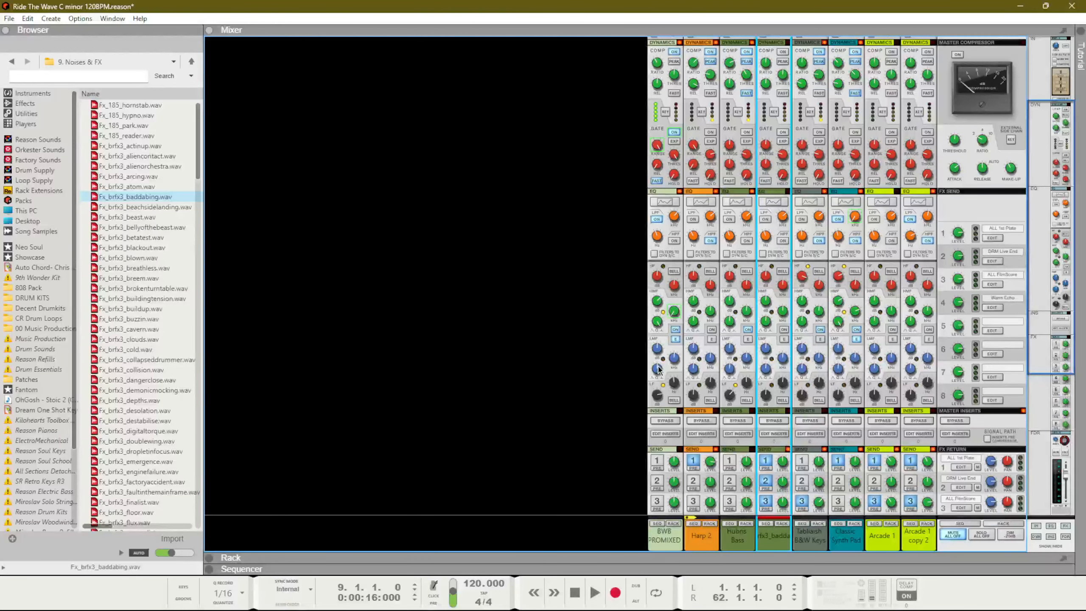
pyautogui.rightClick(681, 314)
pyautogui.click(684, 317)
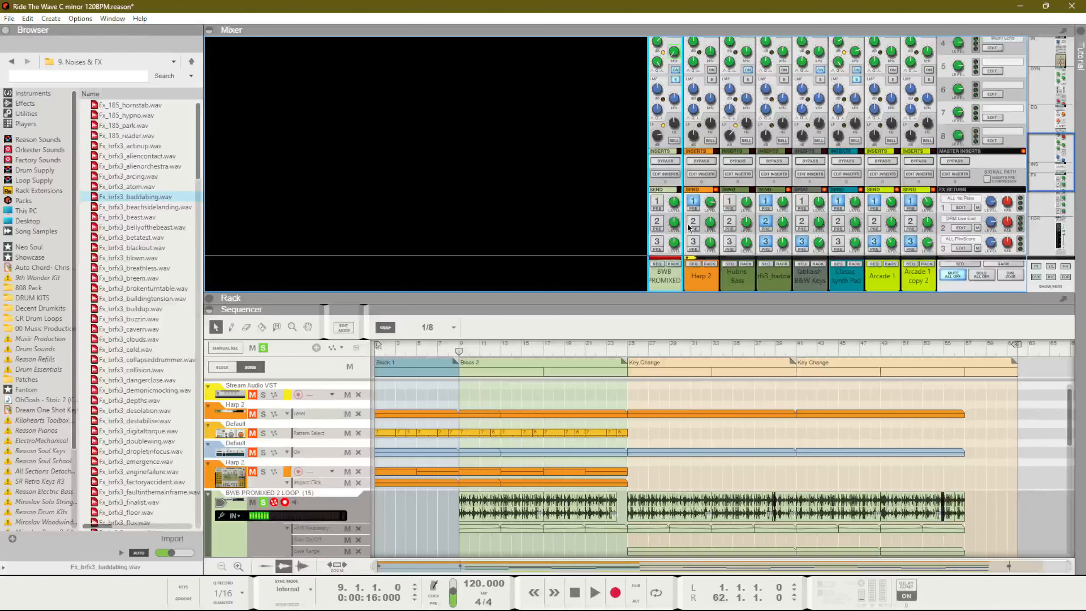
# Play the drum loop from bar 9 while watching its curve in the Spectrum EQ window, and close the window.
pyautogui.press('F2')
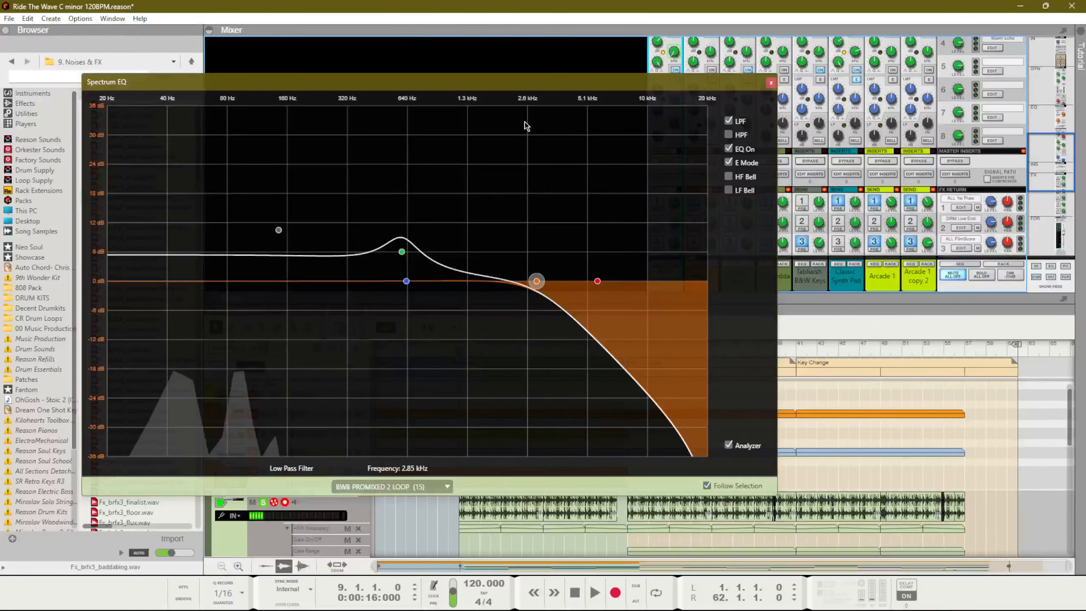
pyautogui.moveTo(518, 81); pyautogui.dragTo(769, 32)
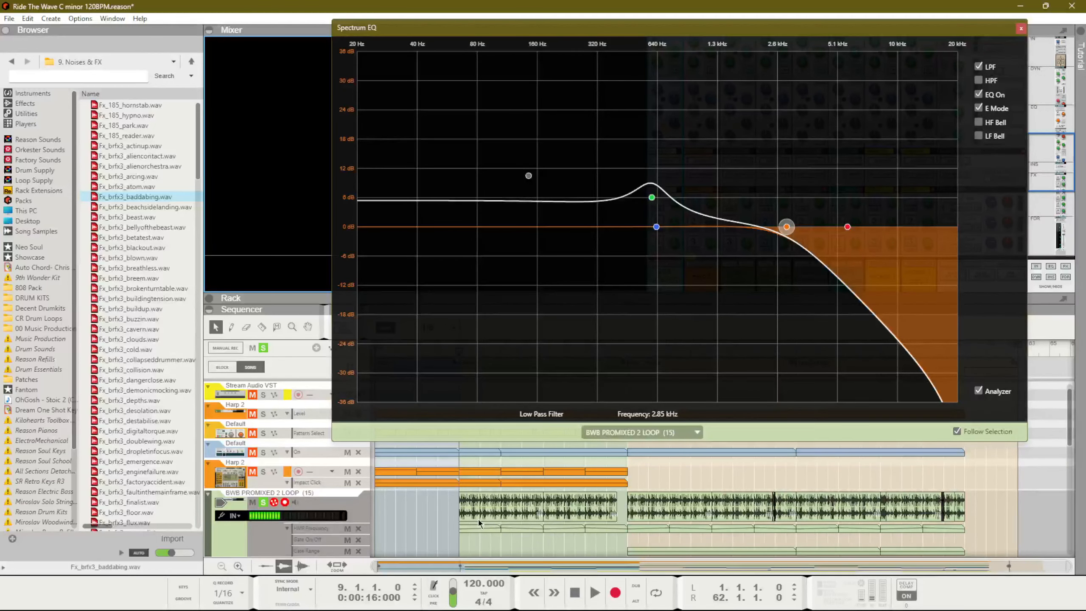
pyautogui.press('space')
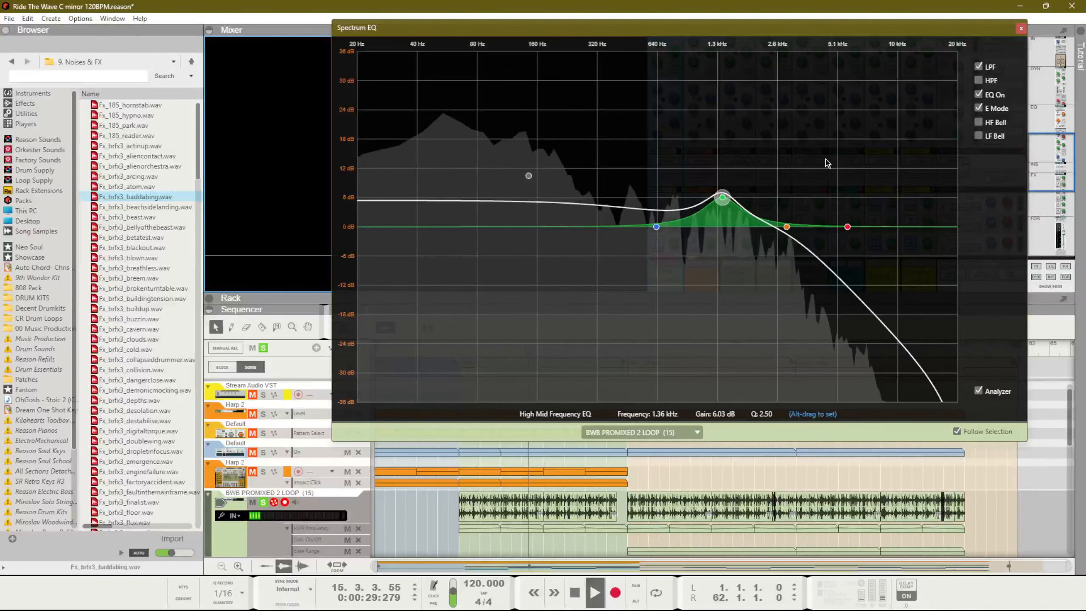
pyautogui.click(1018, 28)
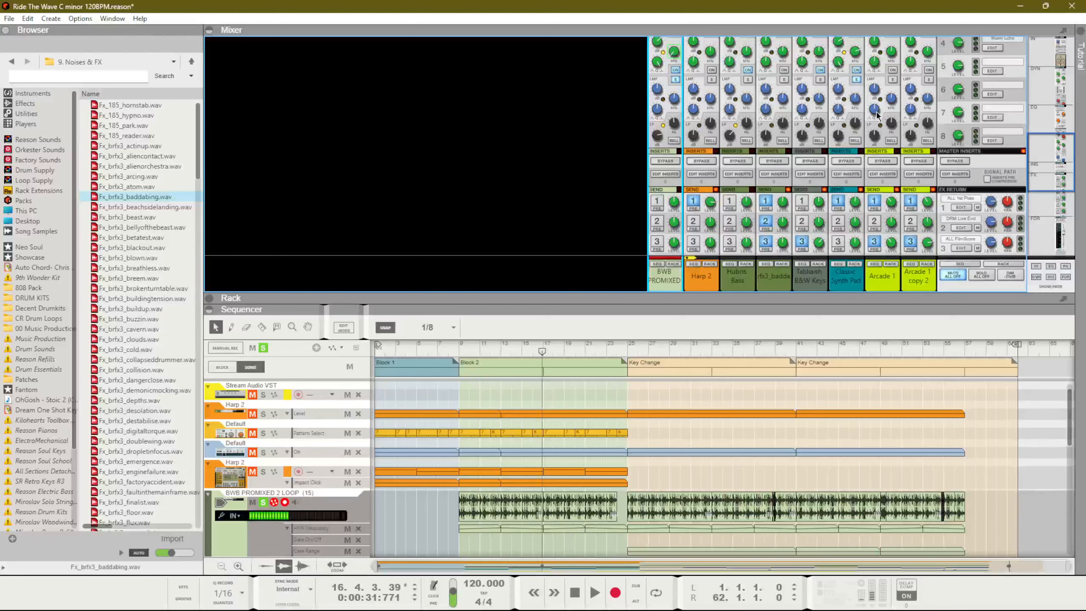
# Review the drum loop's mixer channel strip, including its dynamics, EQ, sends and fader sections.
pyautogui.moveTo(877, 116)
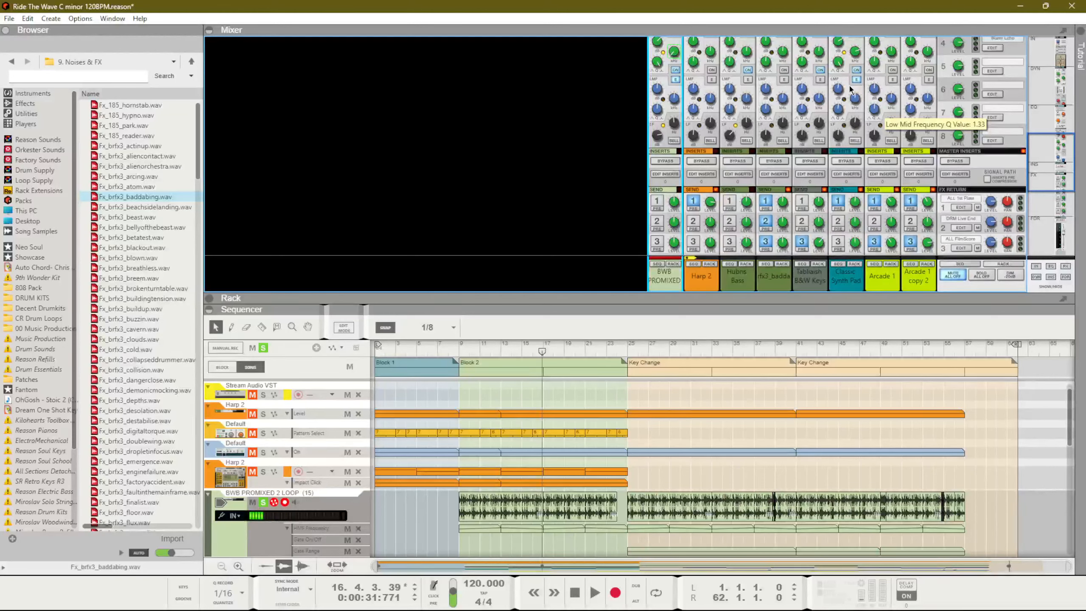
pyautogui.scroll(5, 650, 168)
pyautogui.scroll(4, 650, 168)
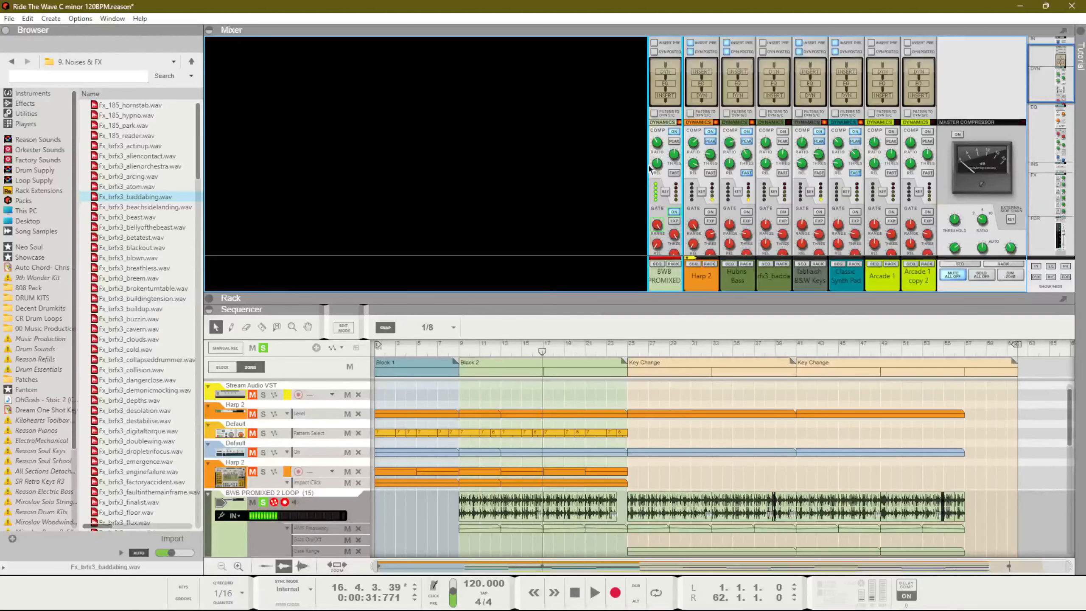
pyautogui.scroll(-3, 650, 168)
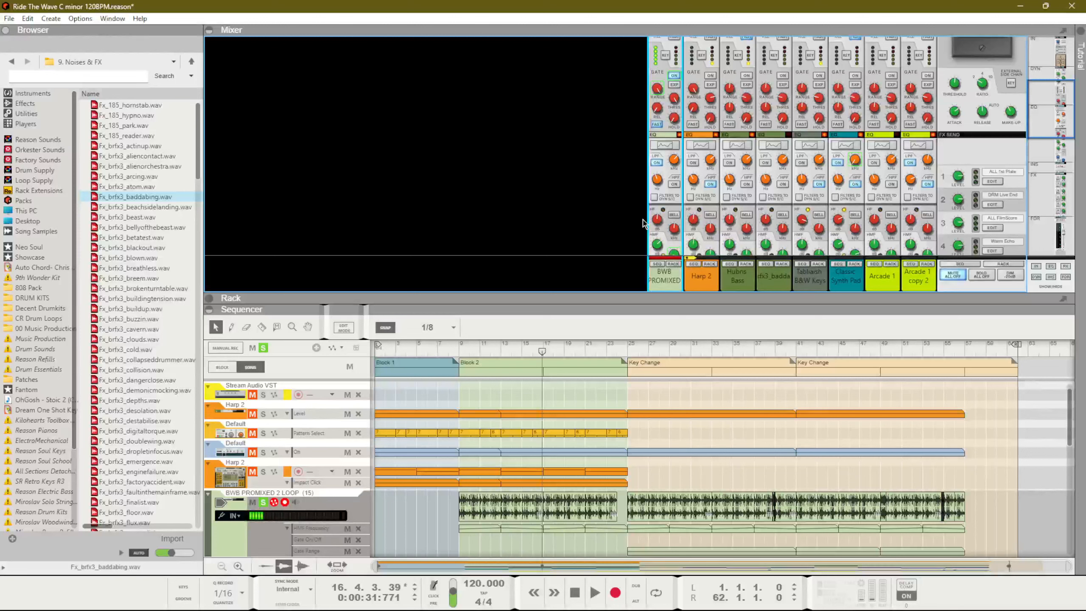
pyautogui.scroll(-4, 644, 223)
pyautogui.scroll(-3, 644, 223)
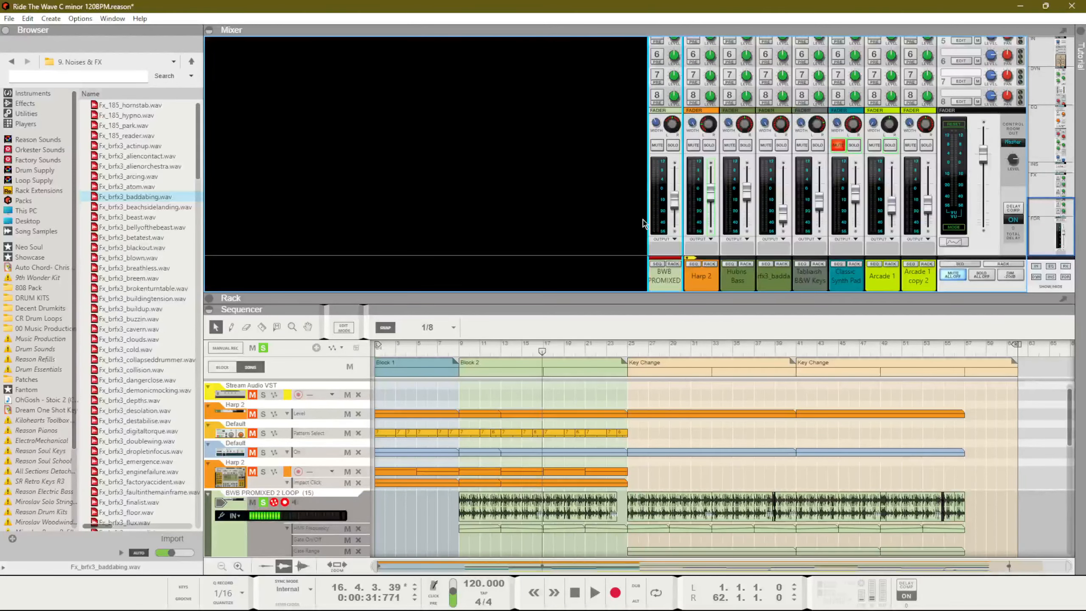
pyautogui.scroll(6, 645, 223)
pyautogui.scroll(4, 644, 224)
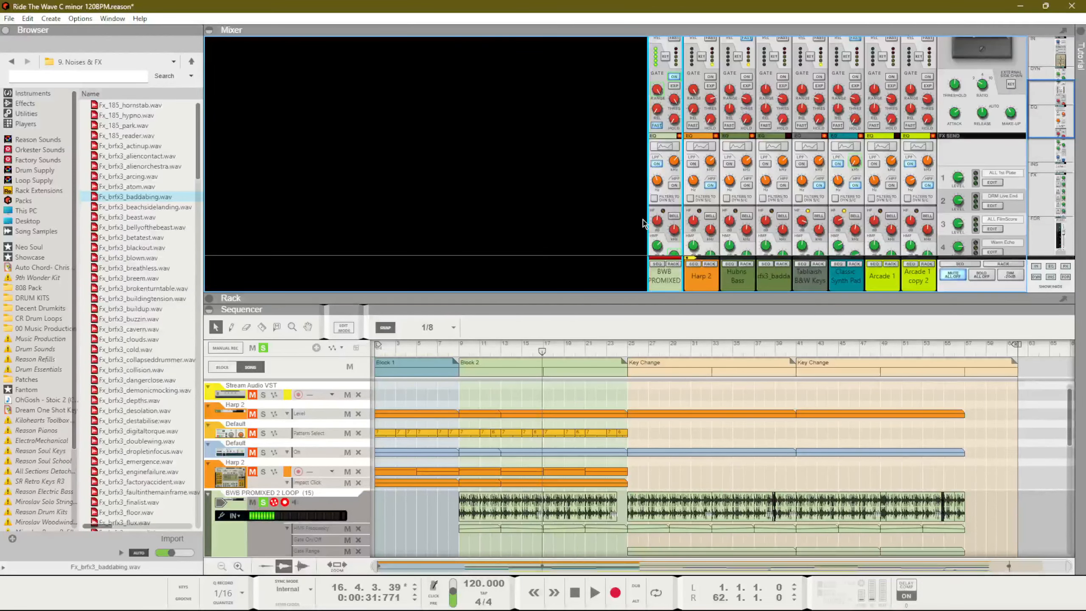
pyautogui.scroll(-2, 644, 224)
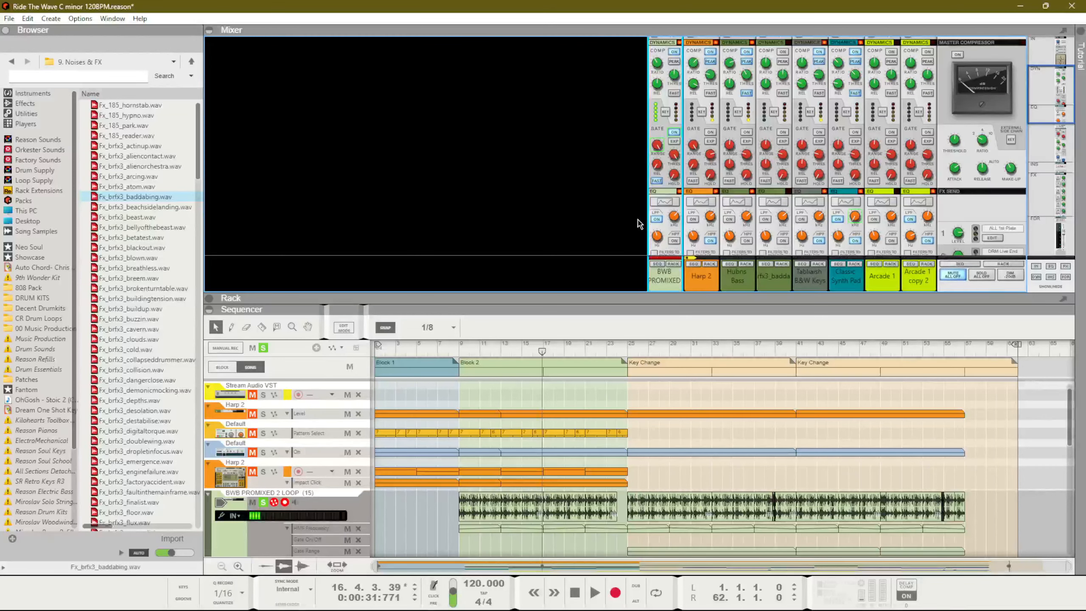
# Unsolo the BWB PROMIXED 2 LOOP track and return the song position to bar 1.
pyautogui.click(263, 503)
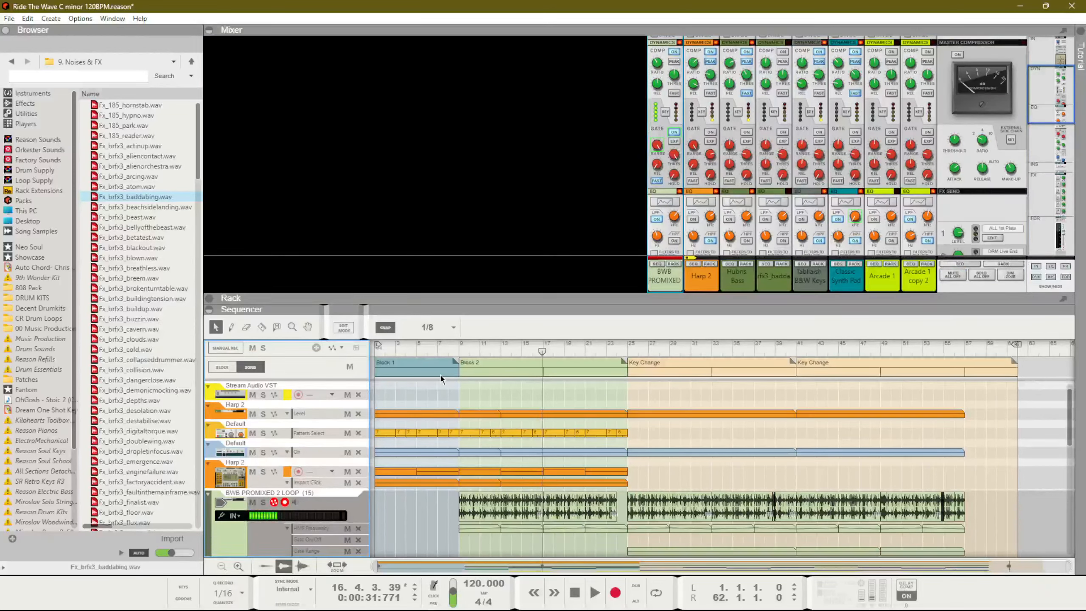
pyautogui.click(455, 349)
pyautogui.moveTo(456, 348); pyautogui.dragTo(343, 355)
pyautogui.scroll(1, 358, 394)
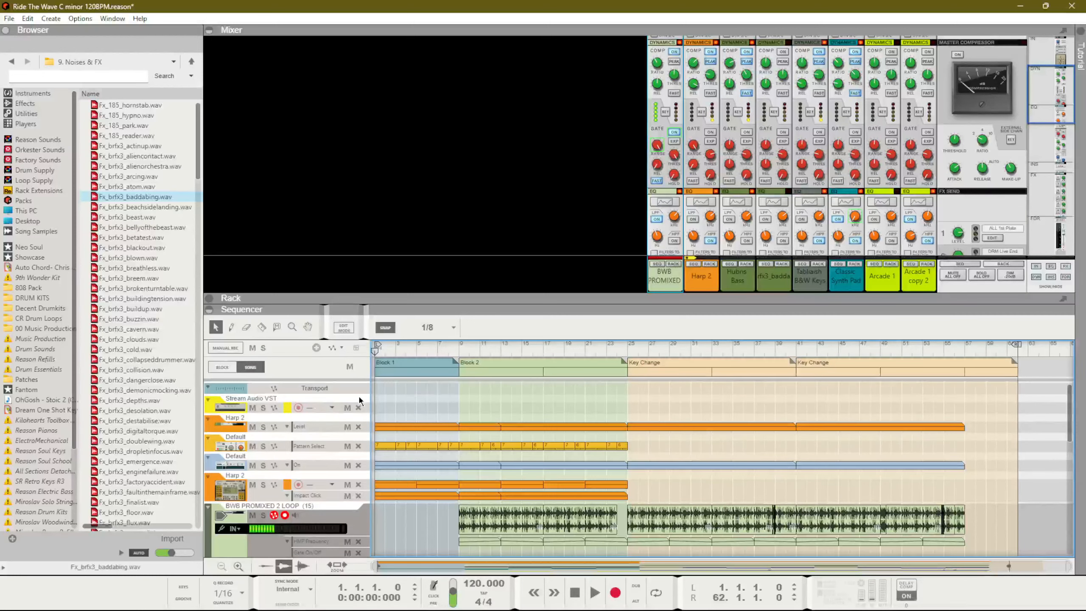
# Select the Pattern Select track above Harp 2 and examine its Pattern Mutator, Scales & Chords and Objekt devices in the rack.
pyautogui.click(298, 443)
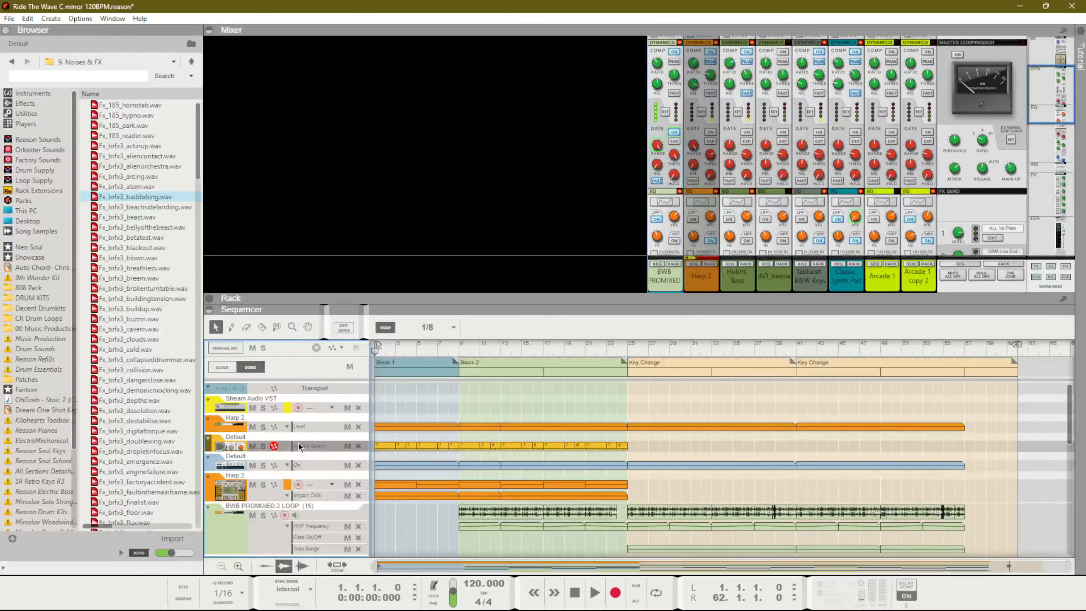
pyautogui.press('F6')
pyautogui.scroll(4, 345, 421)
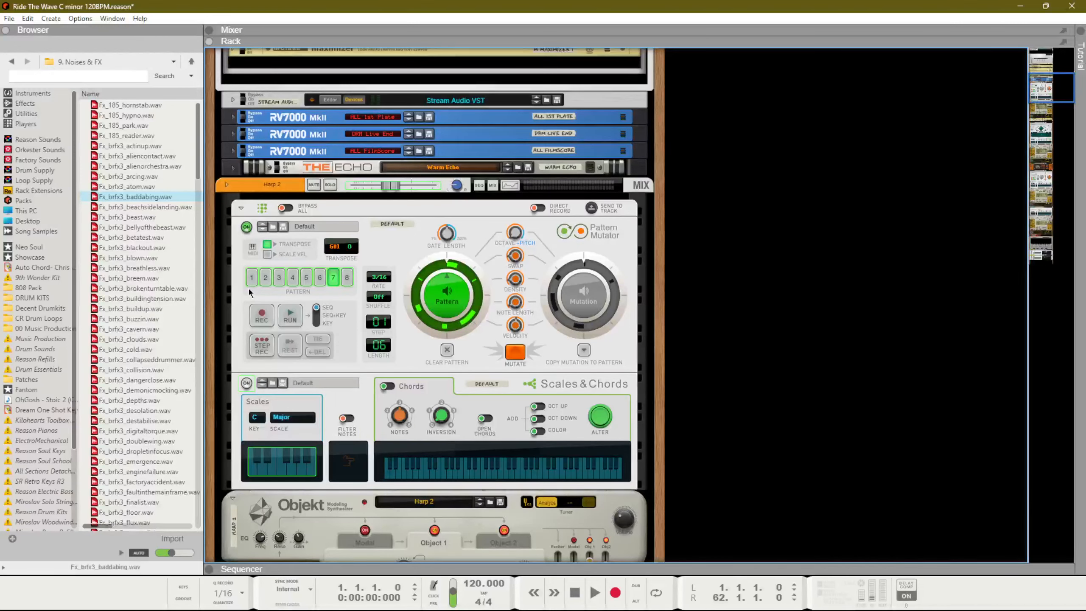
pyautogui.scroll(-10, 248, 287)
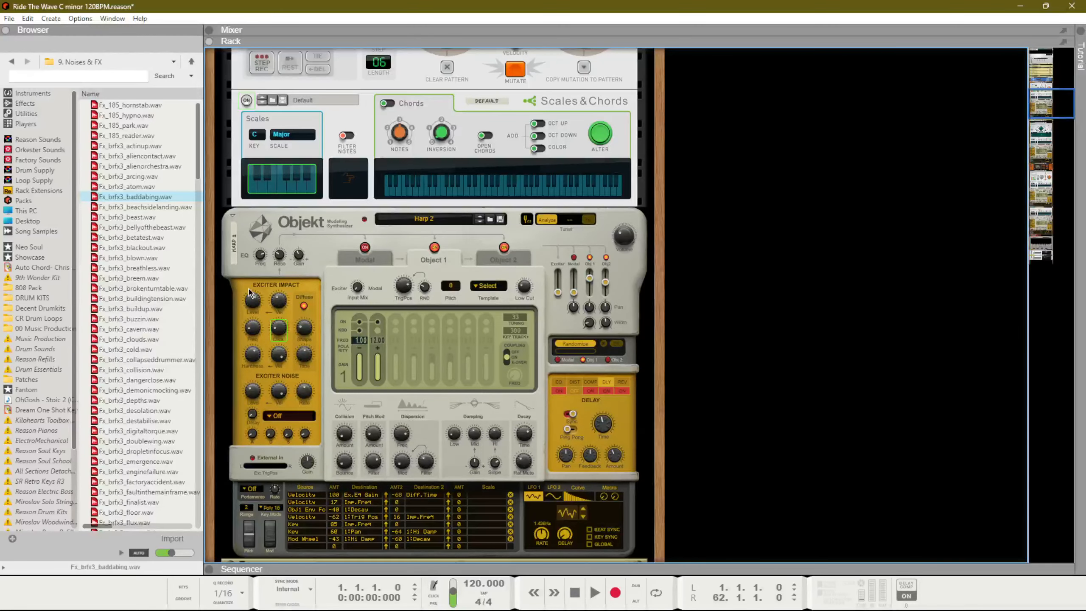
# Check the Pattern Mutator's list of destination patterns for copying a mutation, without copying anything.
pyautogui.scroll(10, 249, 289)
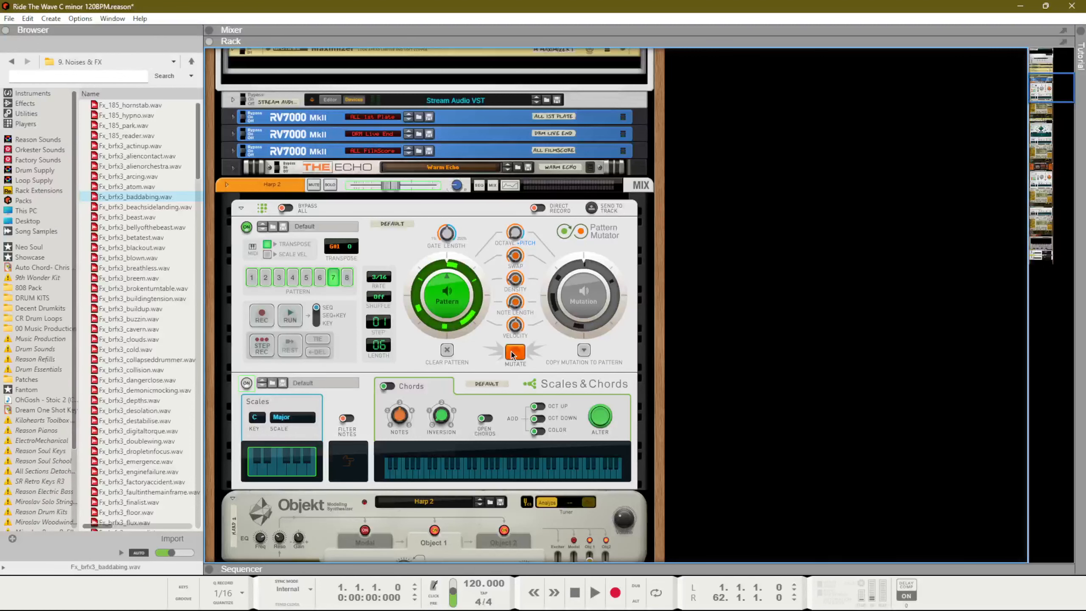
pyautogui.click(584, 351)
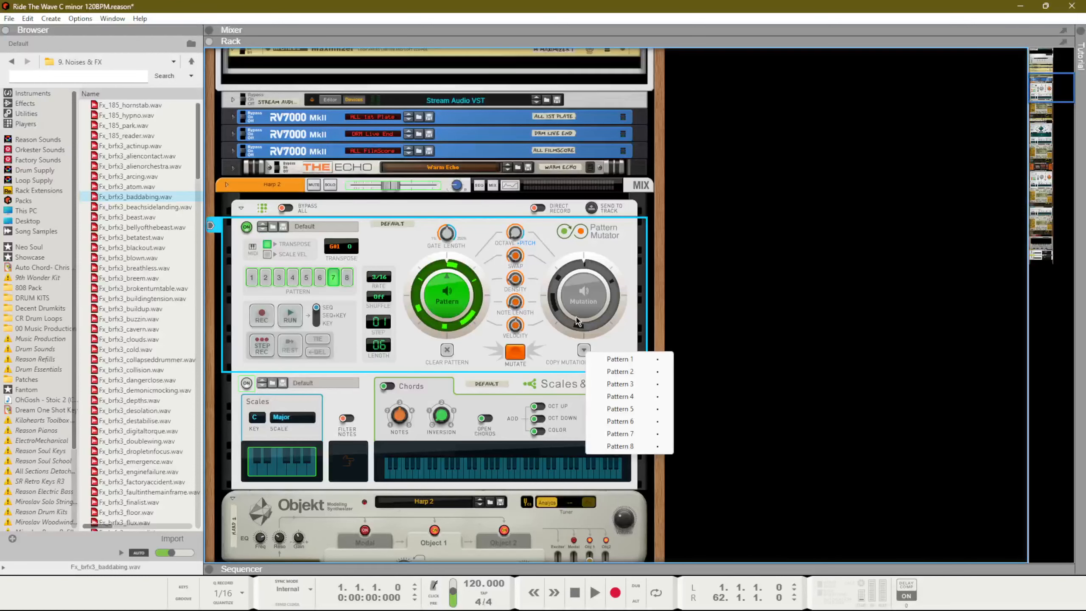
pyautogui.click(679, 318)
# Solo the Pattern Select and Harp 2 tracks and play from bar 9 while watching the Pattern Mutator change patterns in the rack.
pyautogui.press('F7')
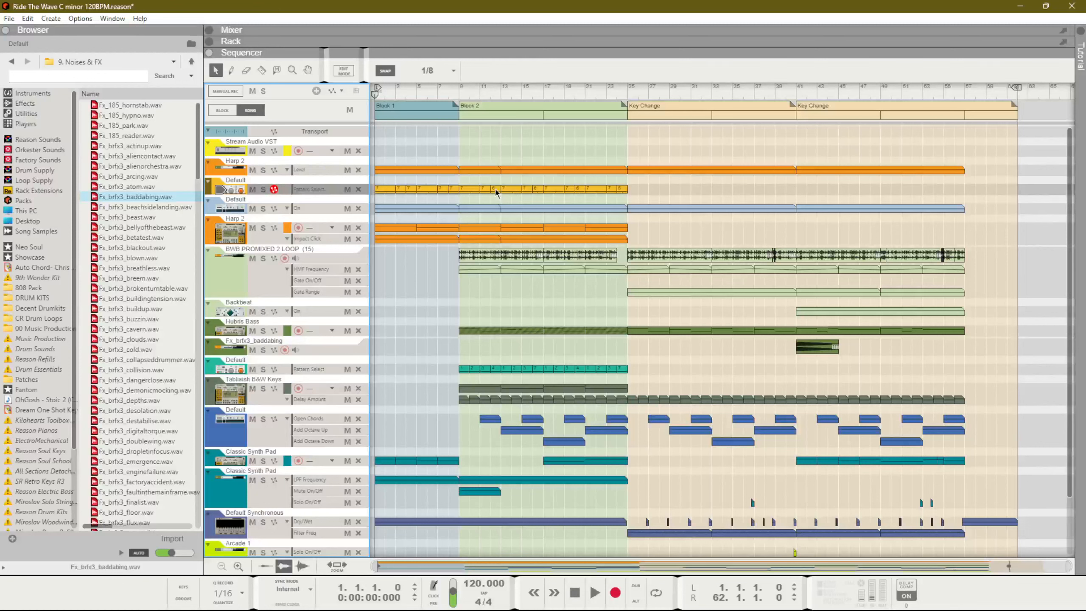
pyautogui.click(457, 91)
pyautogui.click(263, 189)
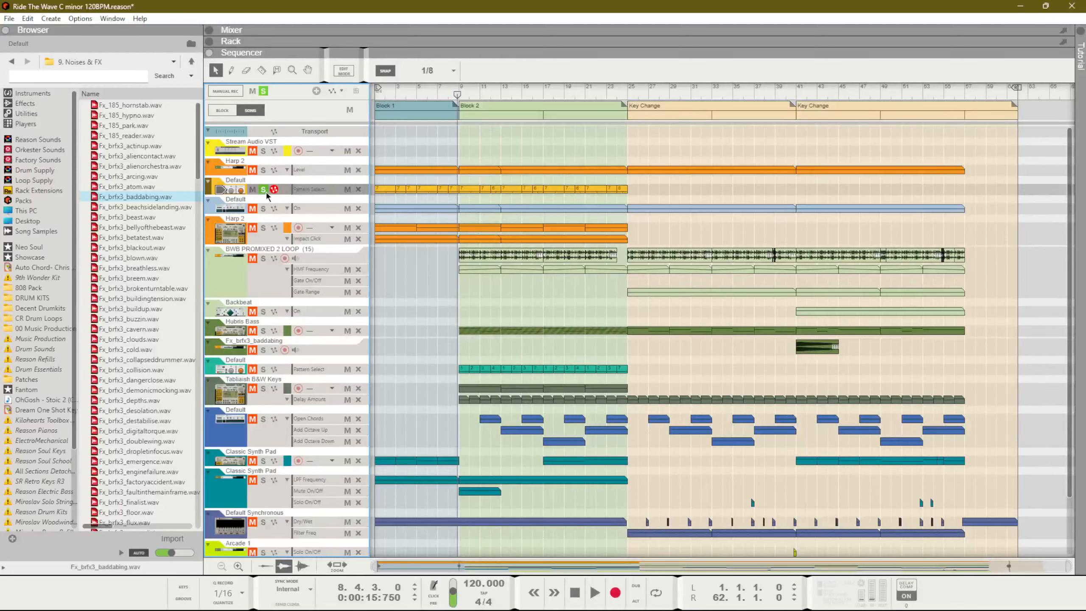
pyautogui.click(263, 227)
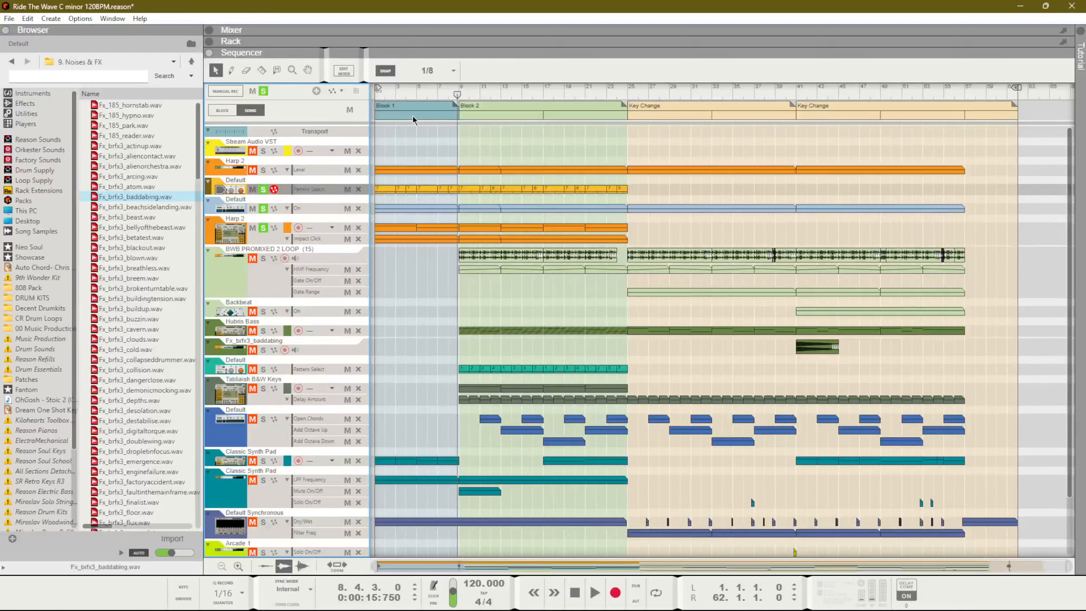
pyautogui.click(460, 95)
pyautogui.press('space')
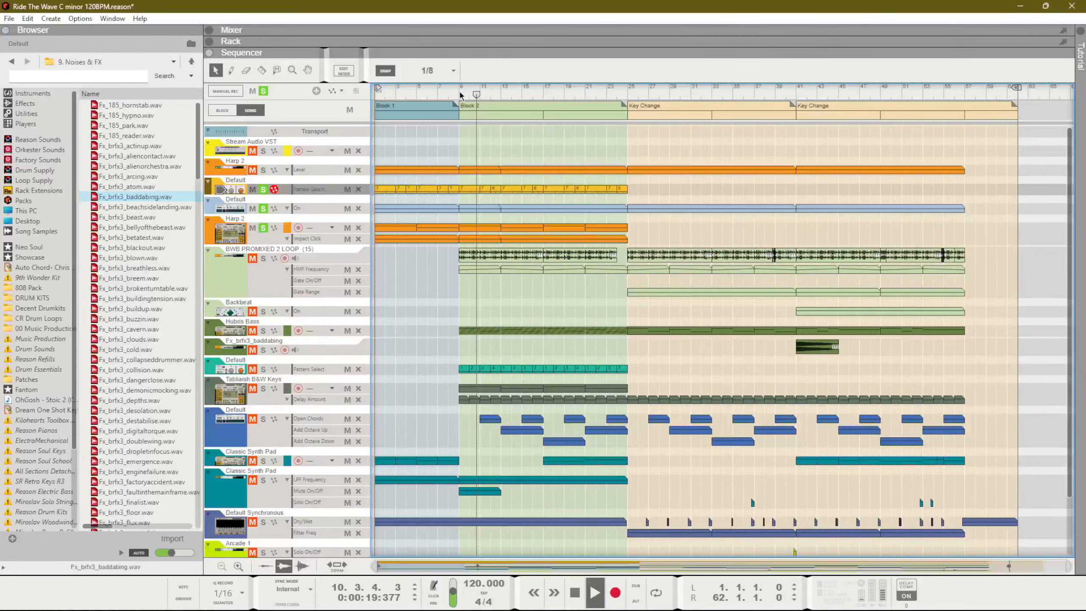
pyautogui.press('F6')
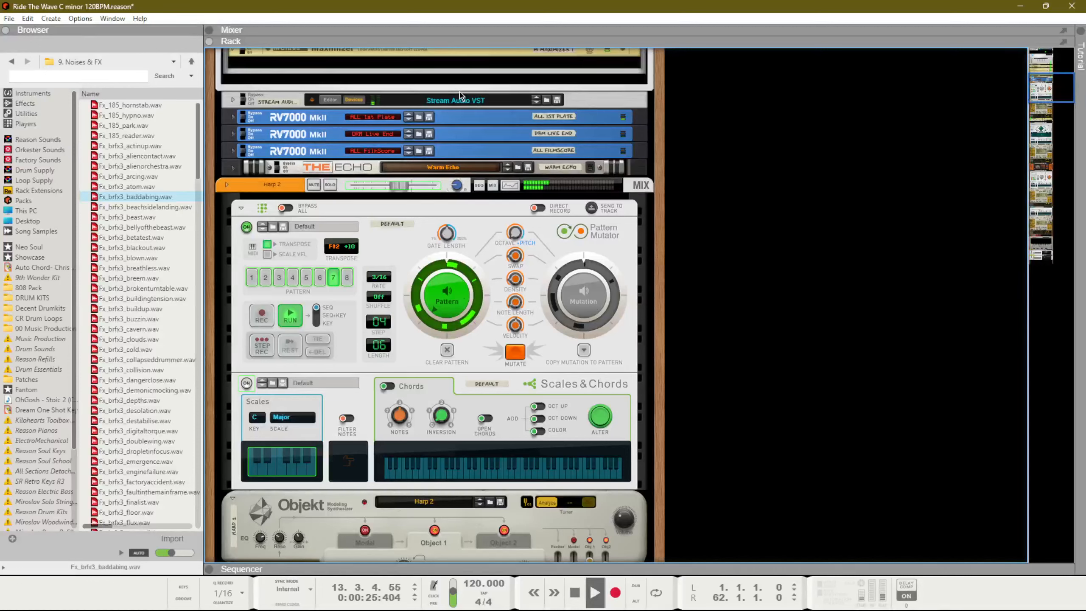
pyautogui.press('F7')
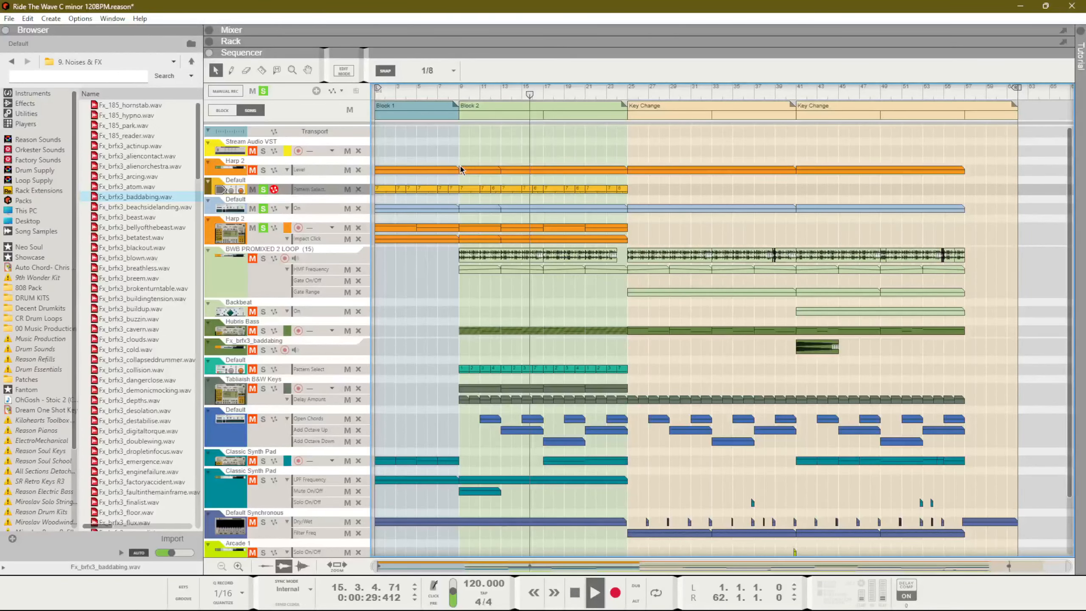
pyautogui.press('F6')
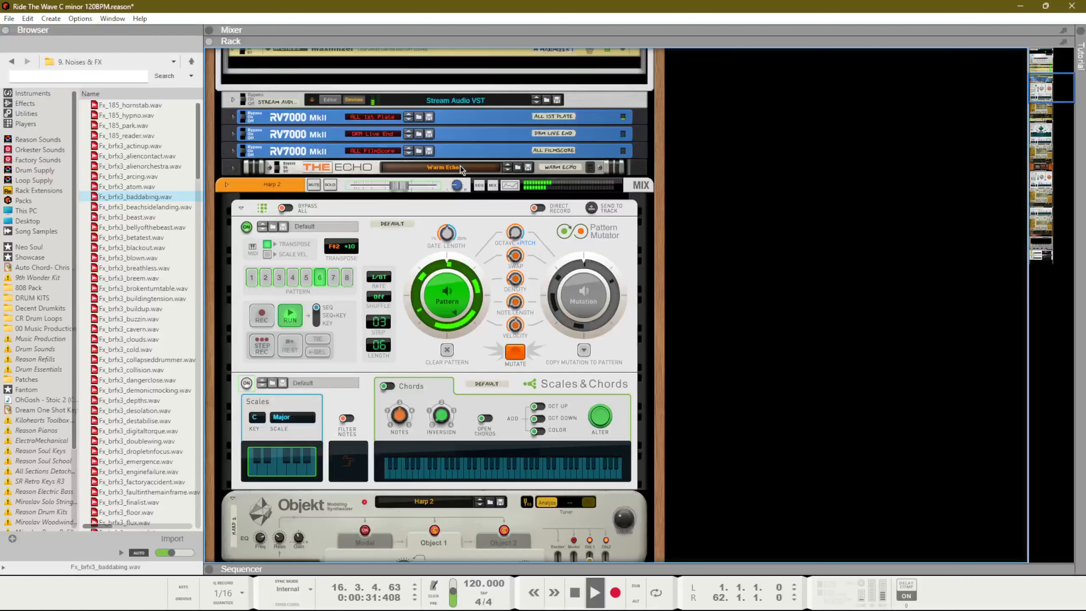
pyautogui.press('space')
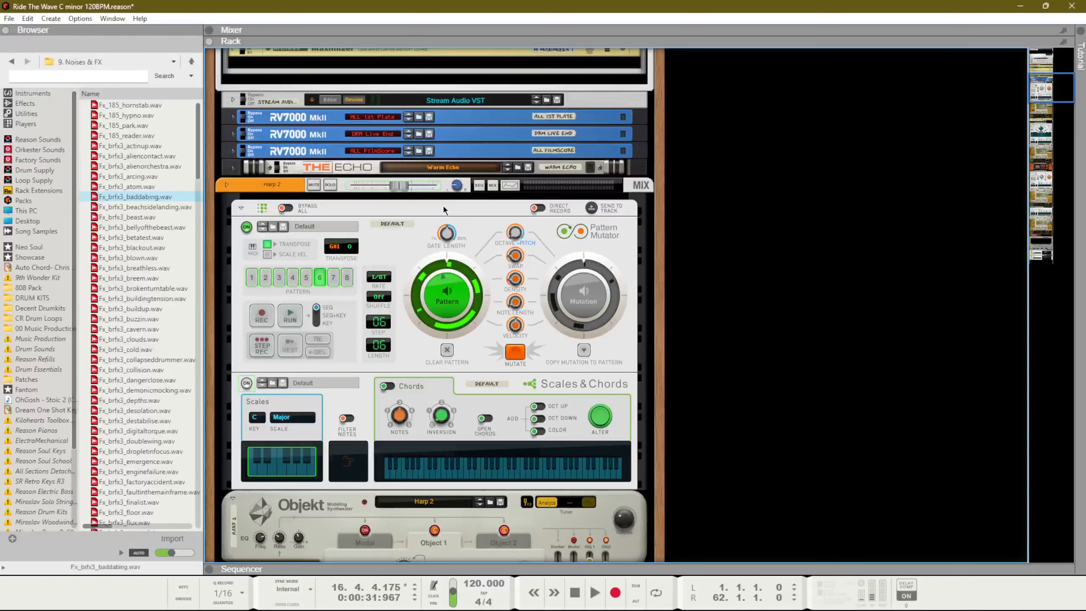
# Switch the sequencer to the First Edition block and extend its right locator and end marker to bar 13.
pyautogui.press('F7')
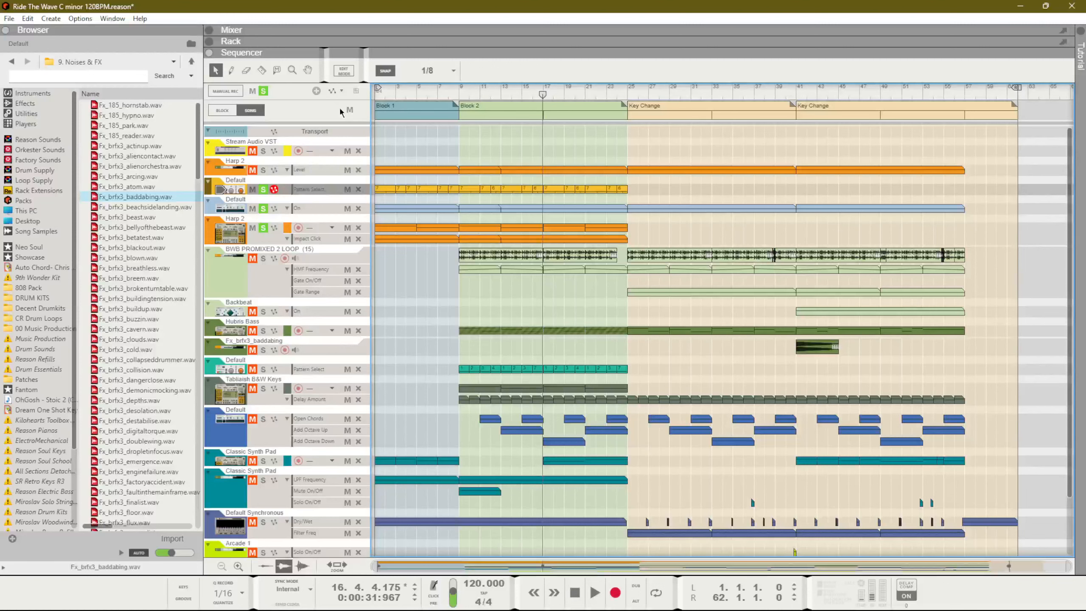
pyautogui.click(223, 110)
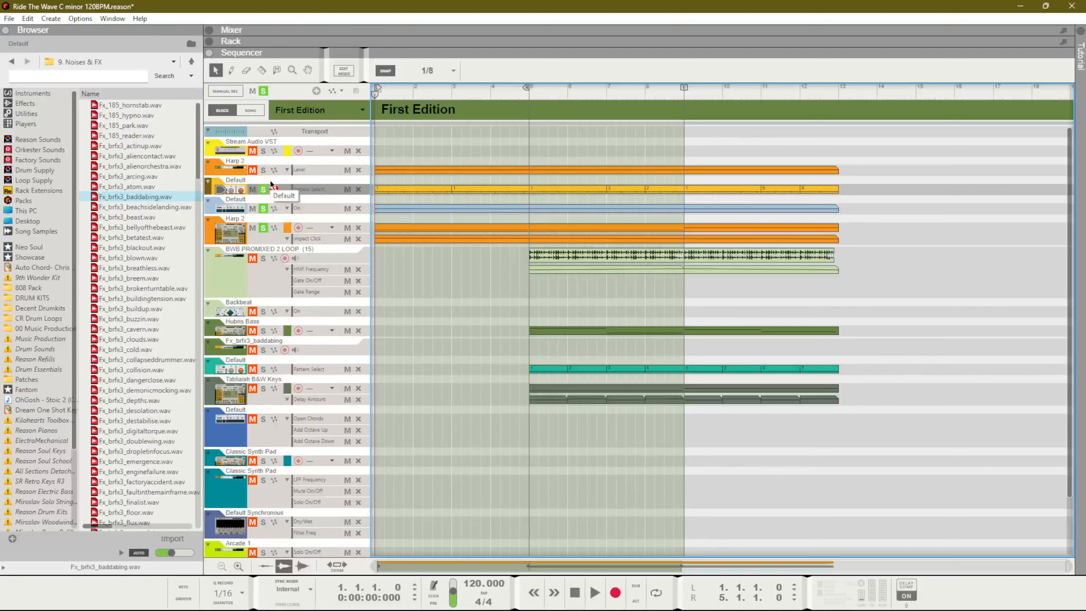
pyautogui.keyDown('alt'); pyautogui.click(836, 88); pyautogui.keyUp('alt')
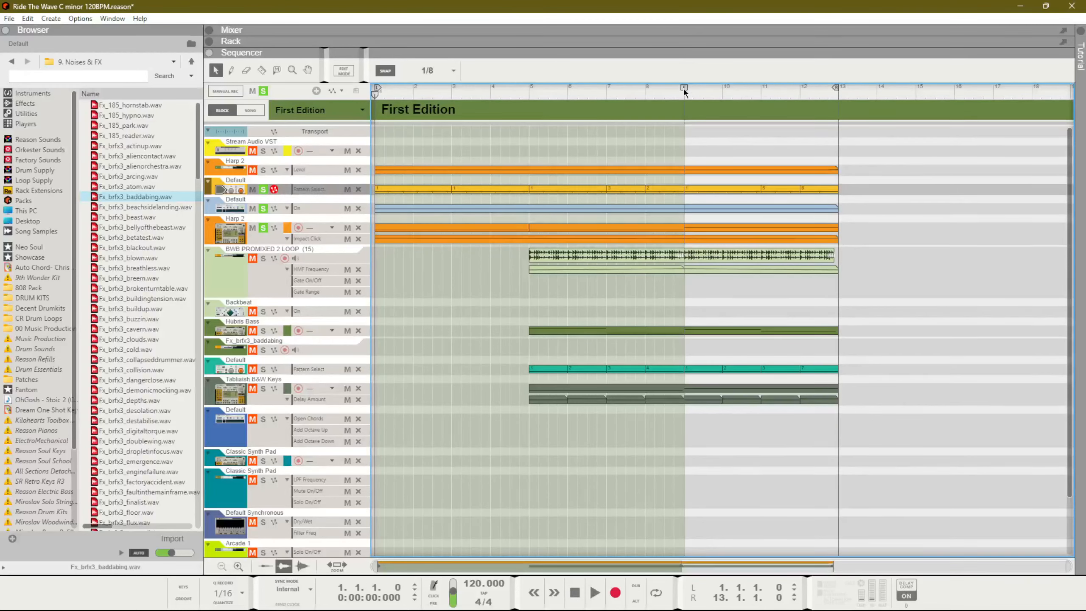
pyautogui.moveTo(683, 88); pyautogui.dragTo(837, 106)
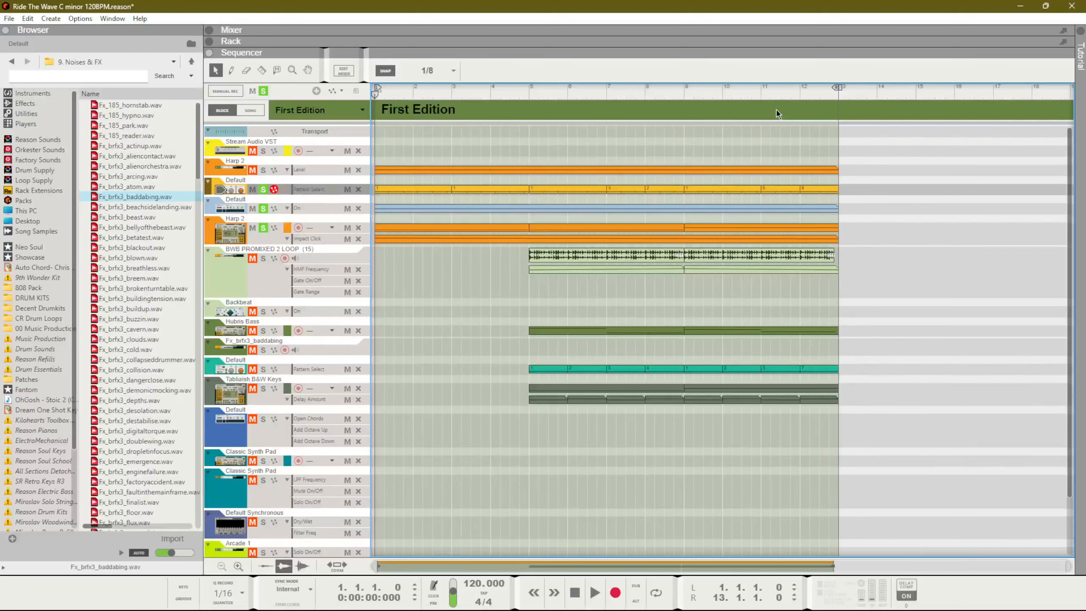
# Play the soloed harp in the First Edition block from bar 1 and from bar 7, and return the position to bar 1.
pyautogui.press('space')
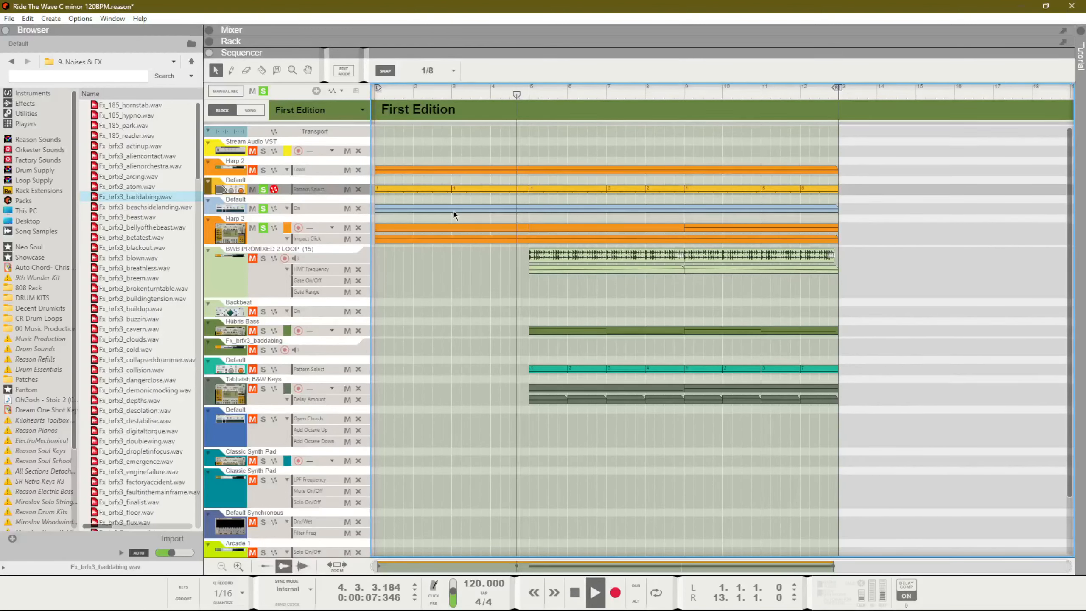
pyautogui.press('space')
pyautogui.click(607, 95)
pyautogui.press('space')
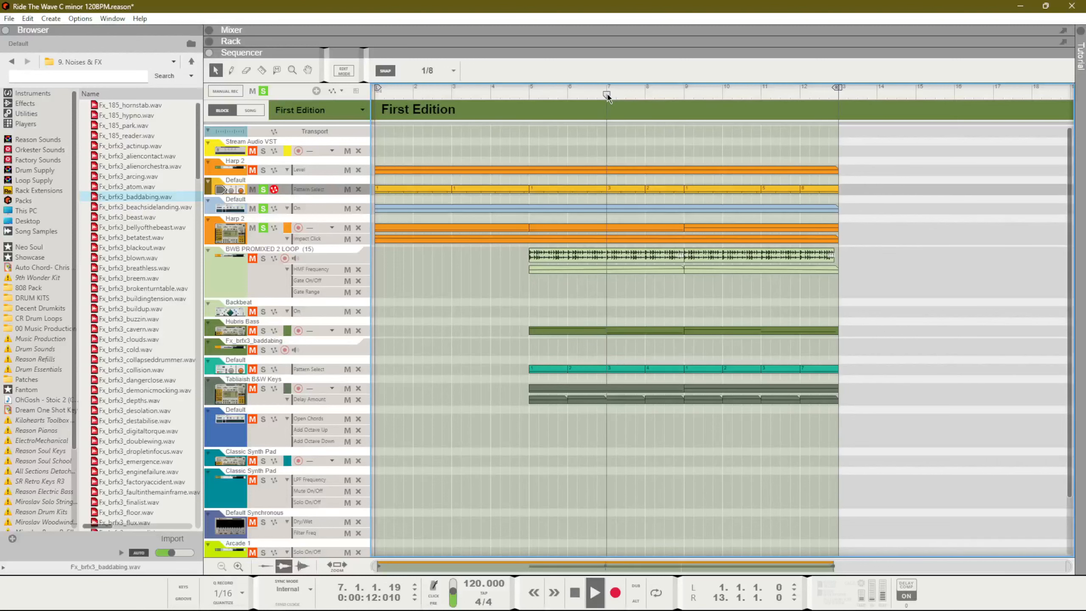
pyautogui.press('KP_0')
pyautogui.press('KP_0')
pyautogui.press('KP_0')
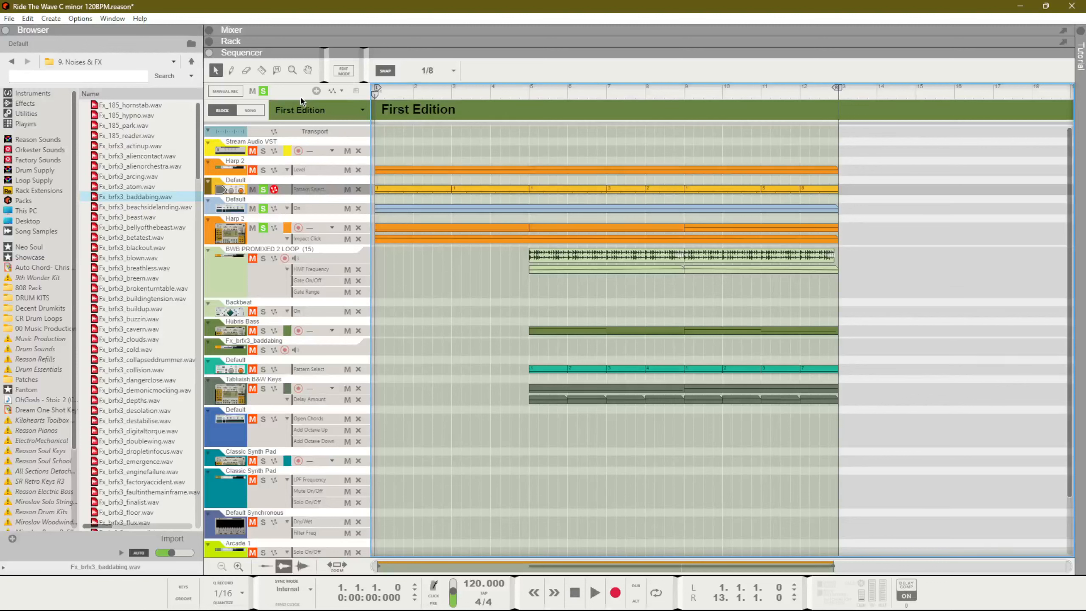
# Clear all solos and play the full First Edition block from bar 5.
pyautogui.click(263, 91)
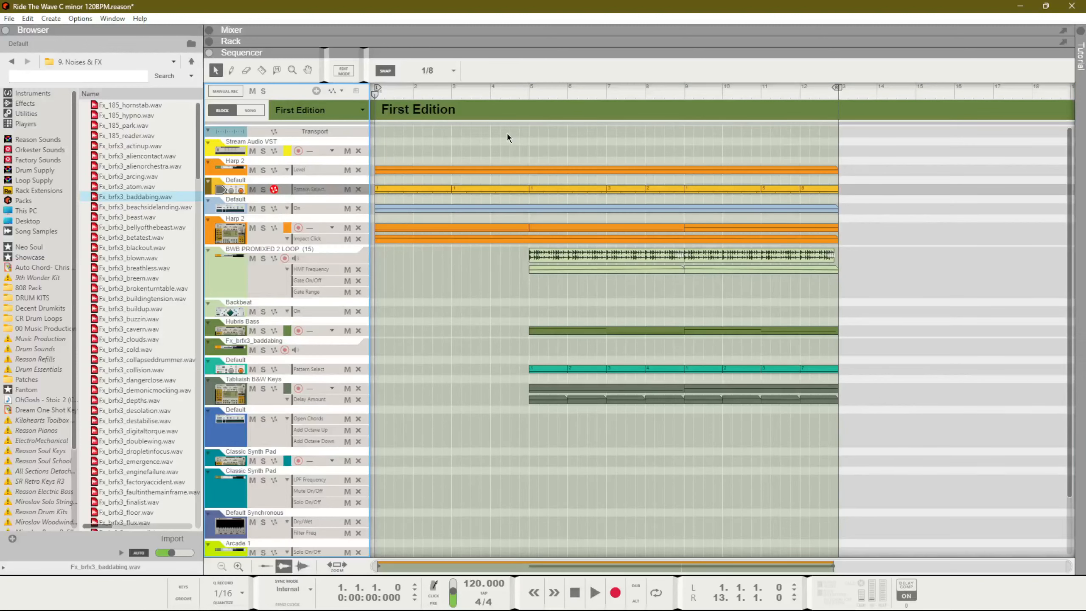
pyautogui.click(531, 93)
pyautogui.press('space')
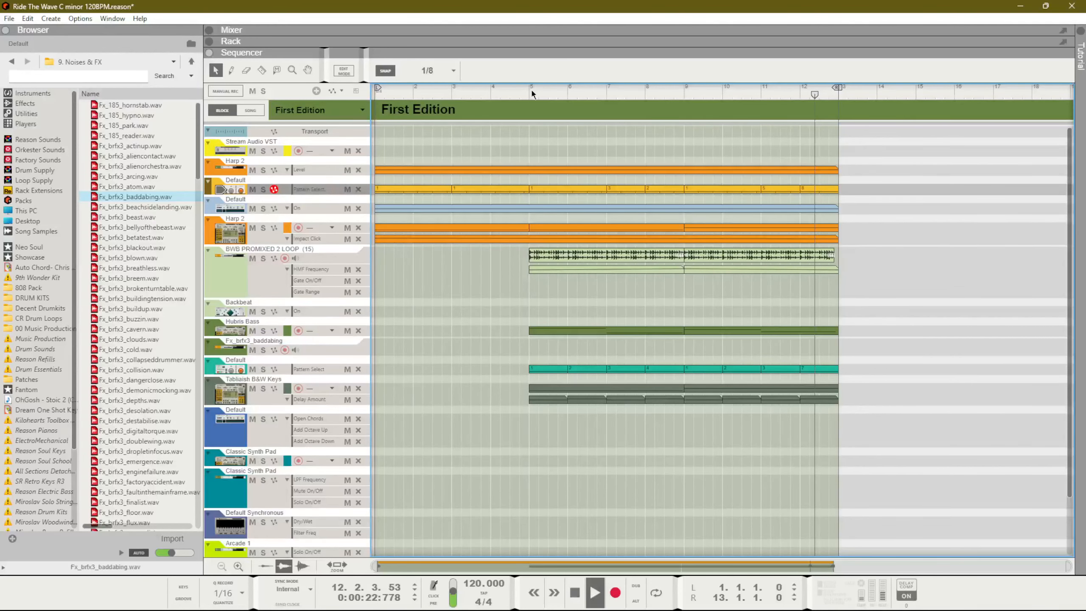
# Select the pattern clip at bar 12 and examine the Pattern Mutator's pattern buttons and copy destinations in the rack.
pyautogui.click(804, 190)
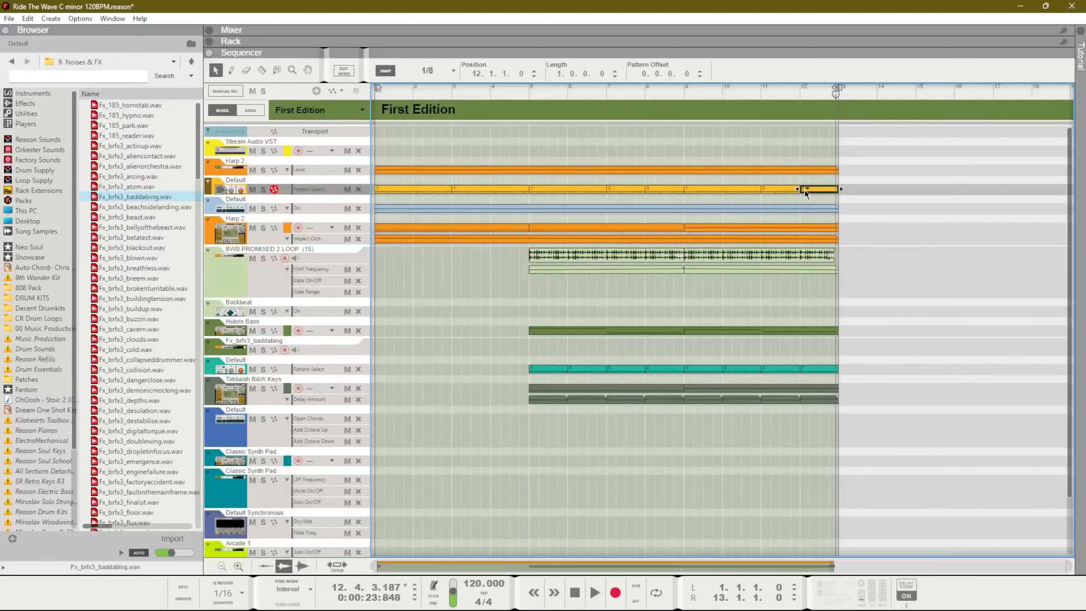
pyautogui.press('F6')
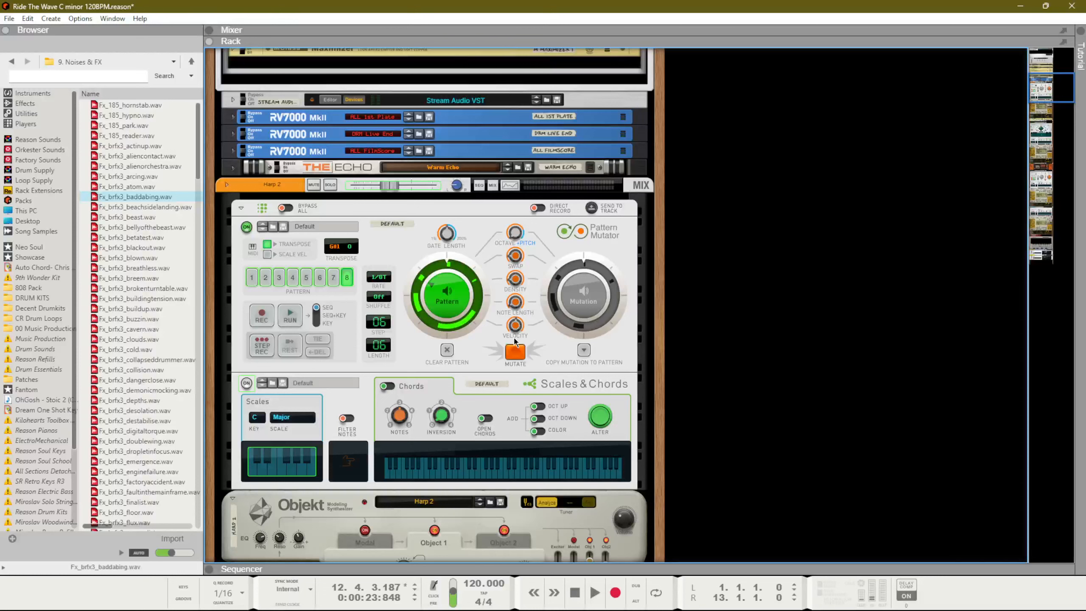
pyautogui.click(584, 350)
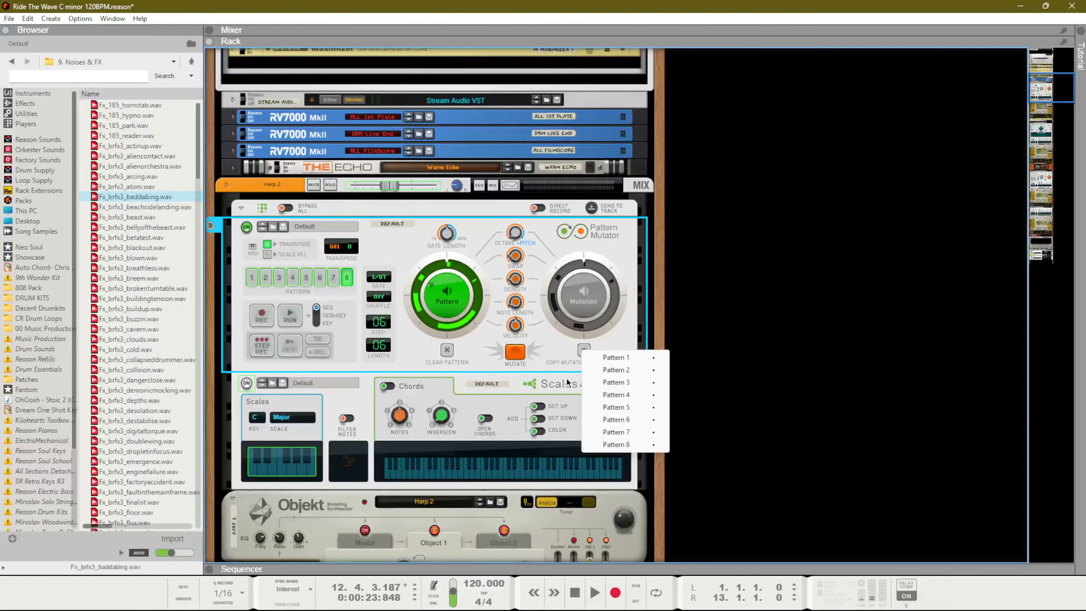
pyautogui.click(558, 351)
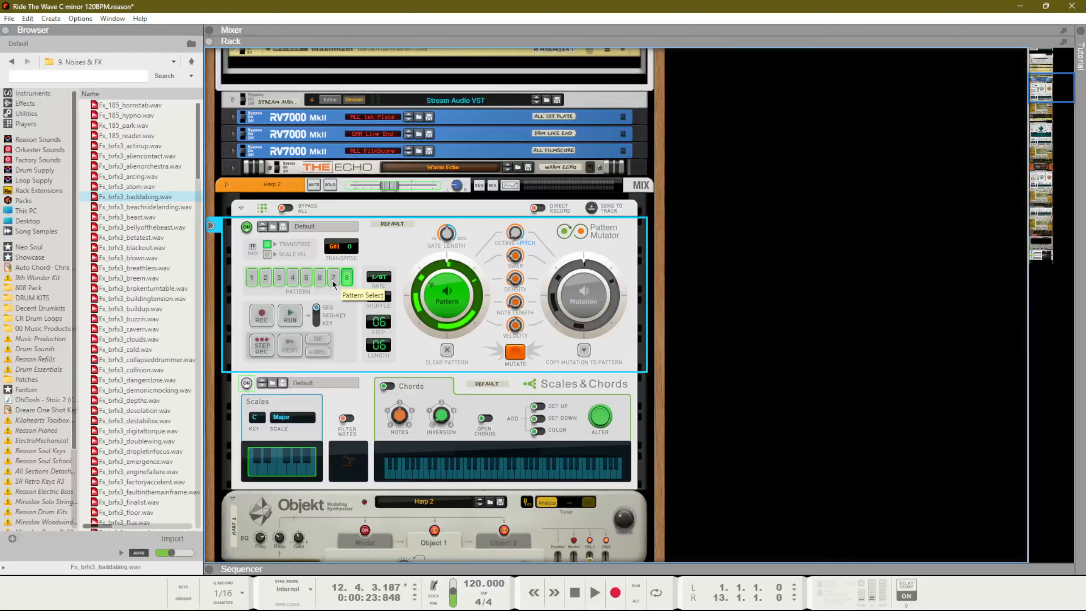
# Use Send to Track on Harp 2's player devices to render the block's patterns as notes on the Harp 2 track.
pyautogui.press('F7')
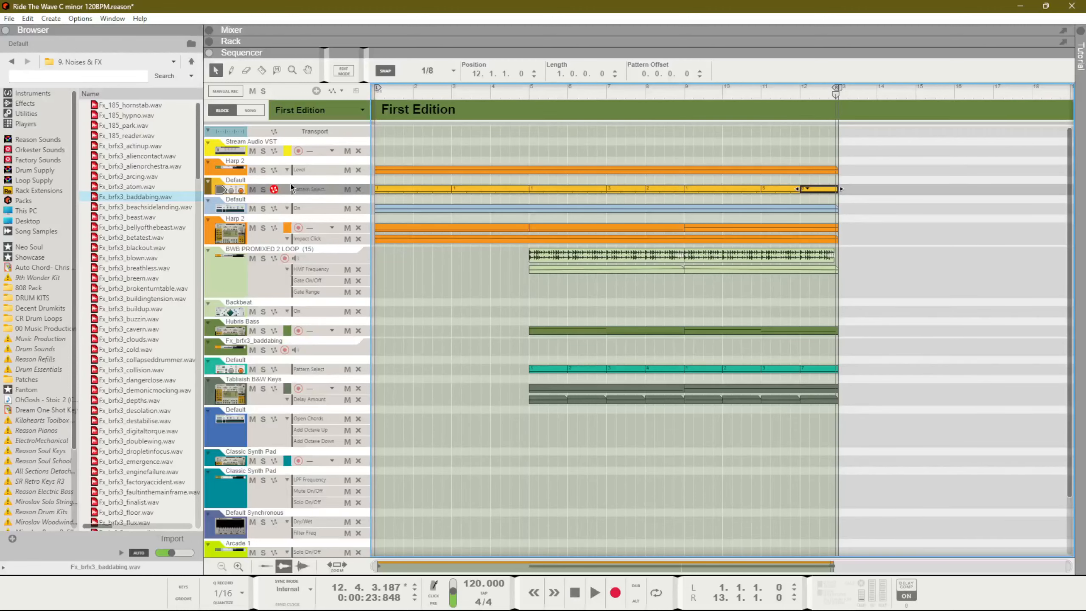
pyautogui.click(304, 191)
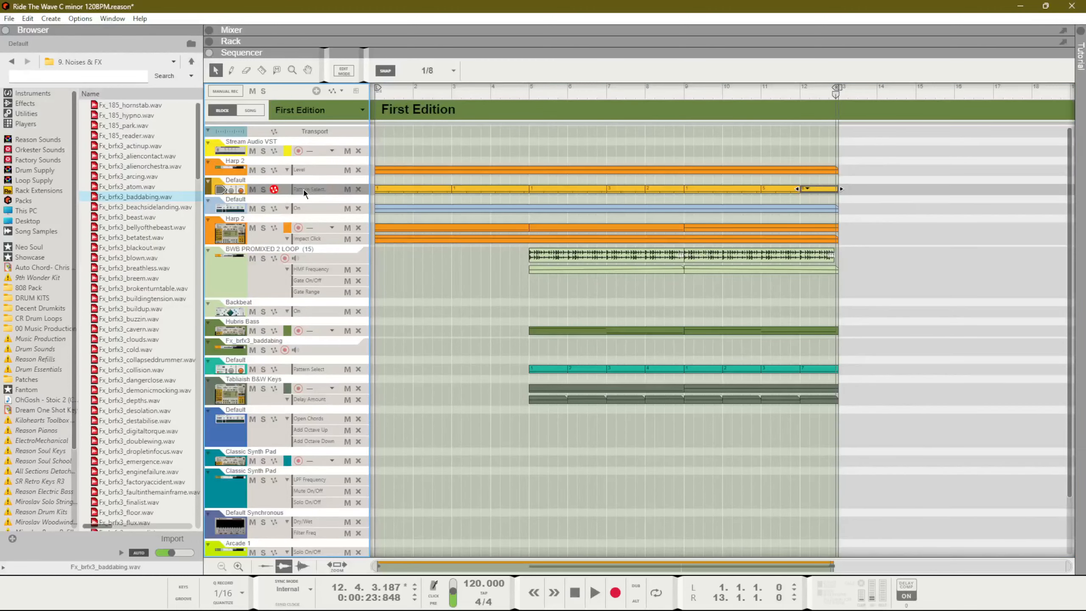
pyautogui.press('F5')
pyautogui.press('F6')
pyautogui.scroll(3, 609, 64)
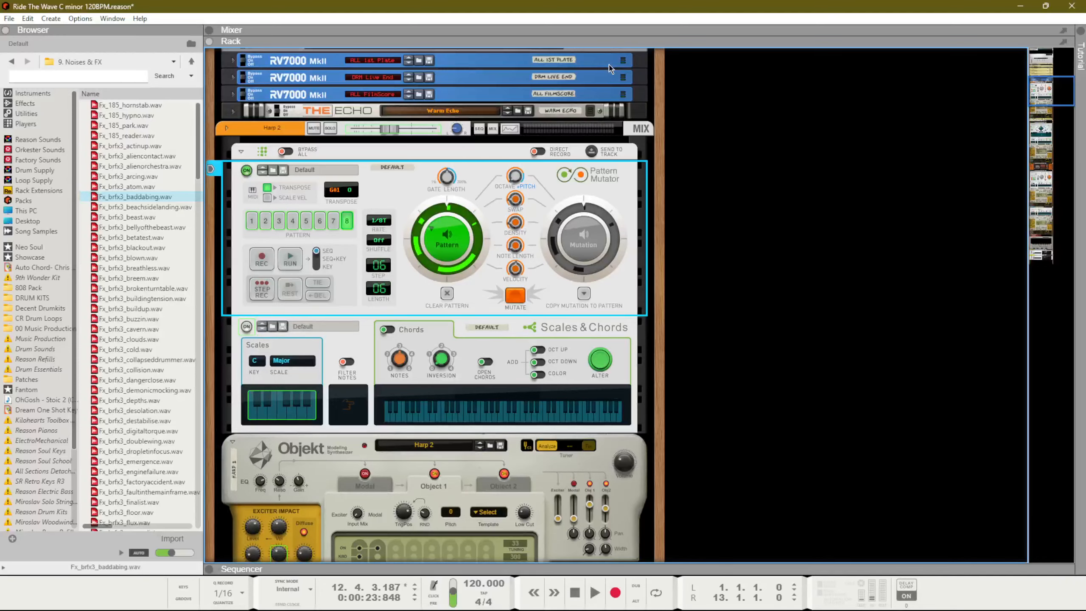
pyautogui.click(596, 152)
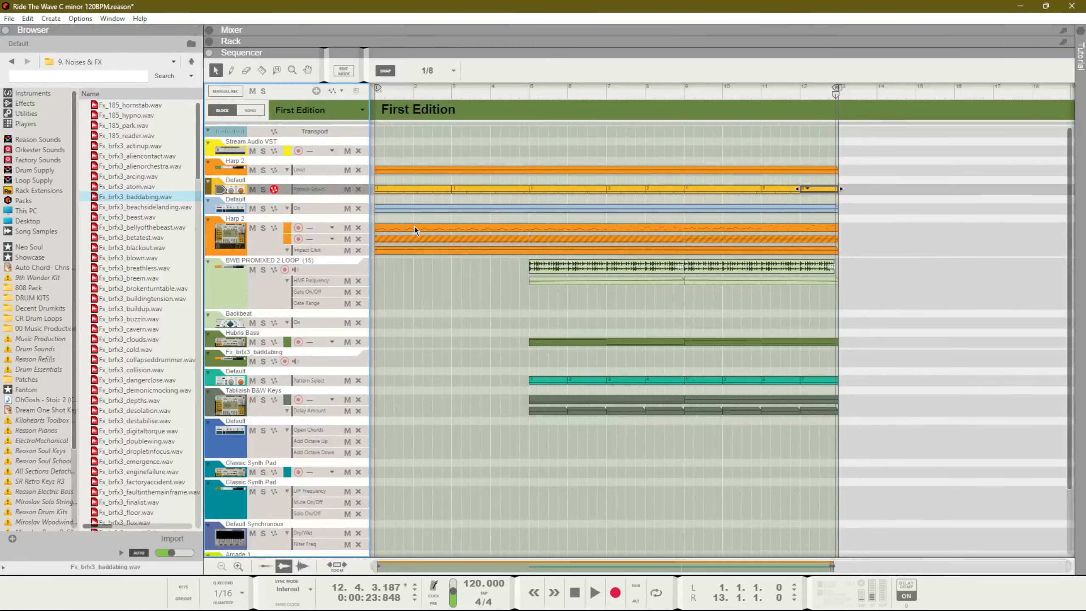
# Inspect the rendered Harp 2 notes in the clip editor, close it, and look over the list of blocks.
pyautogui.doubleClick(414, 229)
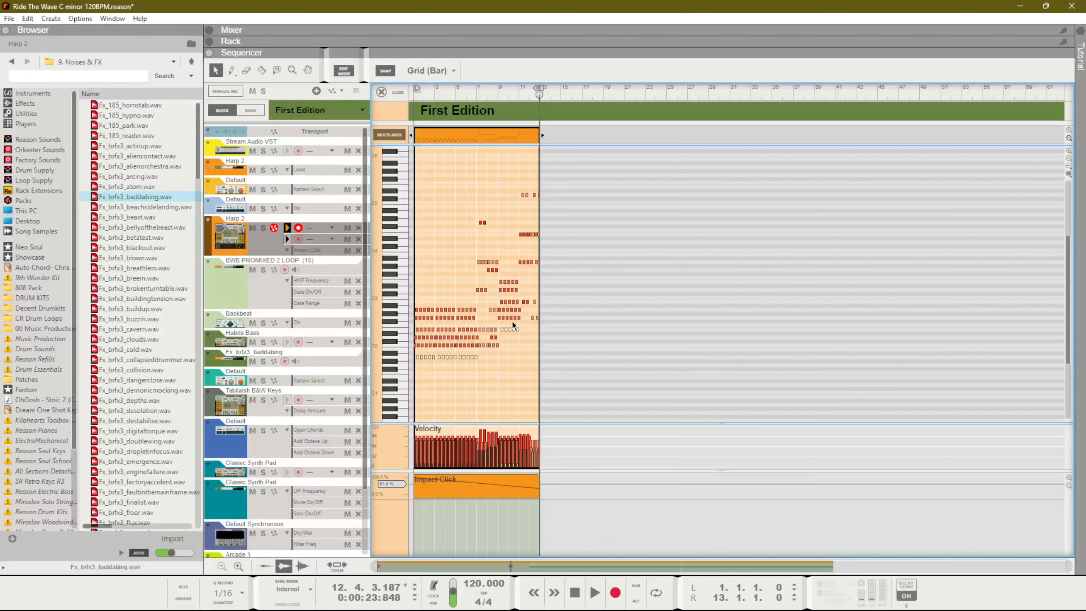
pyautogui.doubleClick(561, 317)
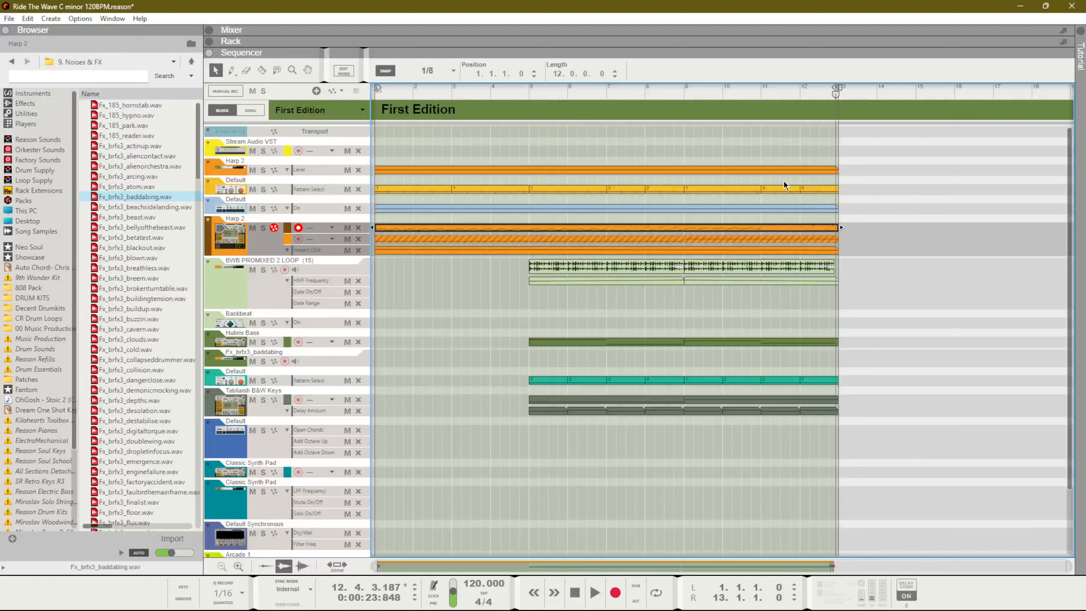
pyautogui.click(296, 106)
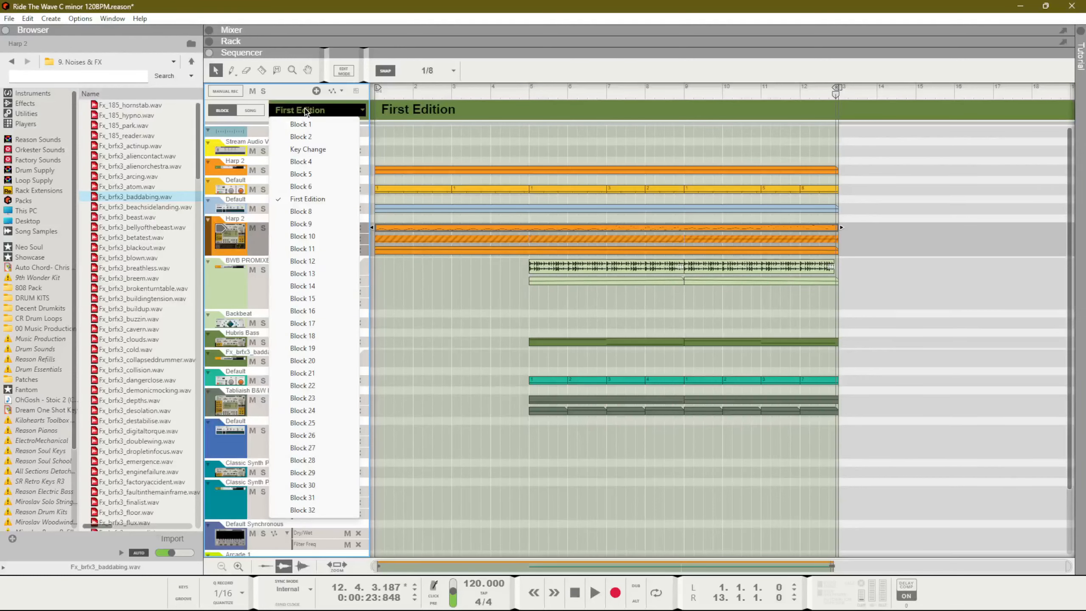
pyautogui.click(430, 150)
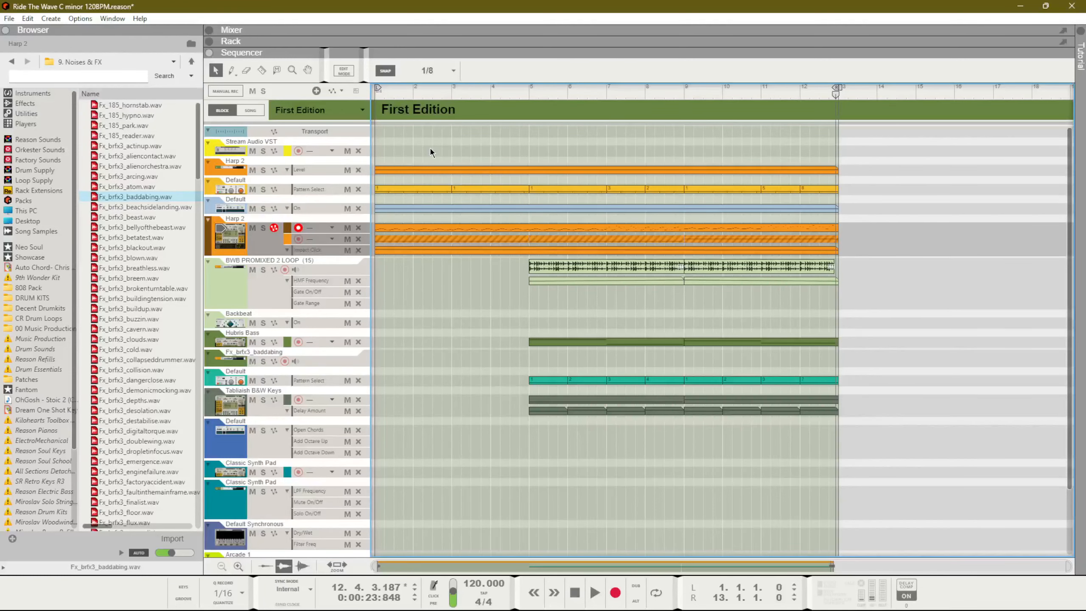
# Return to the song arrangement, look over the lower tracks, and set the song position to bar 9.
pyautogui.press('b')
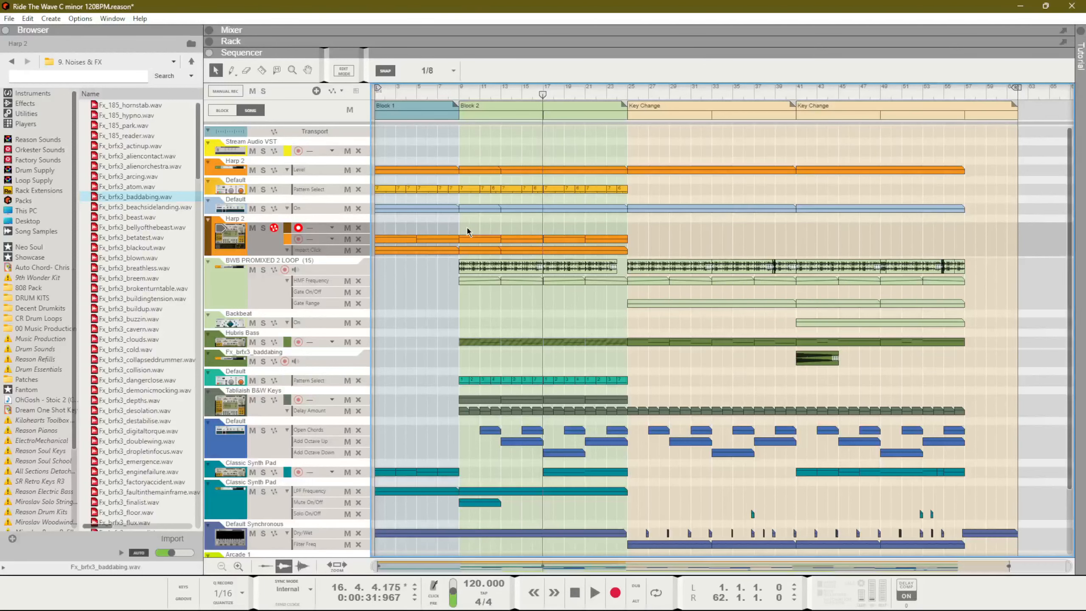
pyautogui.moveTo(498, 94); pyautogui.dragTo(320, 110)
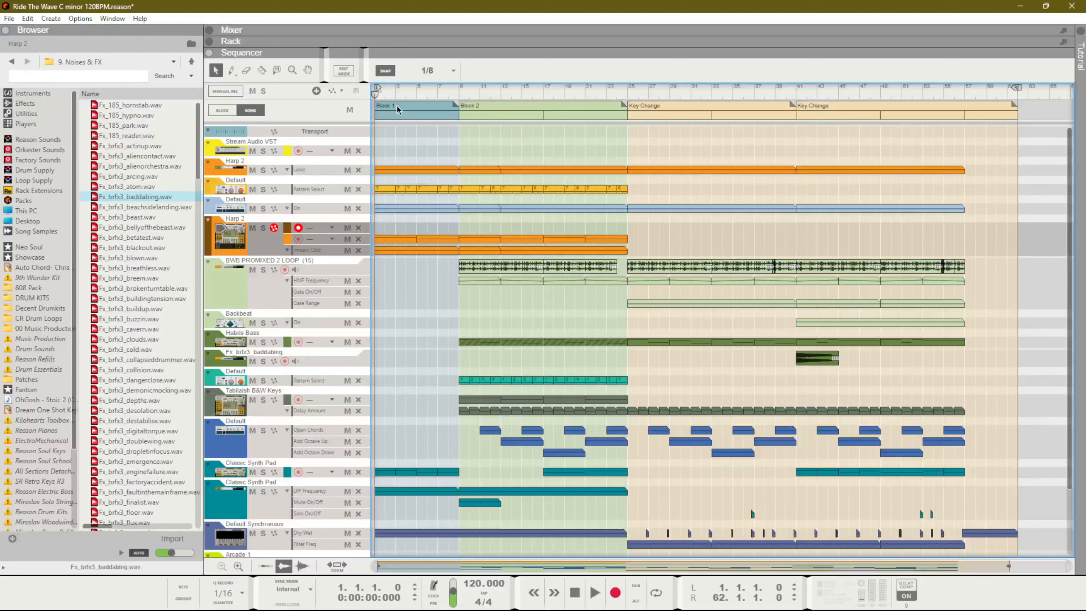
pyautogui.scroll(-3, 457, 273)
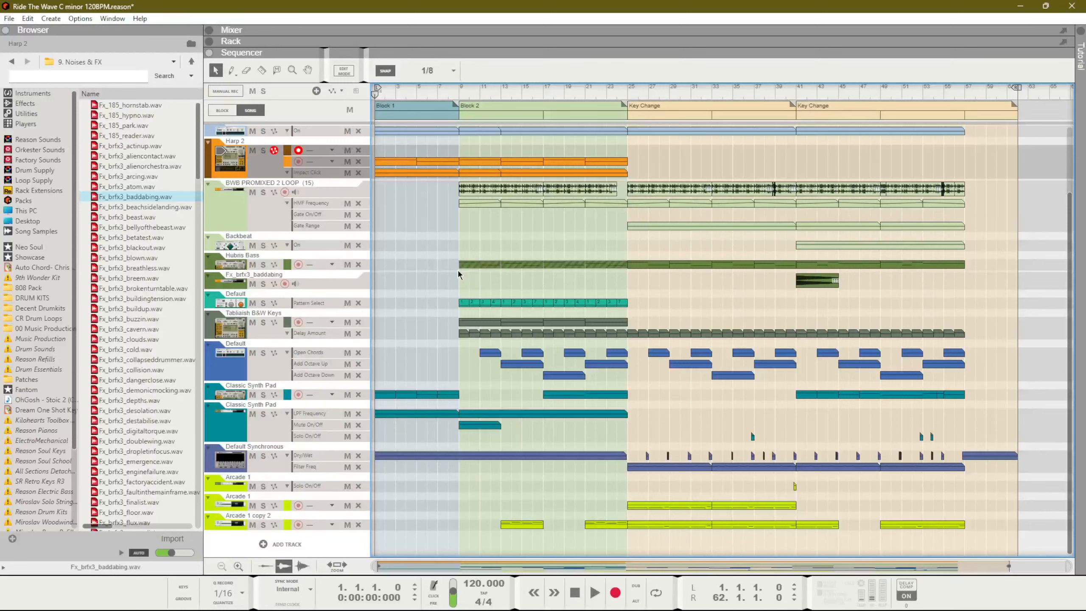
pyautogui.click(460, 93)
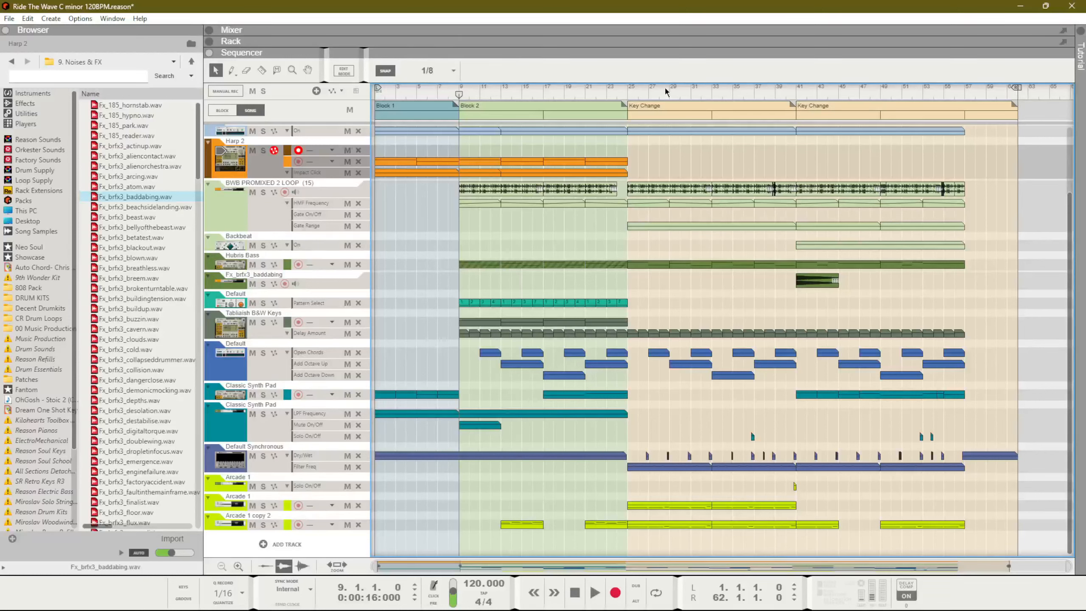
# Move the song position to bar 25 and set the sequencer snap to Bar.
pyautogui.click(627, 95)
pyautogui.click(627, 95)
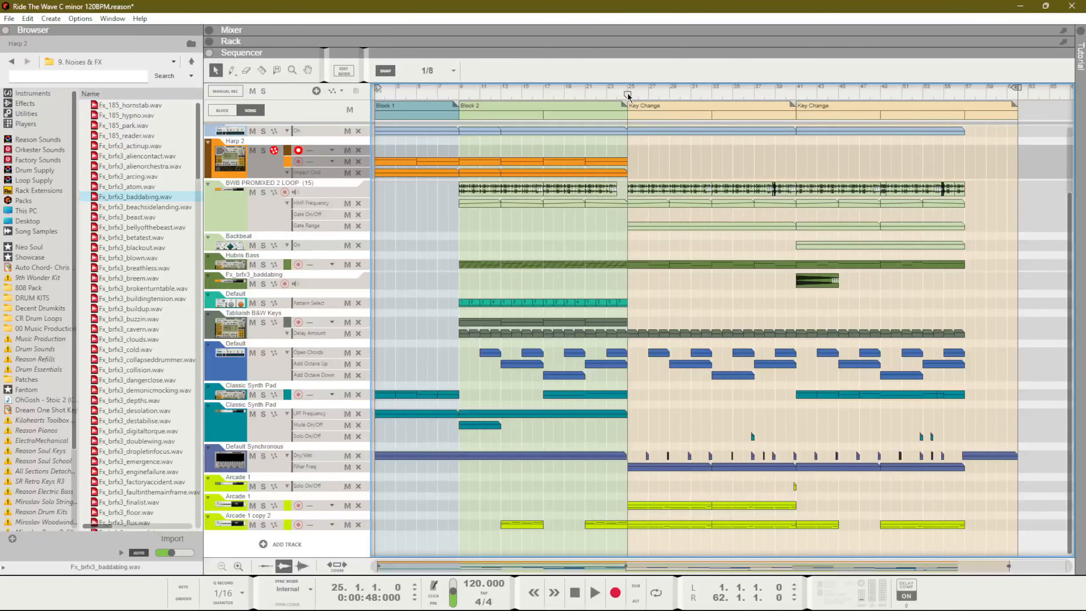
pyautogui.click(422, 72)
pyautogui.click(425, 96)
# Look over the rack devices from Harp 2's players and Objekt down to Synchronous, and return to the song arrangement.
pyautogui.press('F6')
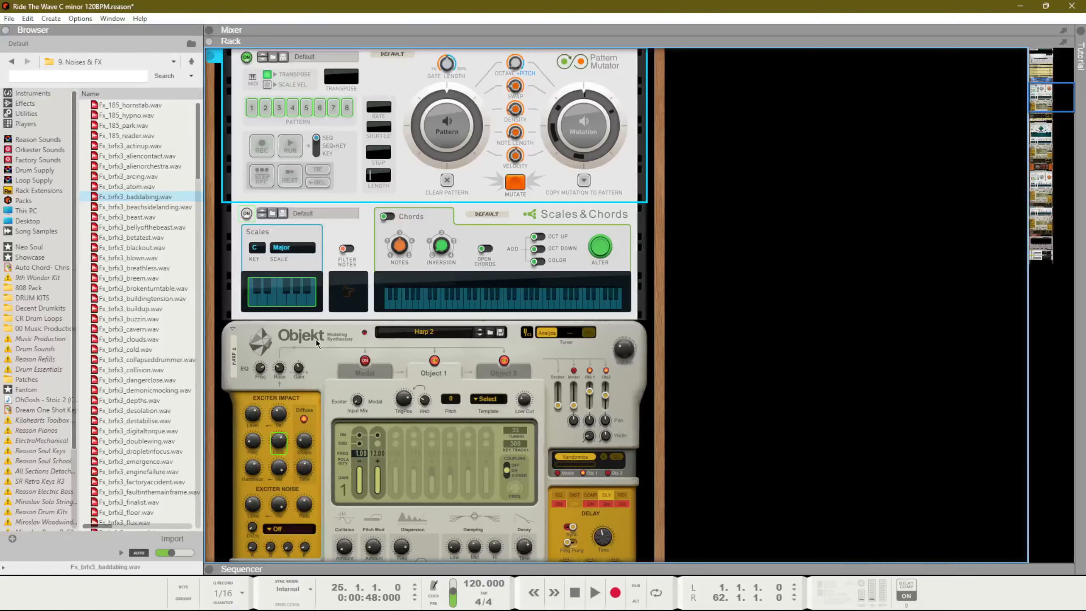
pyautogui.scroll(-15, 318, 344)
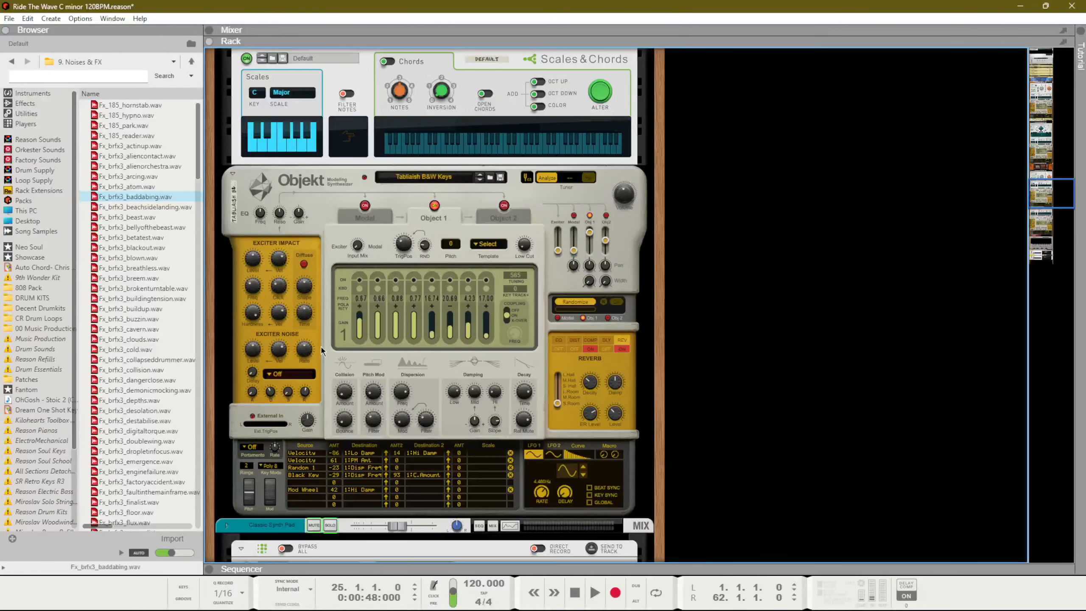
pyautogui.scroll(-15, 321, 348)
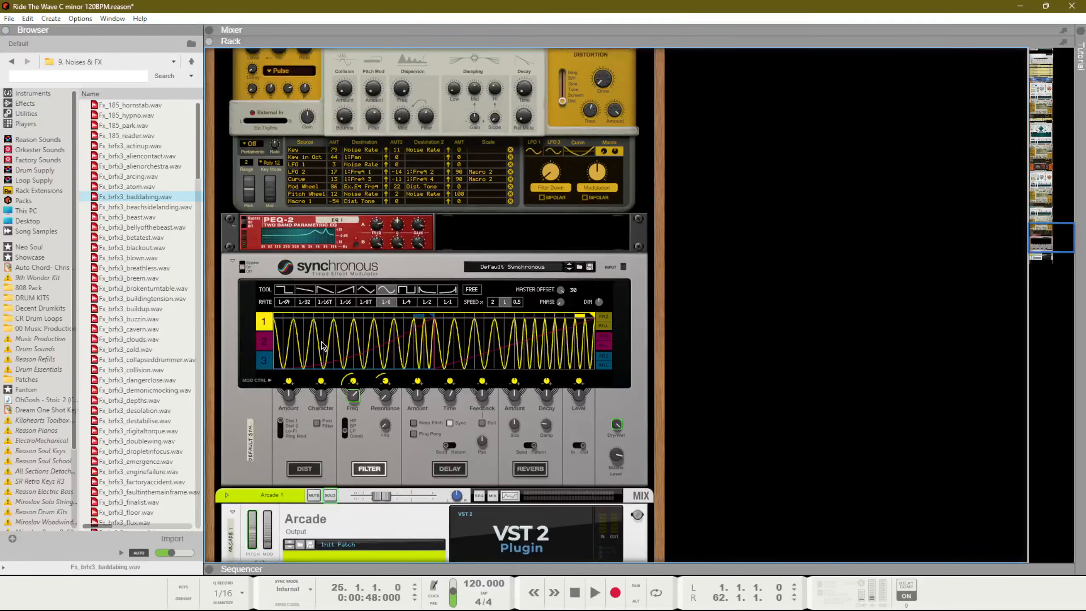
pyautogui.scroll(2, 321, 346)
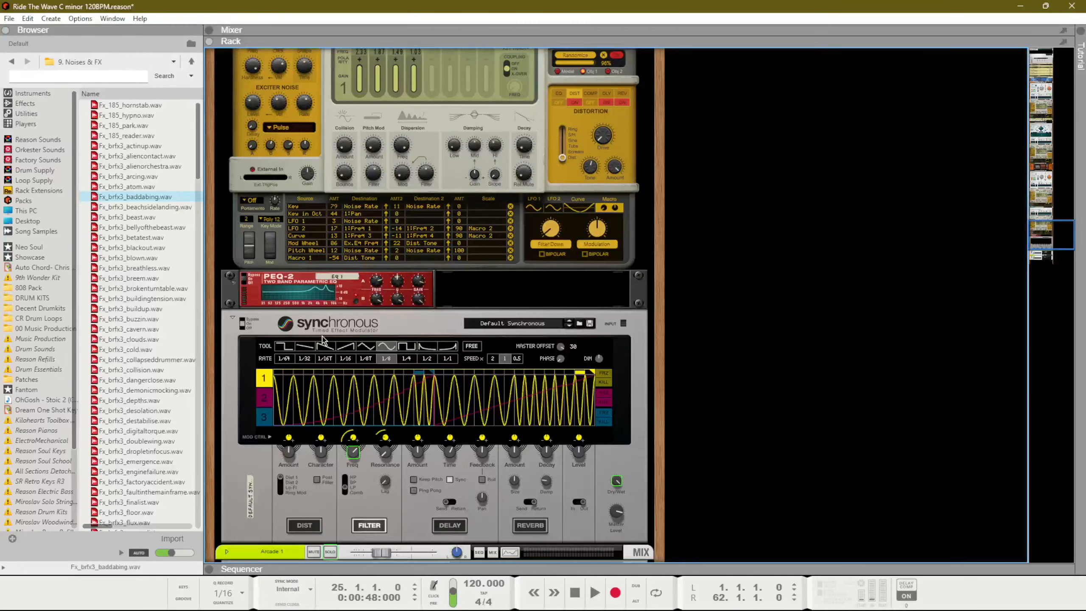
pyautogui.press('F7')
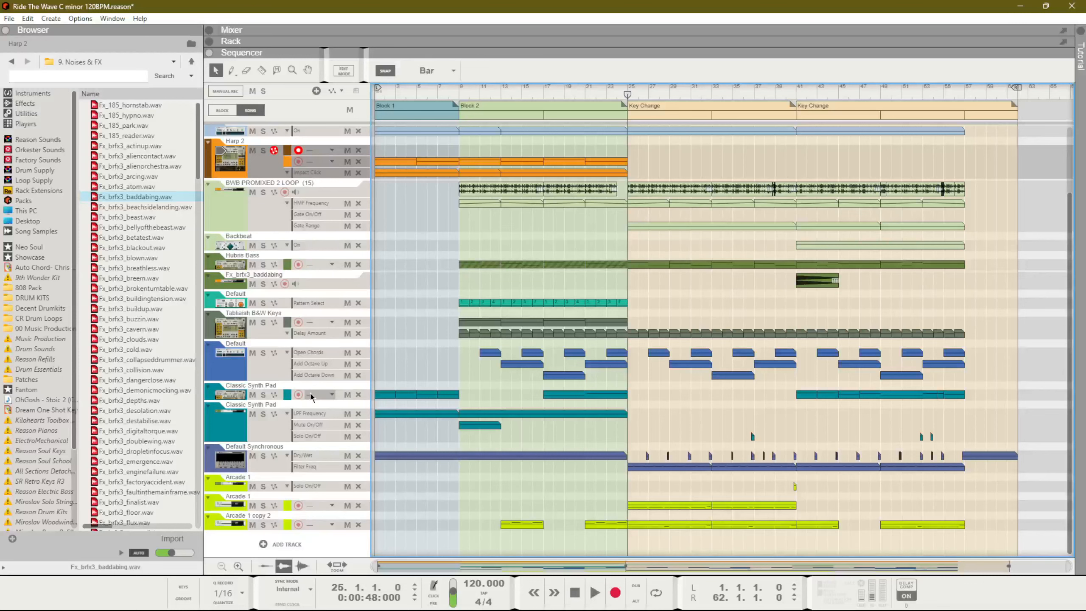
# Solo both Classic Synth Pad tracks and the Default Synchronous track, and play the song from bar 41 to about bar 45.
pyautogui.click(269, 461)
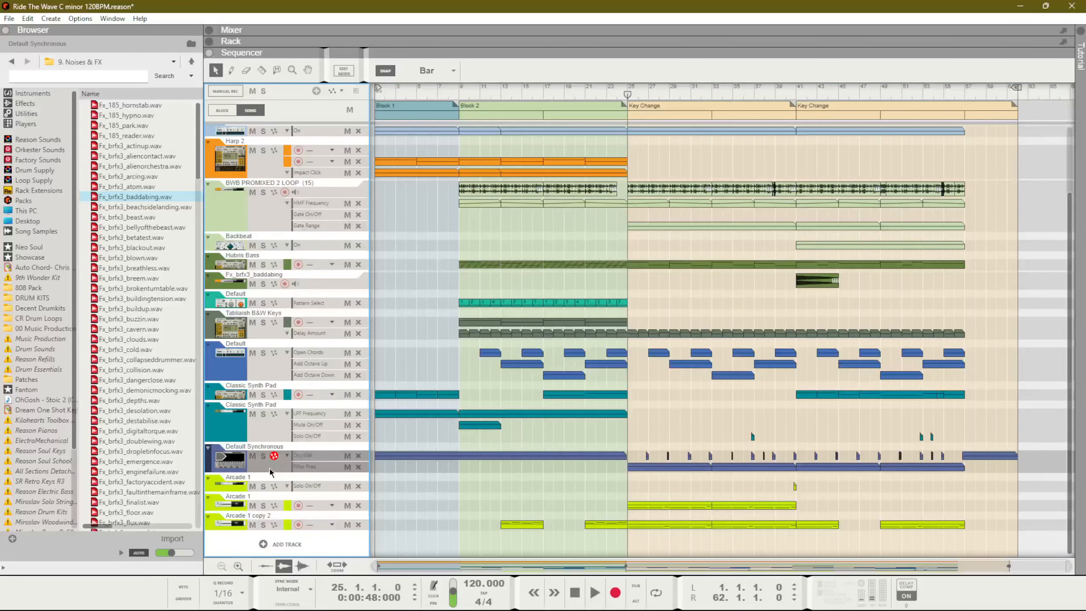
pyautogui.click(798, 92)
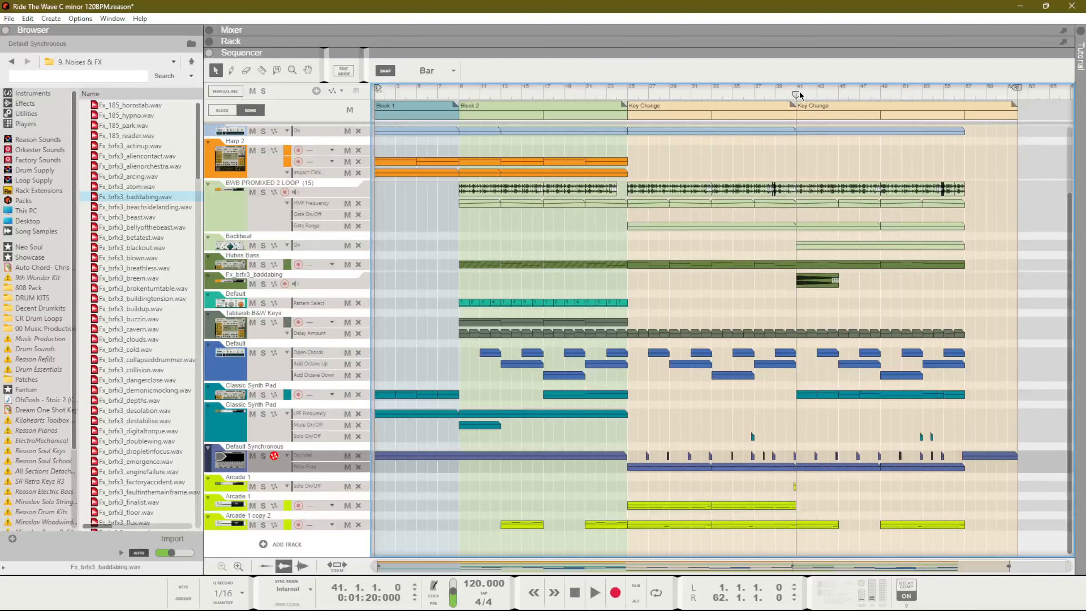
pyautogui.click(264, 394)
pyautogui.click(263, 414)
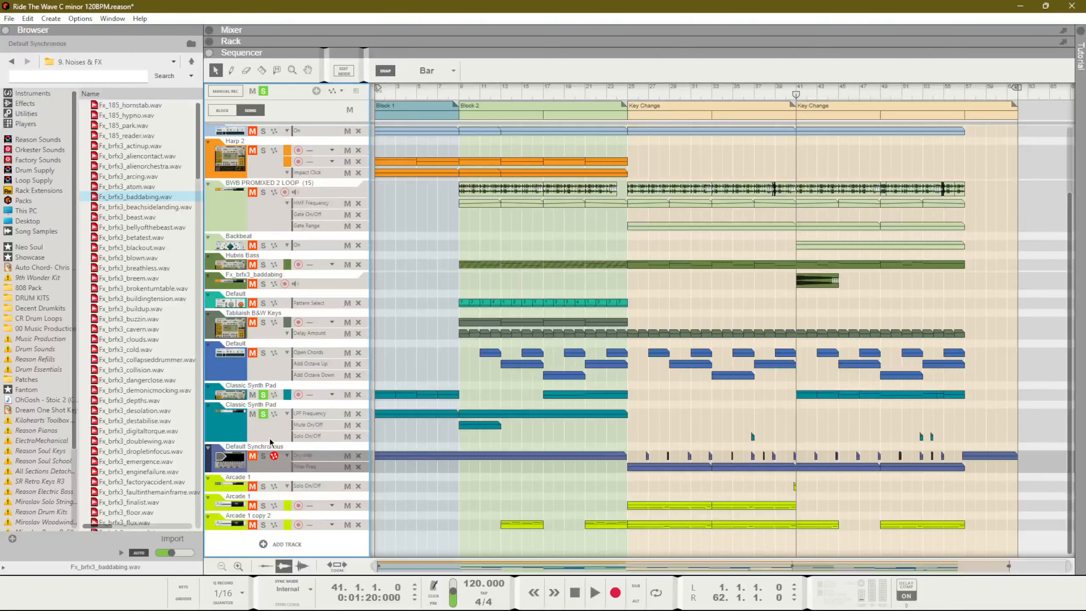
pyautogui.click(263, 456)
pyautogui.press('space')
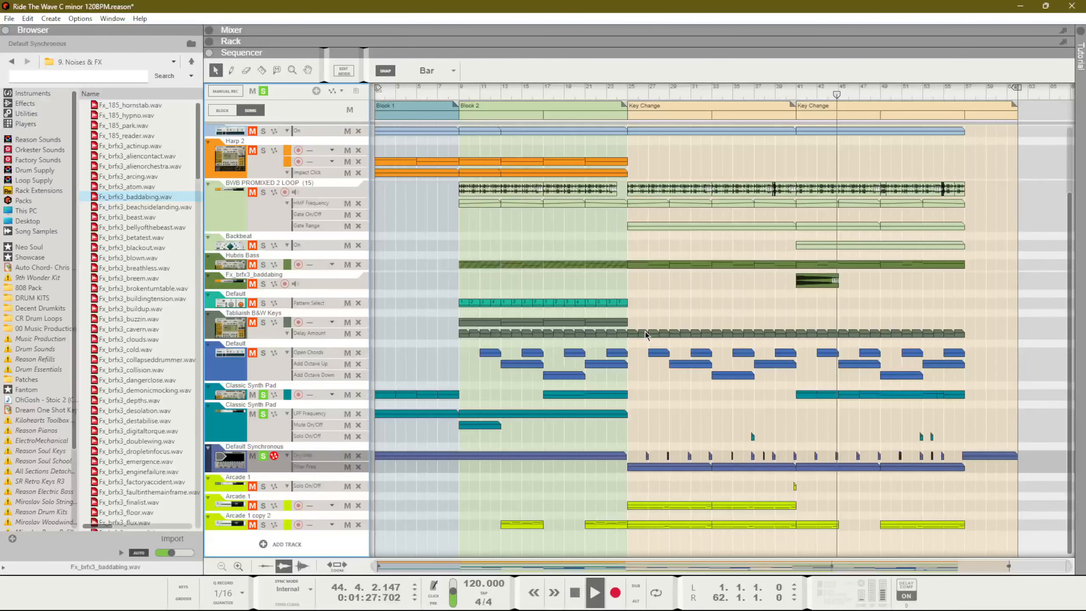
pyautogui.press('space')
# Examine the Default Synchronous track's Filter Freq automation around bars 41 to 48 and the matching filter controls on the Synchronous device.
pyautogui.scroll(1, 898, 393)
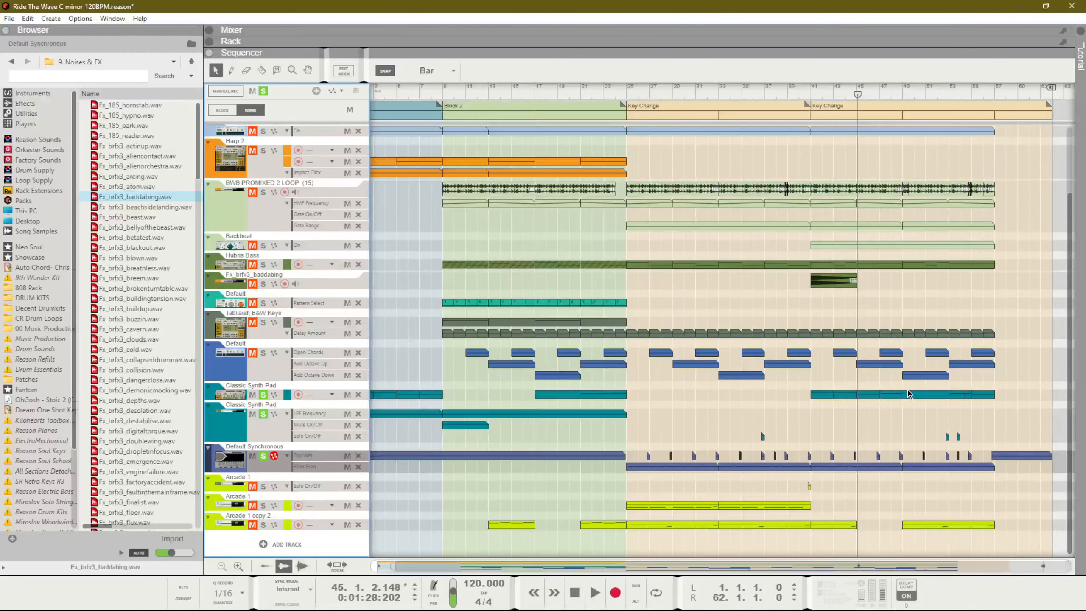
pyautogui.scroll(5, 909, 394)
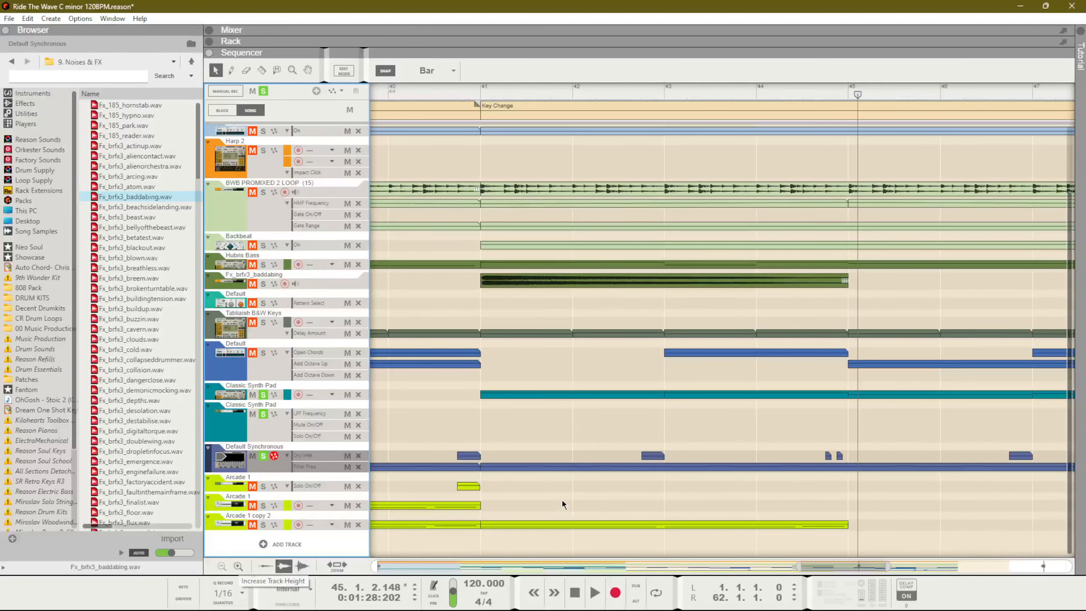
pyautogui.doubleClick(653, 466)
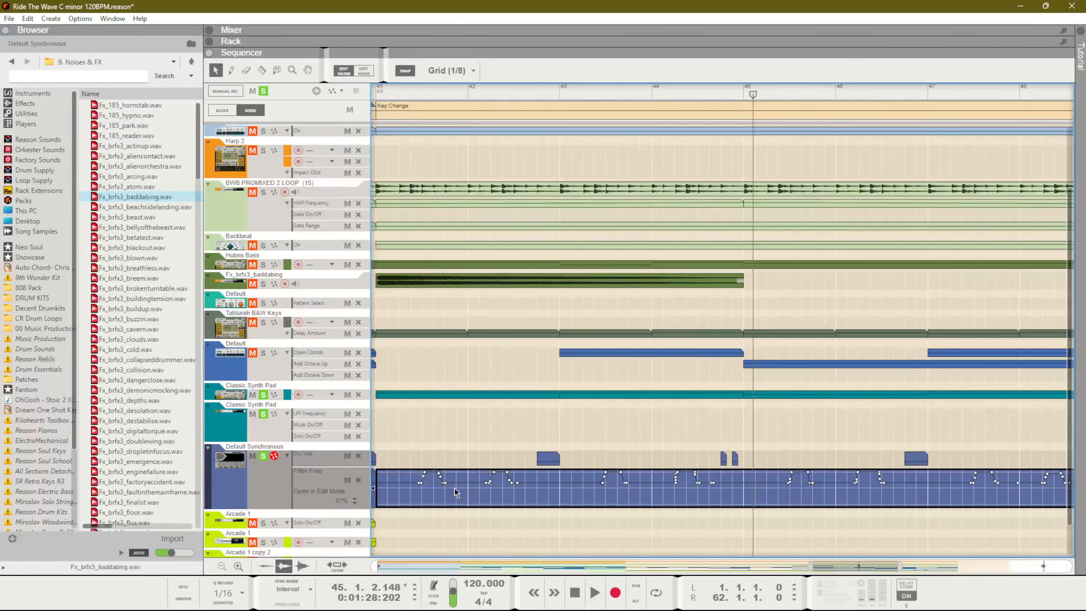
pyautogui.press('F6')
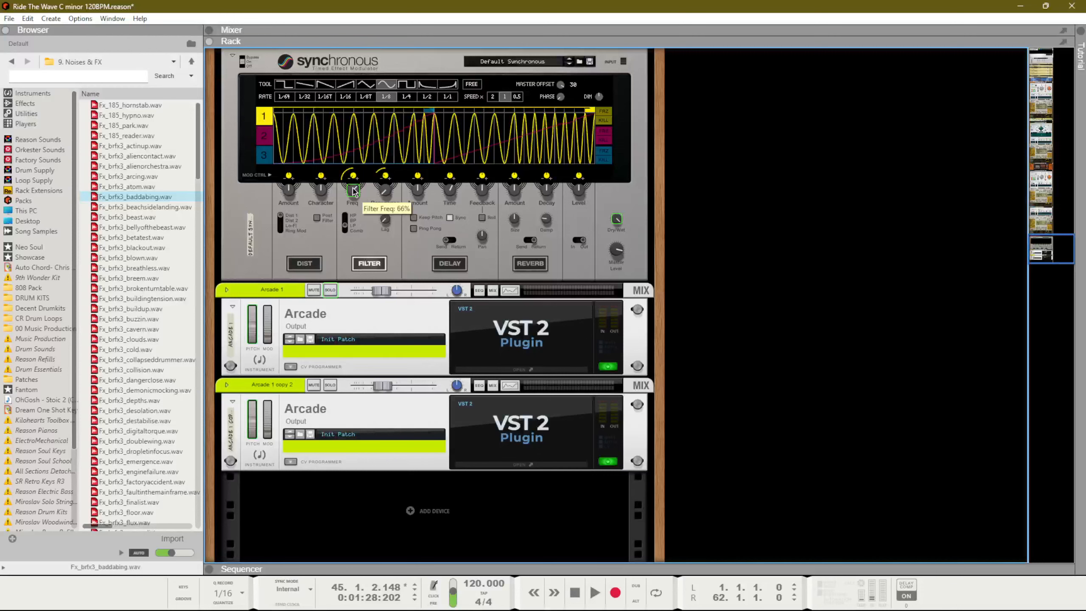
pyautogui.click(323, 195)
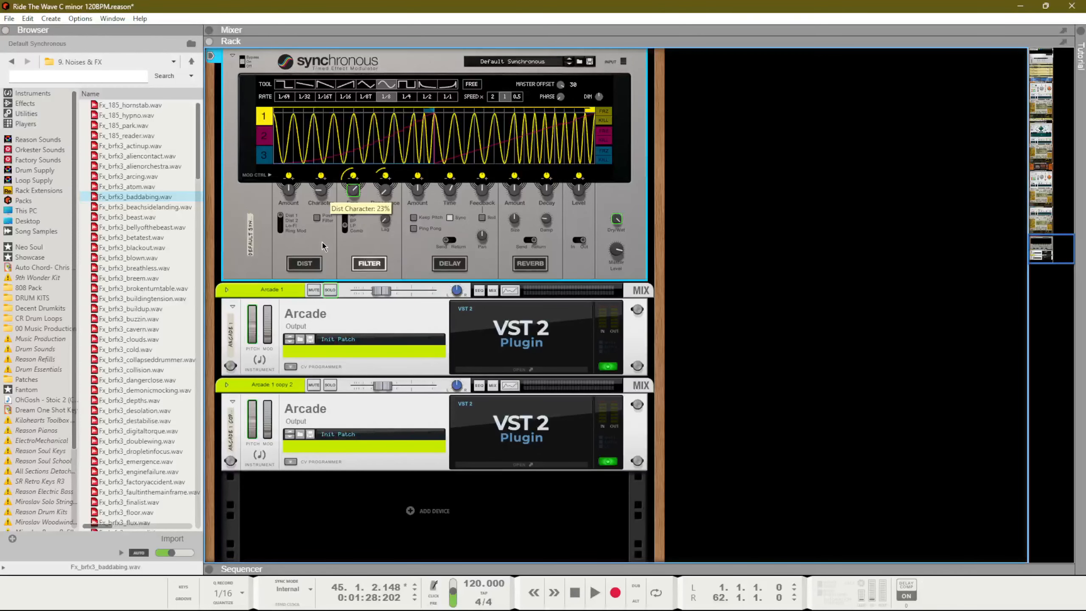
pyautogui.moveTo(324, 183); pyautogui.dragTo(327, 210)
pyautogui.press('F7')
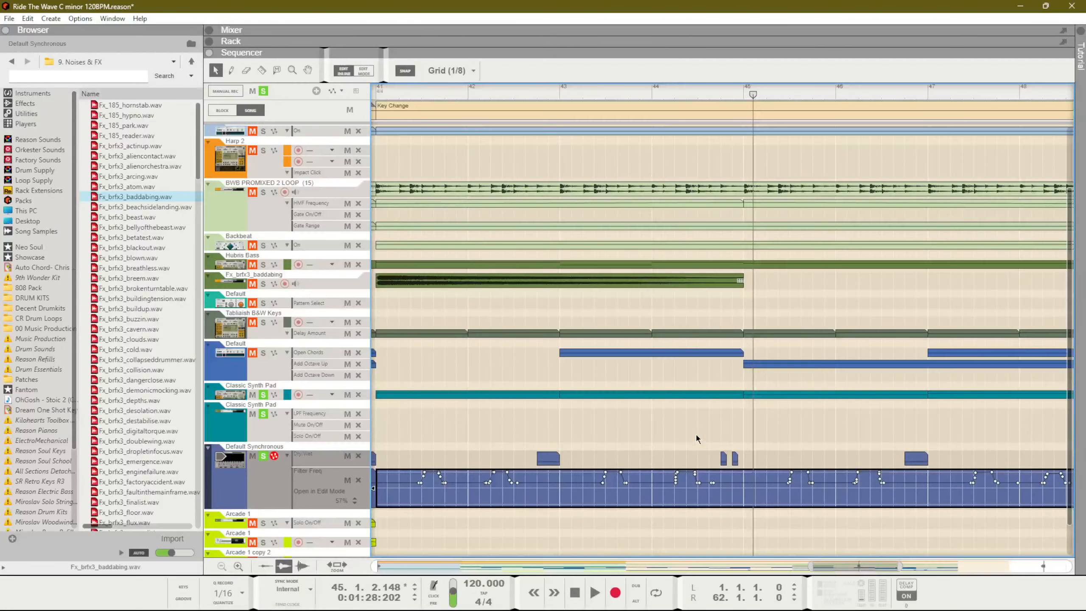
pyautogui.click(614, 440)
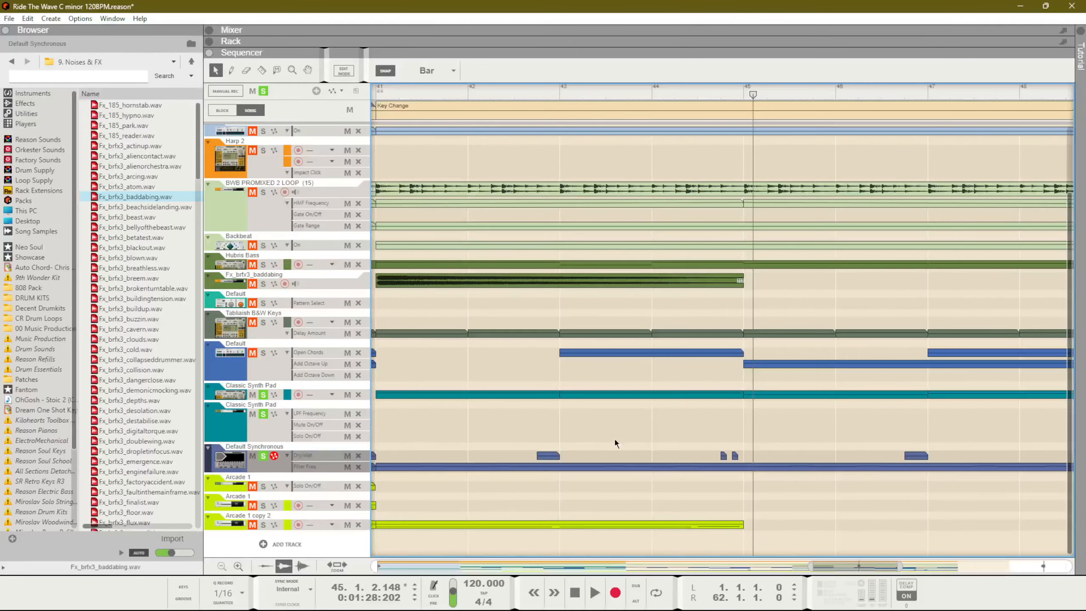
# Select the short Dry/Wet clip at the end of bar 42 and check the Synchronous device in the rack.
pyautogui.click(551, 455)
pyautogui.press('F6')
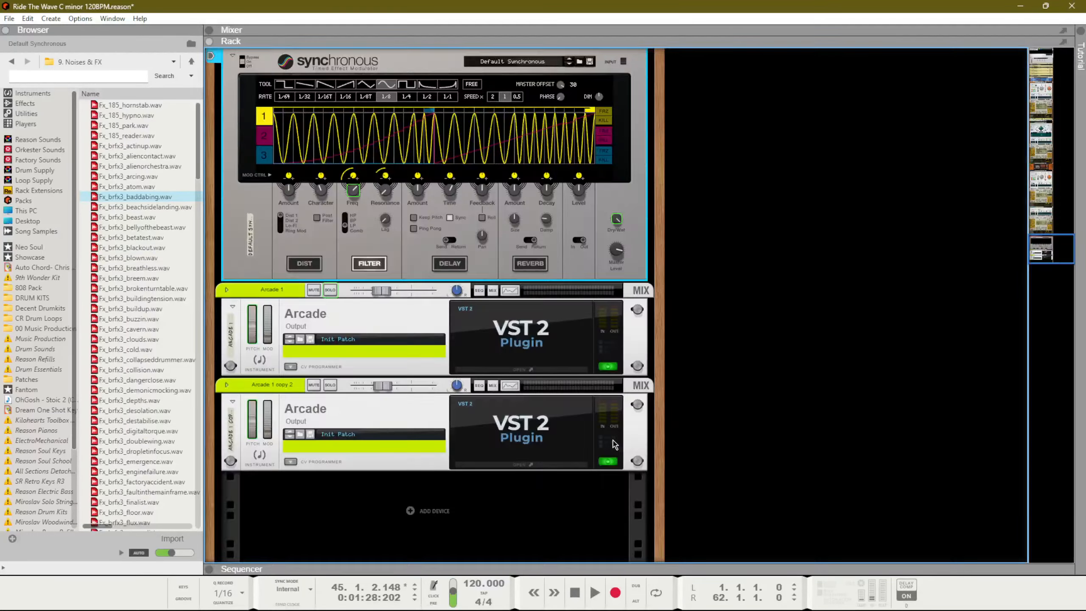
pyautogui.press('F7')
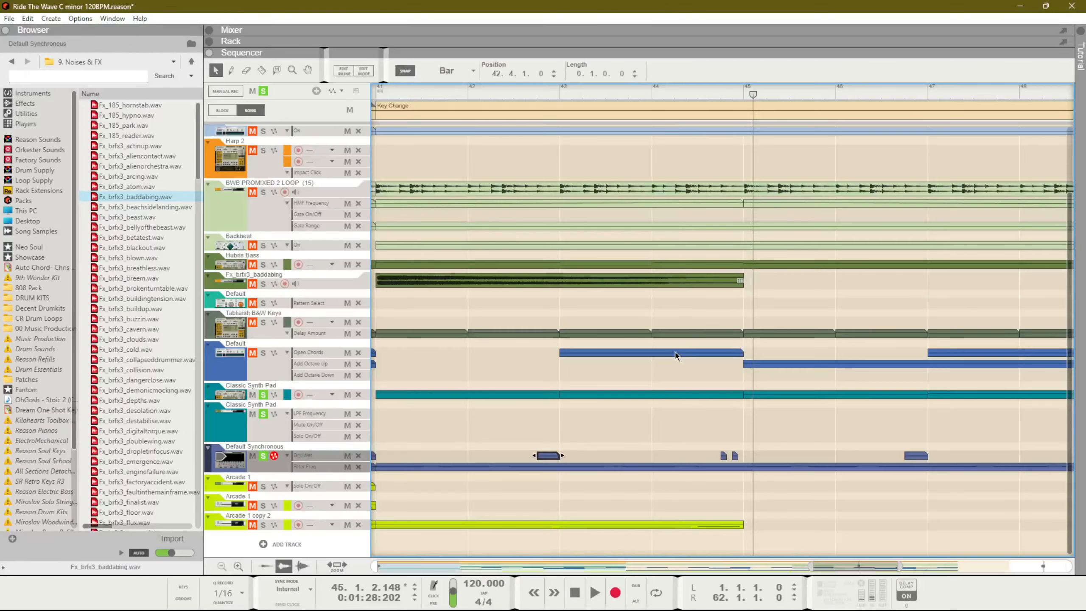
# Draw a one-bar Dry/Wet automation clip at bar 43 on the Default Synchronous track and add a 100% point.
pyautogui.keyDown('alt'); pyautogui.click(635, 458); pyautogui.keyUp('alt')
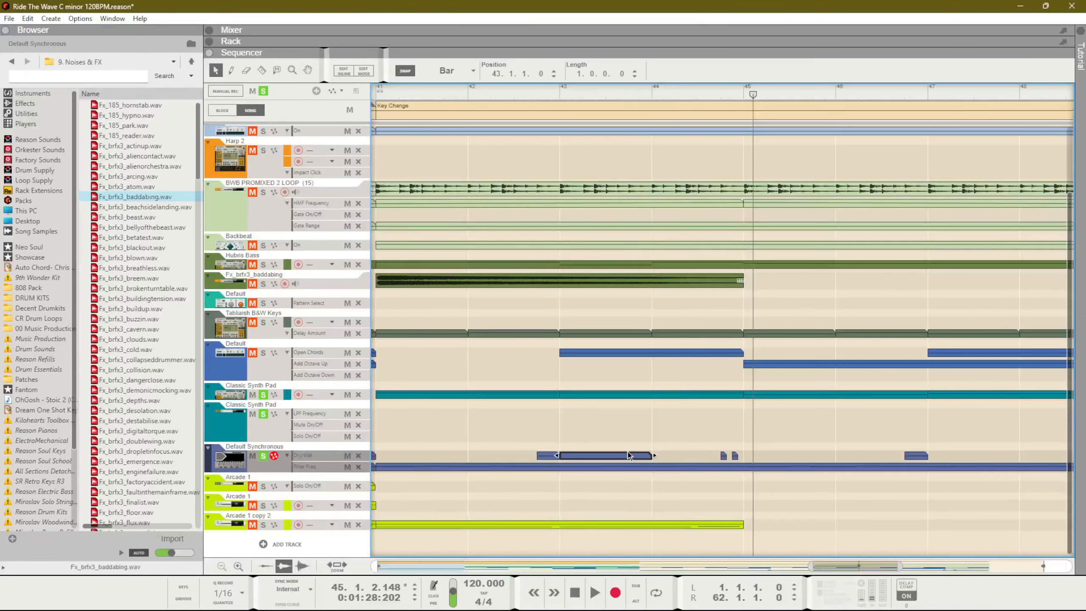
pyautogui.doubleClick(641, 456)
pyautogui.click(607, 454)
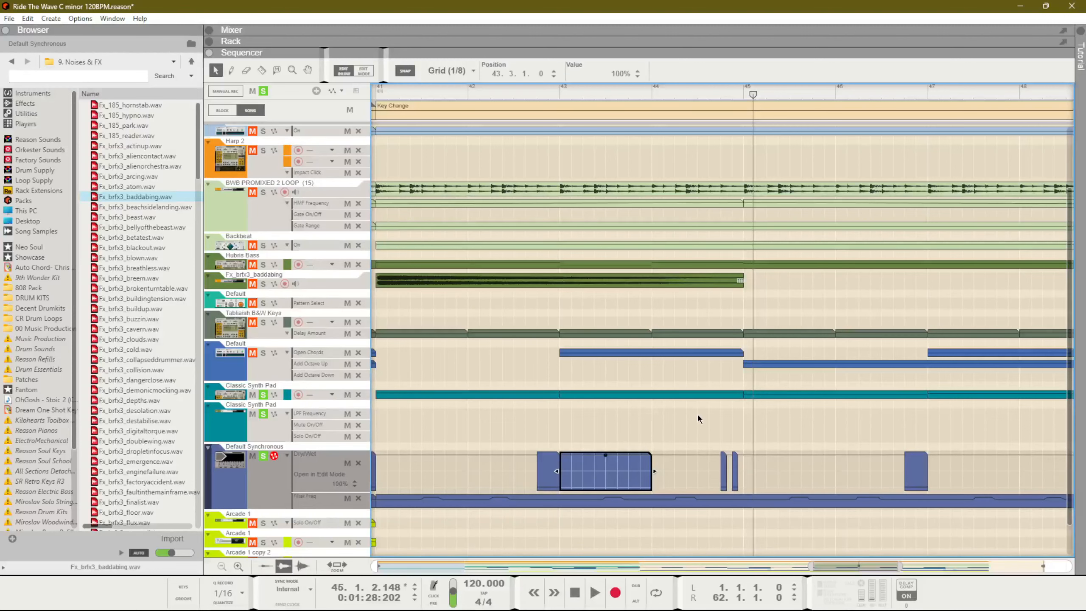
pyautogui.click(679, 429)
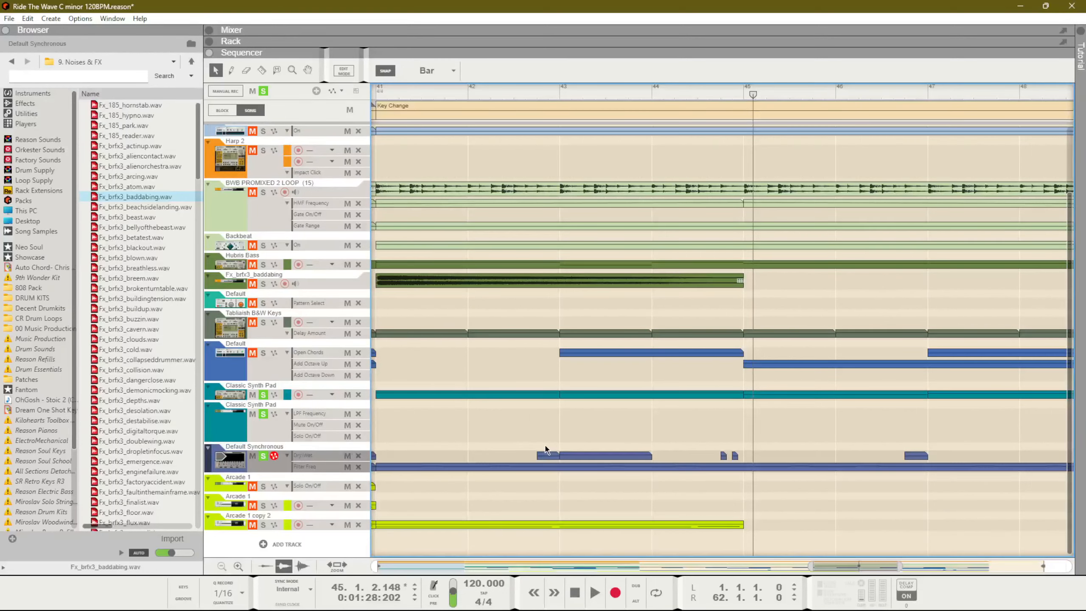
# Draw a one-bar Dry/Wet automation clip at bar 41 and add a 0% point inside it.
pyautogui.keyDown('alt'); pyautogui.click(409, 448); pyautogui.keyUp('alt')
pyautogui.doubleClick(411, 456)
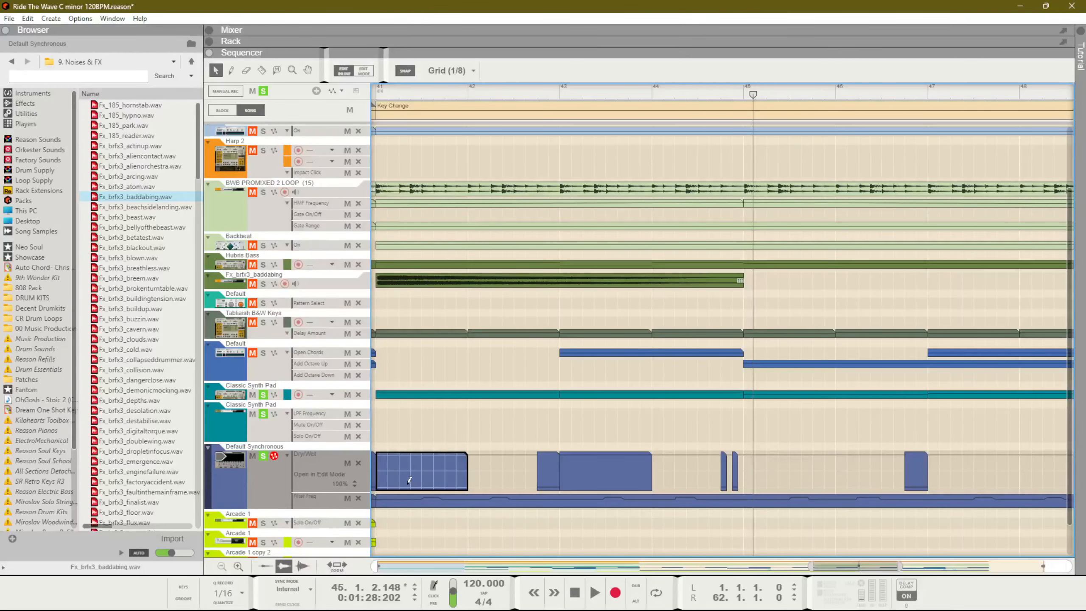
pyautogui.click(410, 487)
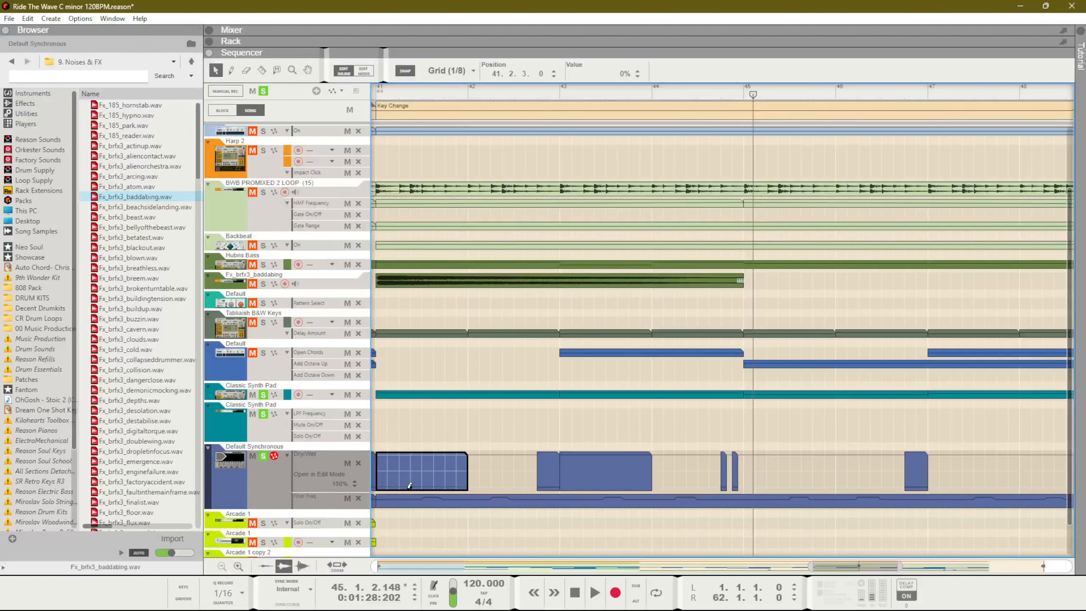
pyautogui.click(466, 435)
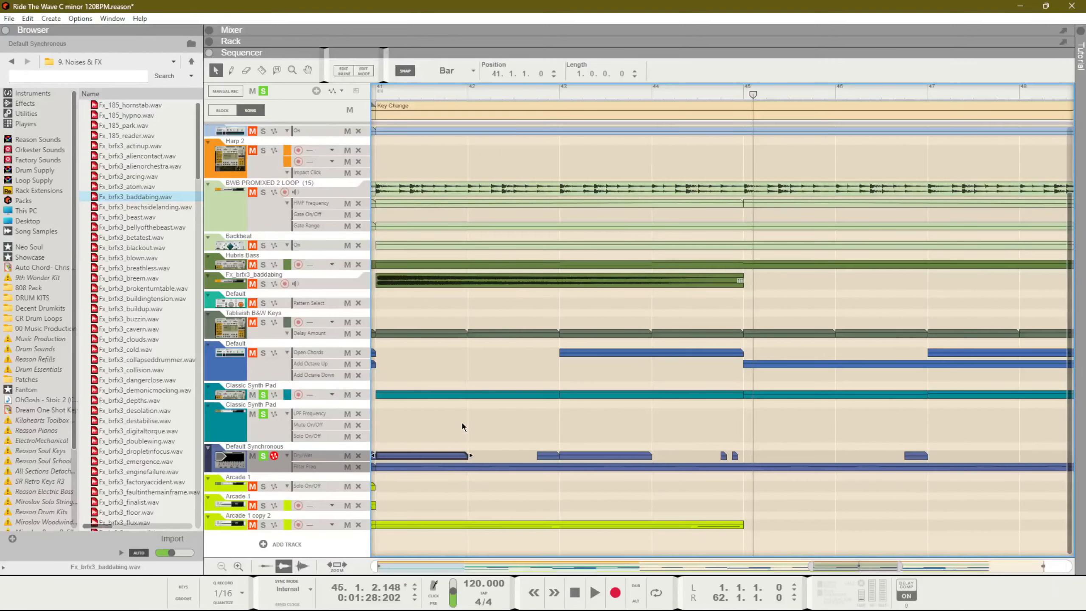
# Set the snap to 1/64 and trim the start of the bar 41 Dry/Wet clip to position 41.4.3.60.
pyautogui.click(447, 70)
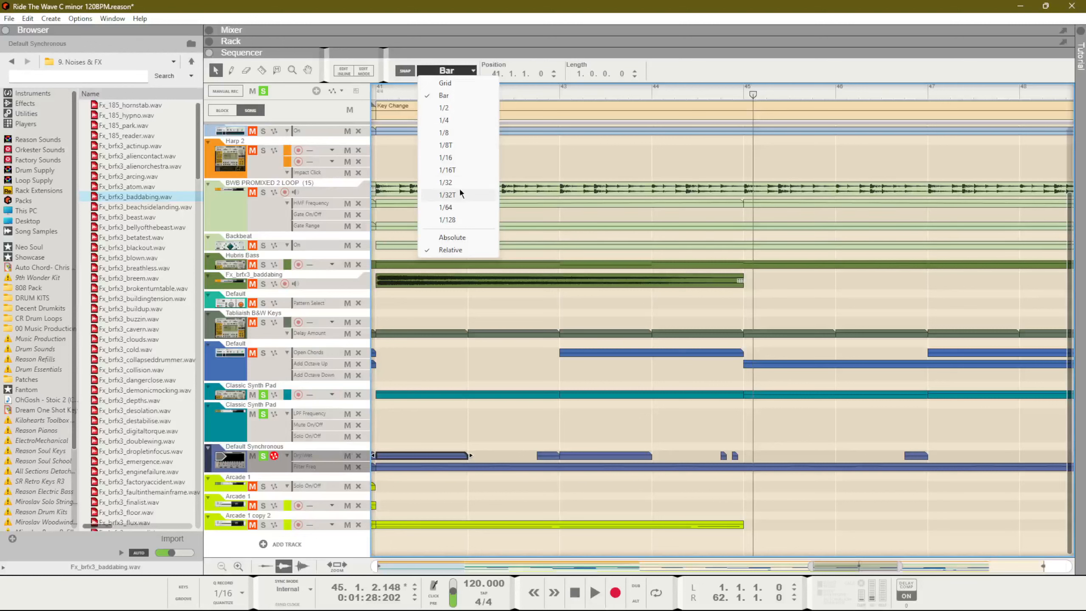
pyautogui.click(457, 209)
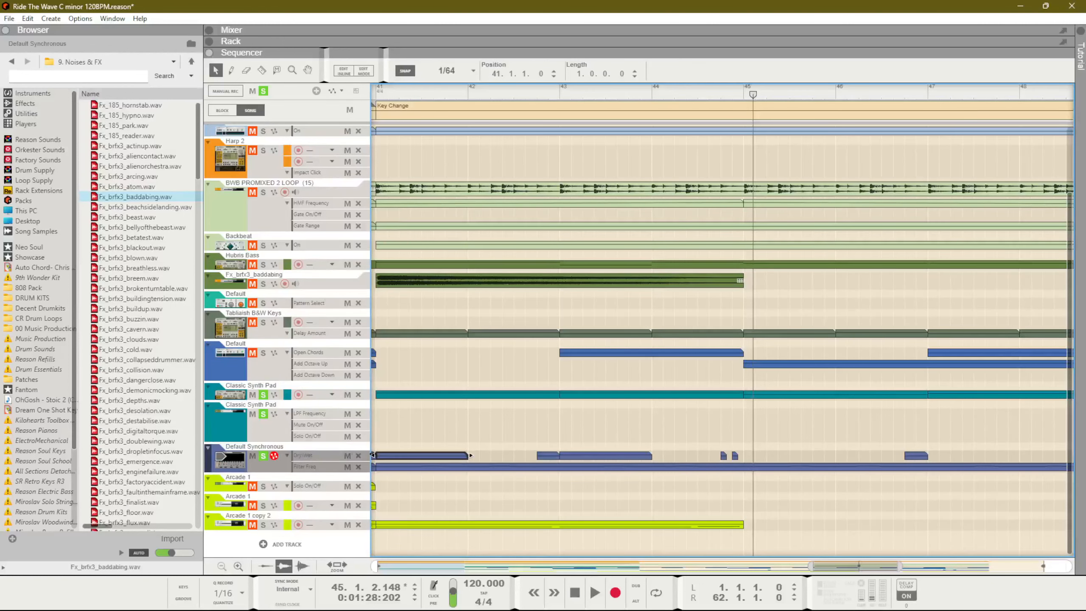
pyautogui.moveTo(374, 456); pyautogui.dragTo(462, 457)
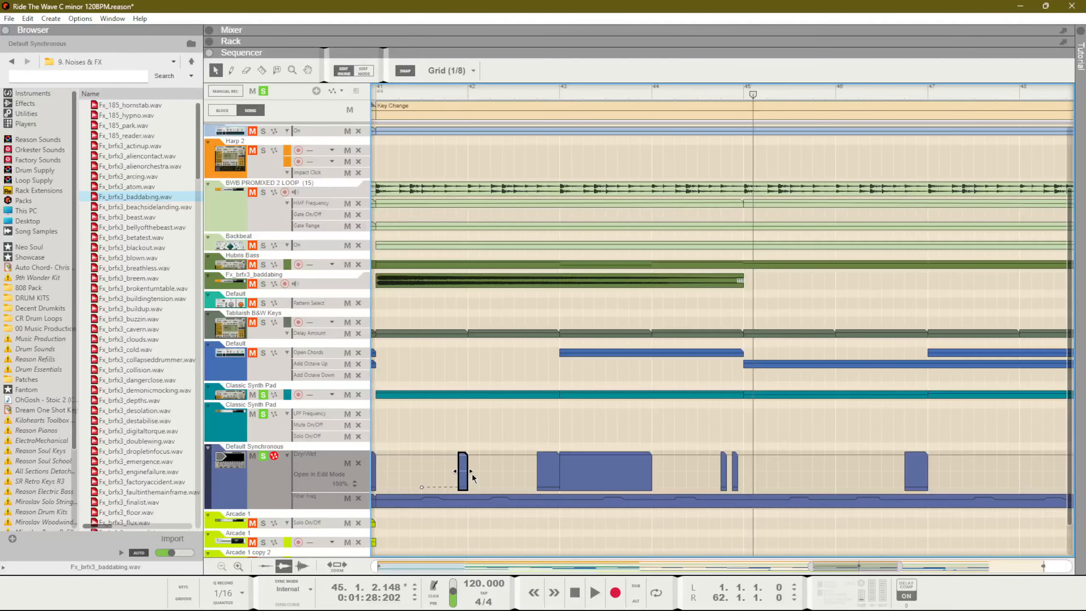
pyautogui.click(468, 436)
pyautogui.click(464, 457)
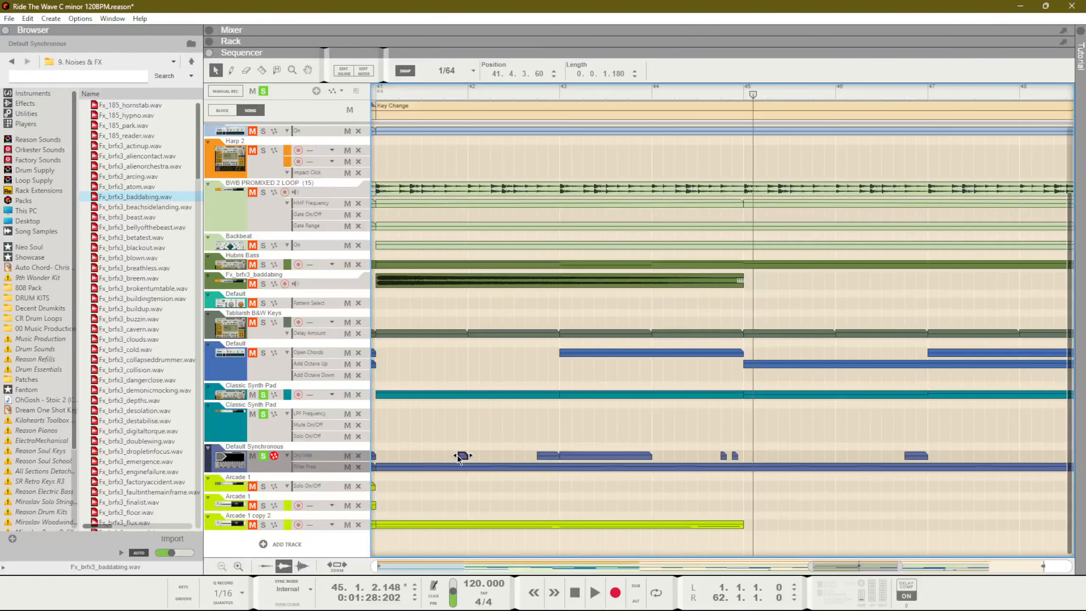
pyautogui.moveTo(454, 456); pyautogui.dragTo(453, 457)
pyautogui.click(473, 456)
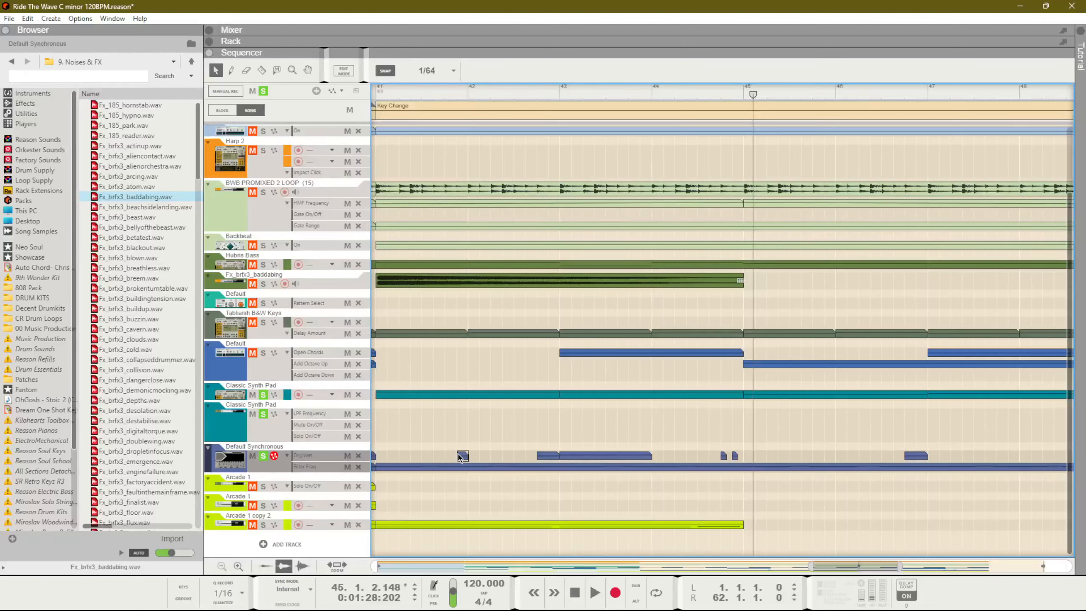
# Extend the trimmed Dry/Wet clip back to the start of bar 41 and raise its automation point at 41.3.1 to 100%.
pyautogui.click(462, 456)
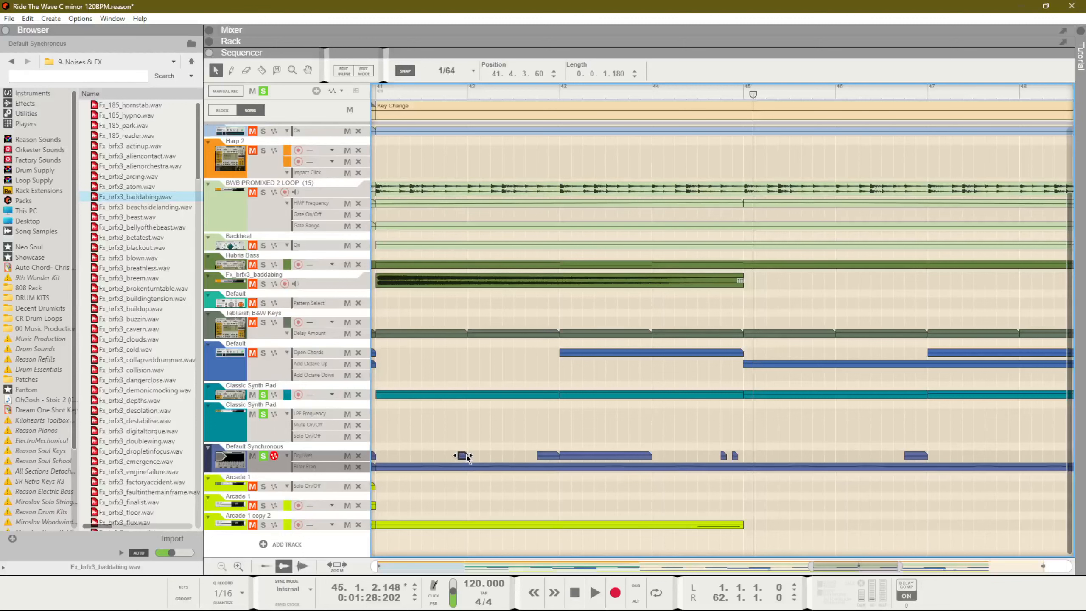
pyautogui.moveTo(455, 456); pyautogui.dragTo(377, 456)
pyautogui.doubleClick(388, 455)
pyautogui.click(378, 449)
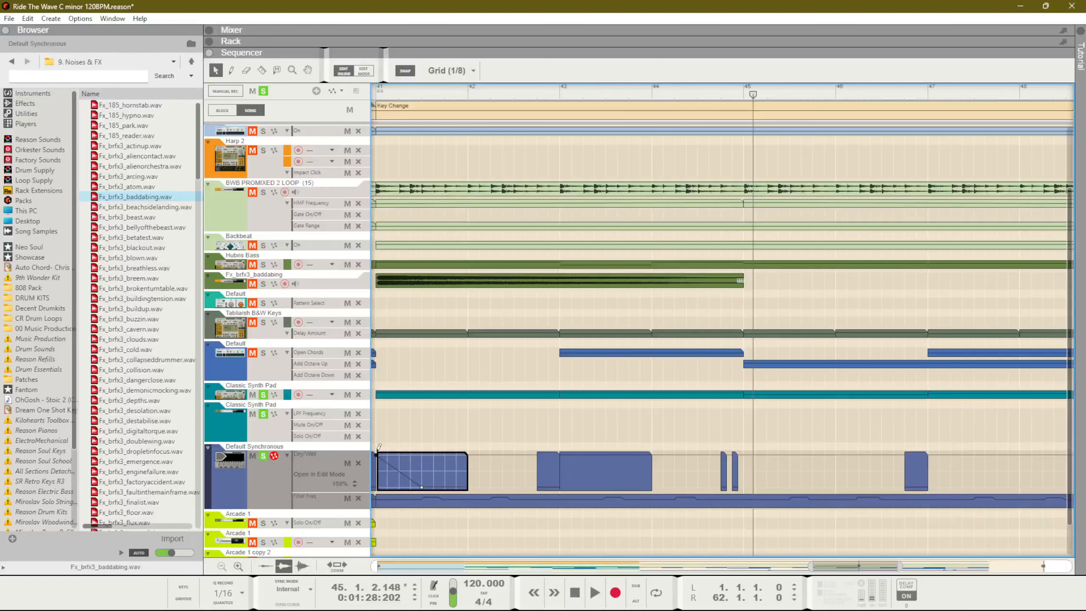
pyautogui.moveTo(422, 489); pyautogui.dragTo(424, 455)
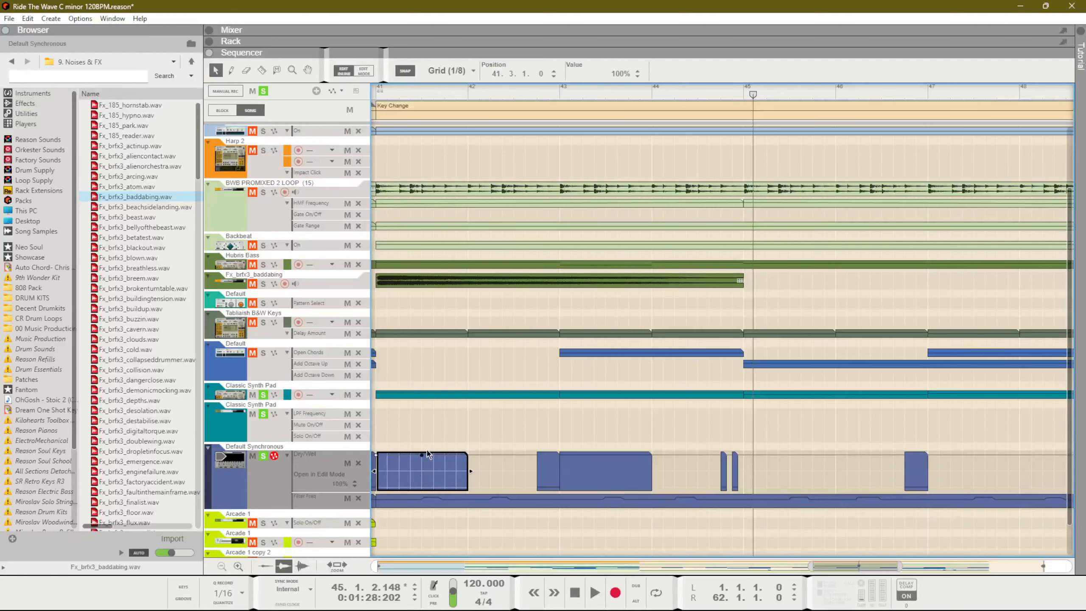
pyautogui.click(434, 482)
pyautogui.click(432, 493)
pyautogui.moveTo(433, 482); pyautogui.dragTo(441, 465)
# Close the bar 41 Dry/Wet clip and open the bar 43 Dry/Wet clip for inline editing.
pyautogui.click(446, 436)
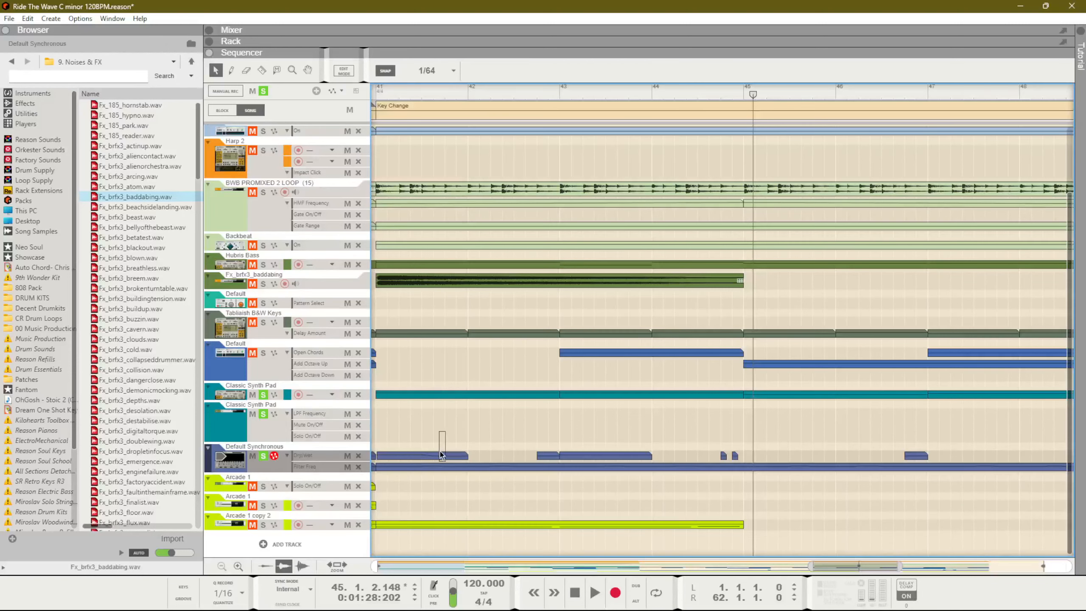
pyautogui.click(439, 452)
pyautogui.doubleClick(590, 457)
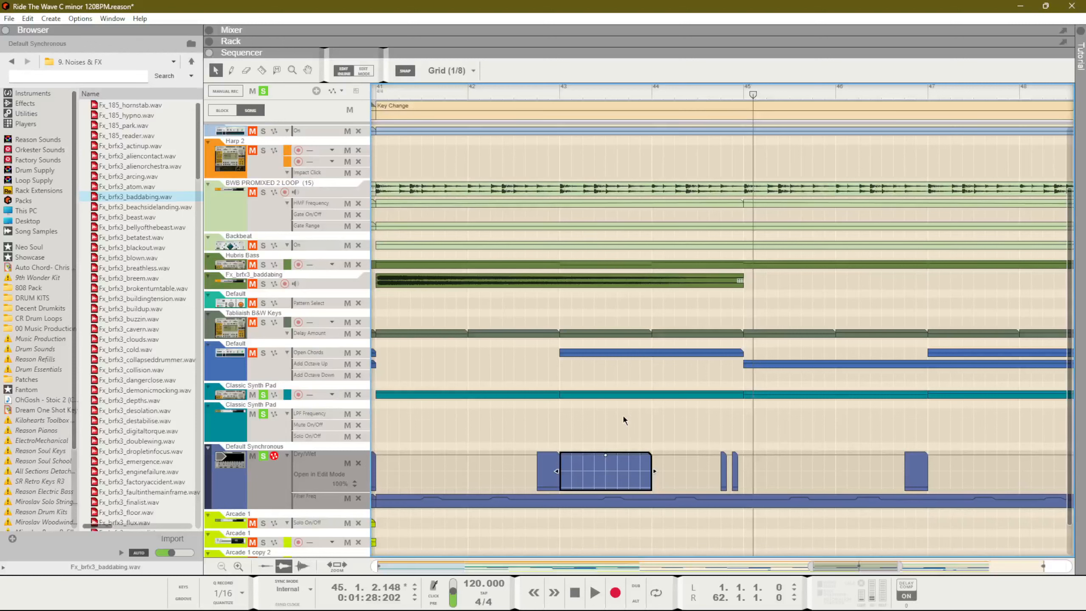
# Close the inline editor and delete the one-bar Dry/Wet clip at bar 43.
pyautogui.click(656, 423)
pyautogui.moveTo(671, 420); pyautogui.dragTo(622, 462)
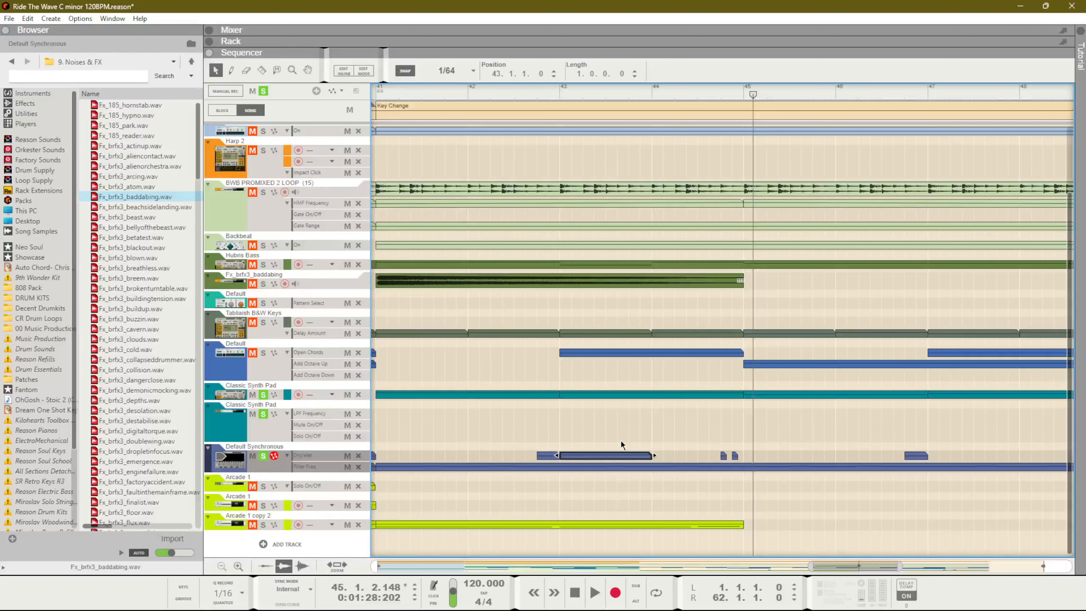
pyautogui.press('Delete')
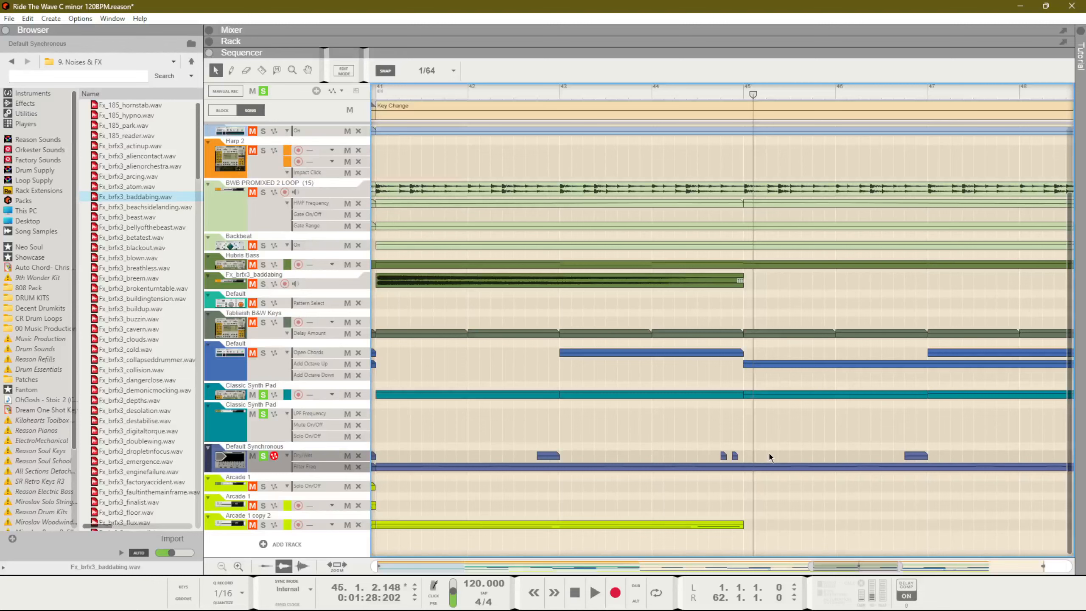
# Play the song from bar 49 to hear the Dry/Wet clips leading up to bar 51.
pyautogui.moveTo(855, 566); pyautogui.dragTo(915, 553)
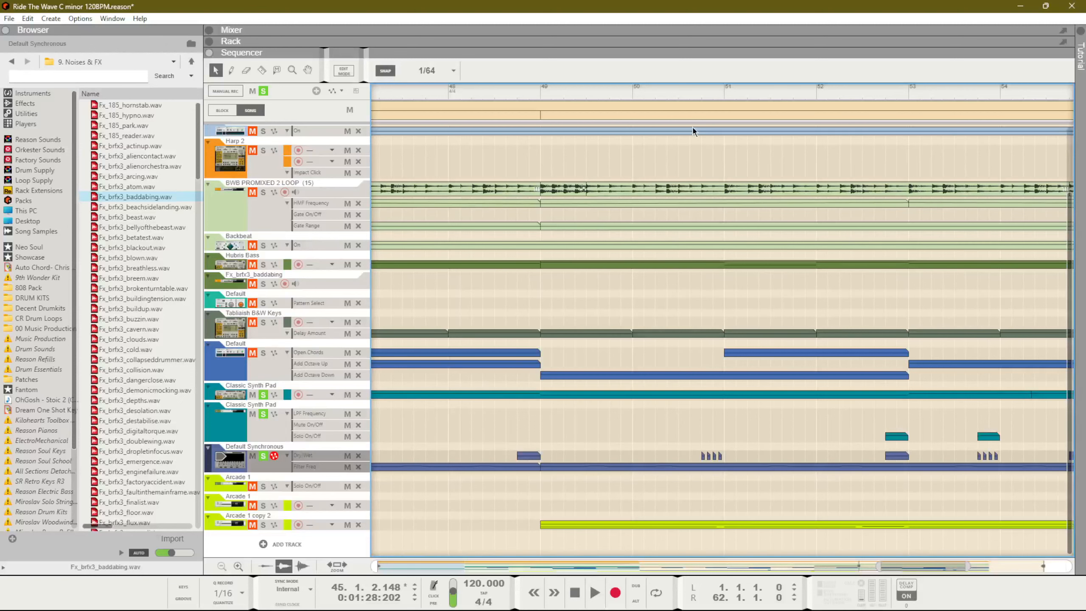
pyautogui.moveTo(690, 96); pyautogui.dragTo(541, 107)
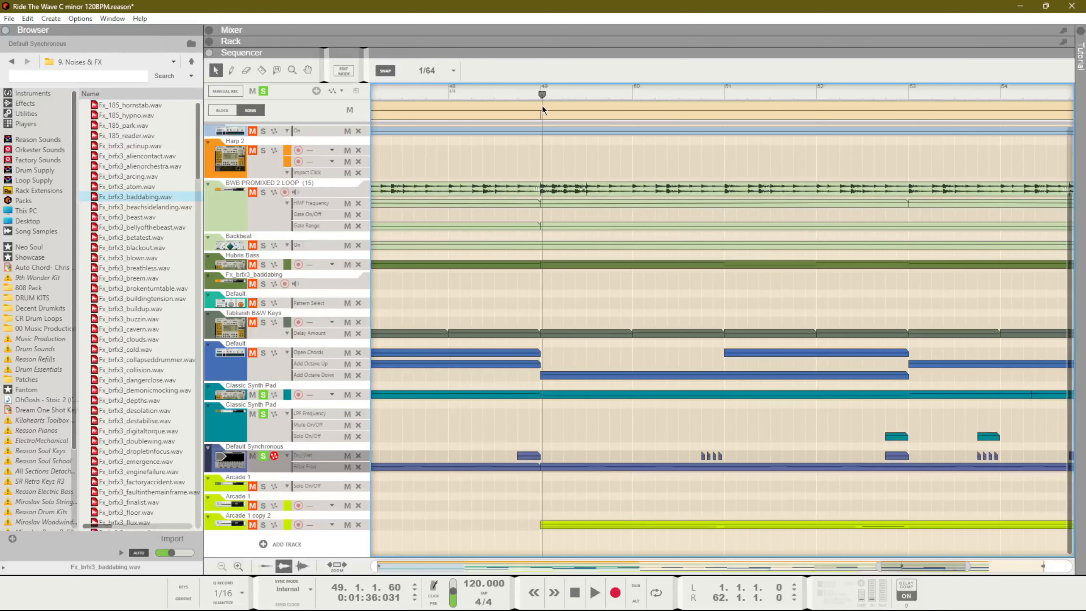
pyautogui.press('space')
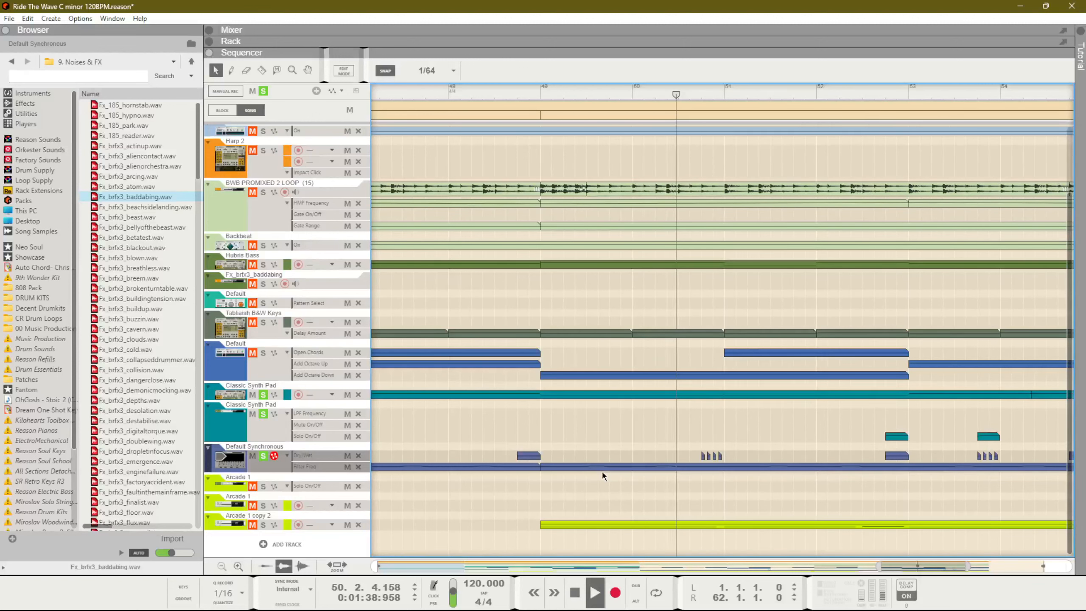
pyautogui.press('space')
pyautogui.press('space')
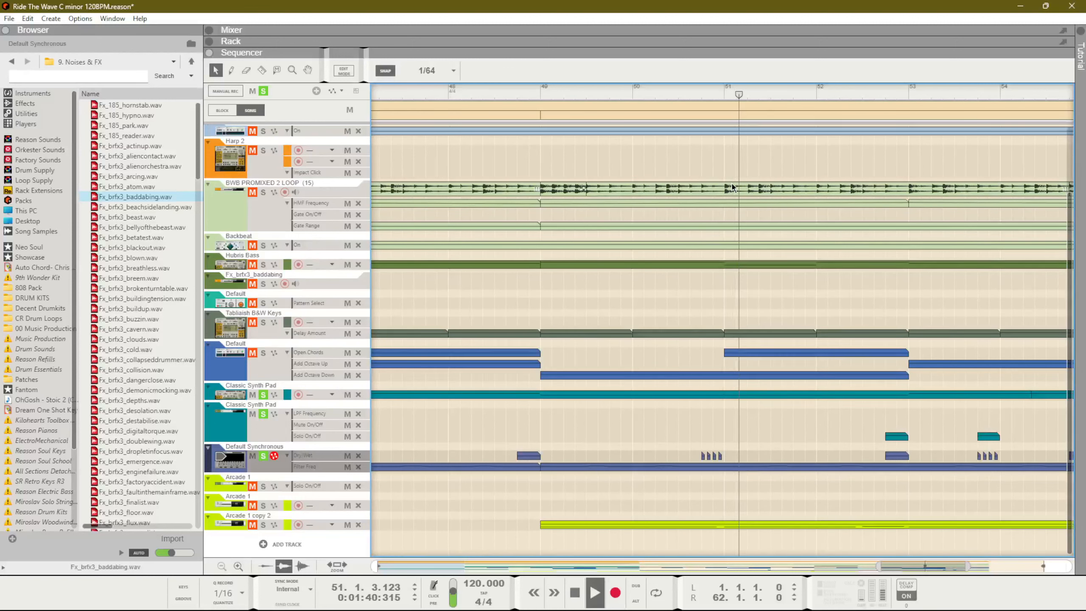
pyautogui.press('space')
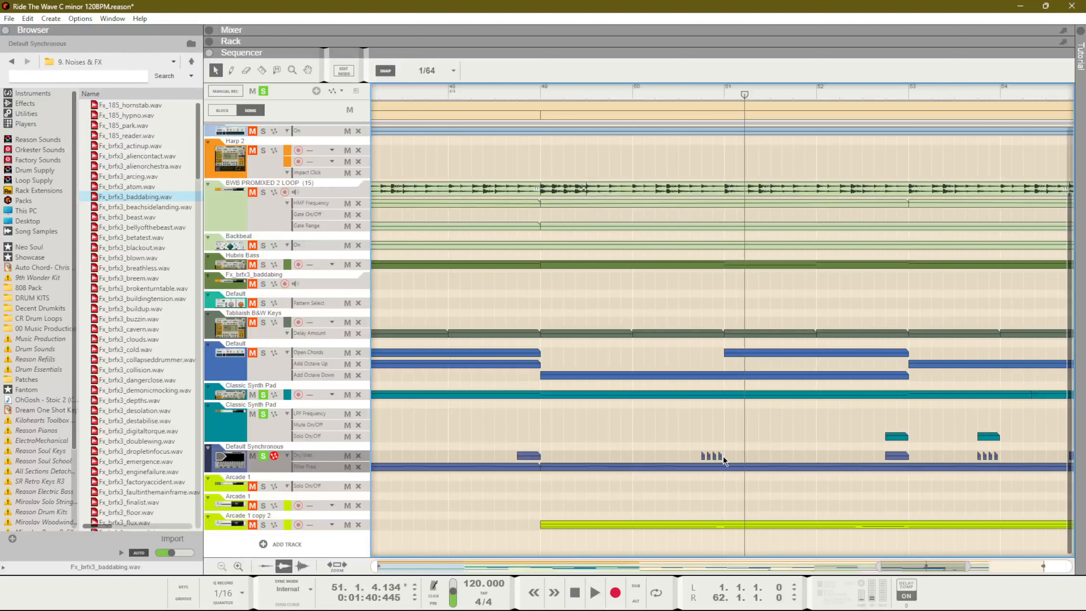
# Examine the four short Dry/Wet clips before bar 51 up close and play them from position 50.4.
pyautogui.moveTo(705, 453); pyautogui.dragTo(700, 453)
pyautogui.press('h')
pyautogui.press('h')
pyautogui.press('h')
pyautogui.press('h')
pyautogui.press('h')
pyautogui.press('h')
pyautogui.press('h')
pyautogui.press('h')
pyautogui.press('h')
pyautogui.press('h')
pyautogui.press('h')
pyautogui.press('h')
pyautogui.press('h')
pyautogui.press('h')
pyautogui.press('h')
pyautogui.press('h')
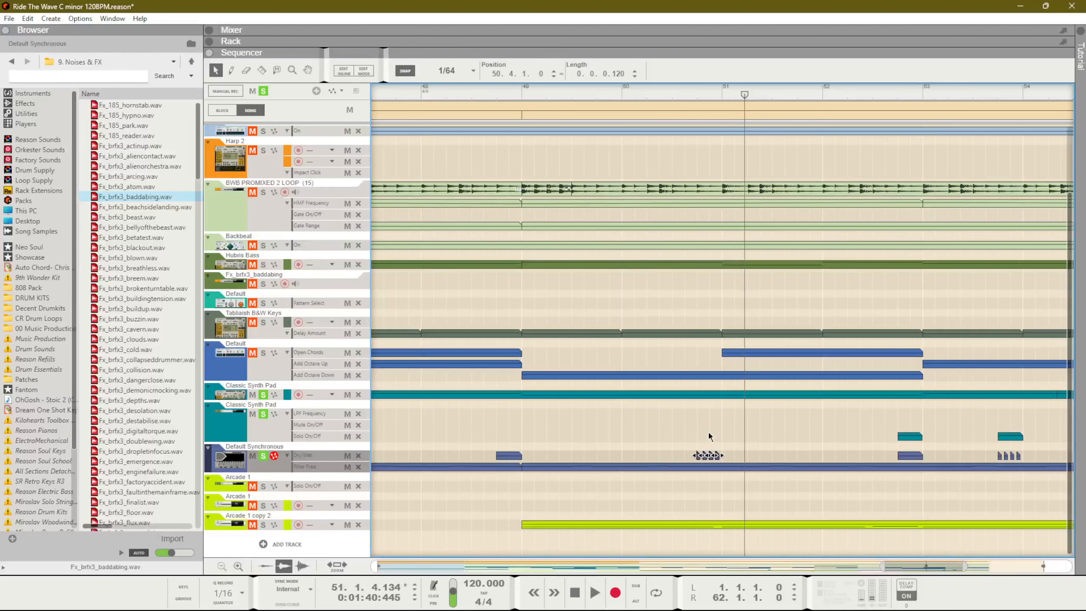
pyautogui.press('h')
pyautogui.press('h')
pyautogui.press('h')
pyautogui.click(538, 315)
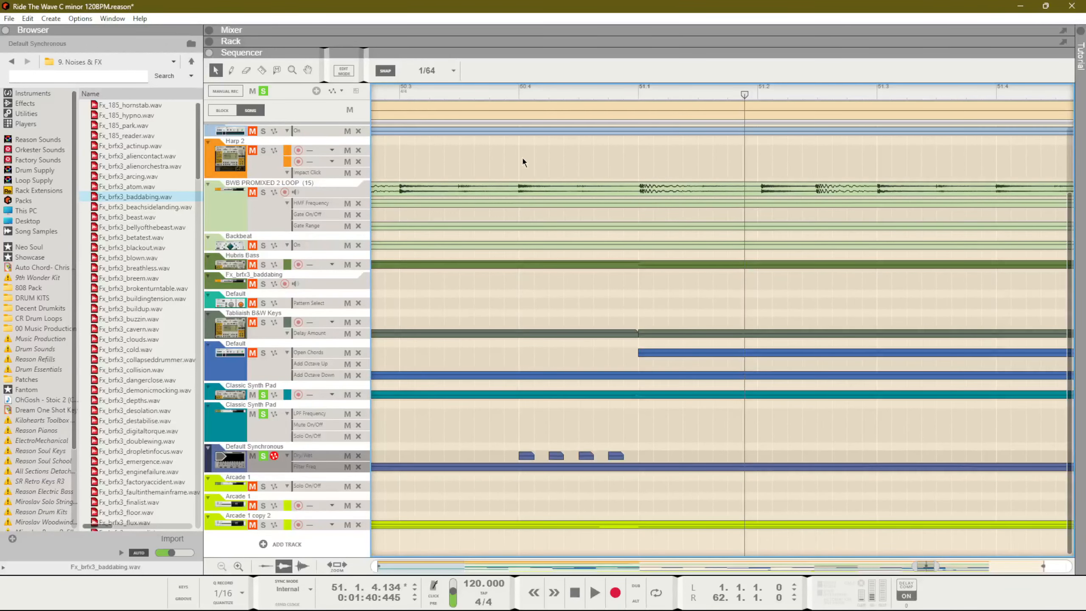
pyautogui.click(519, 93)
pyautogui.press('space')
pyautogui.press('space')
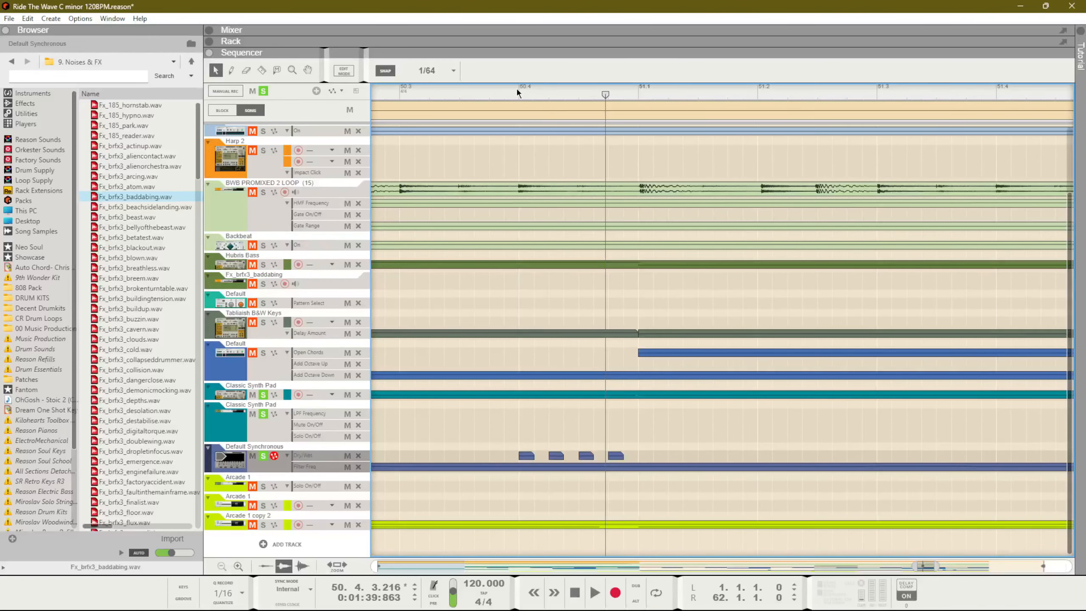
# Examine the Scales & Chords device above the Classic Synth Pad in the rack and return to the sequencer.
pyautogui.press('g')
pyautogui.press('g')
pyautogui.press('g')
pyautogui.press('g')
pyautogui.press('g')
pyautogui.press('g')
pyautogui.press('g')
pyautogui.press('g')
pyautogui.press('g')
pyautogui.press('g')
pyautogui.press('g')
pyautogui.press('g')
pyautogui.press('g')
pyautogui.press('g')
pyautogui.press('g')
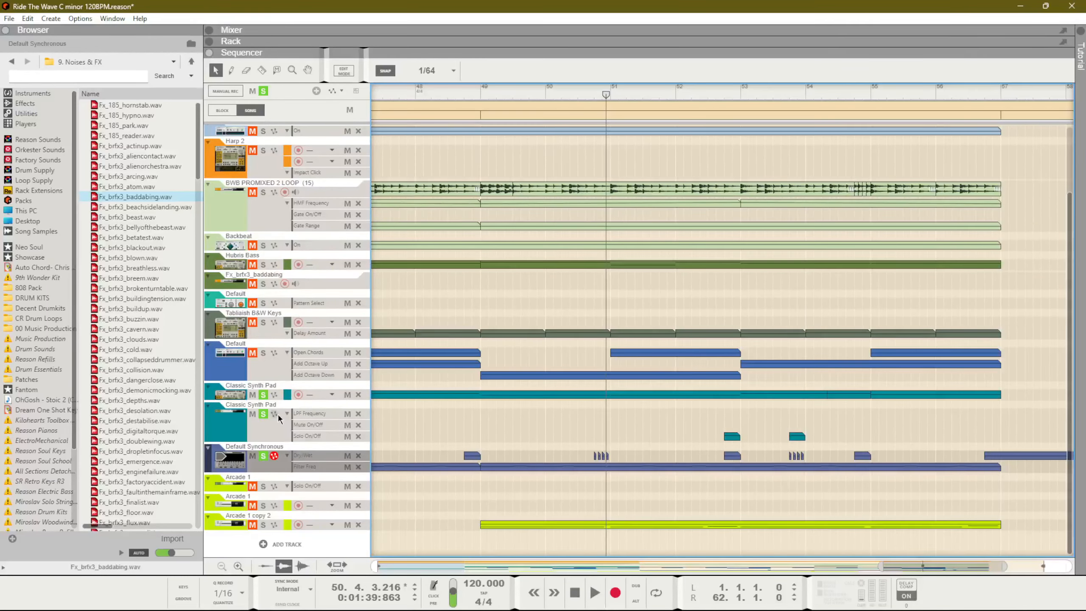
pyautogui.press('F6')
pyautogui.scroll(3, 413, 318)
pyautogui.scroll(12, 414, 321)
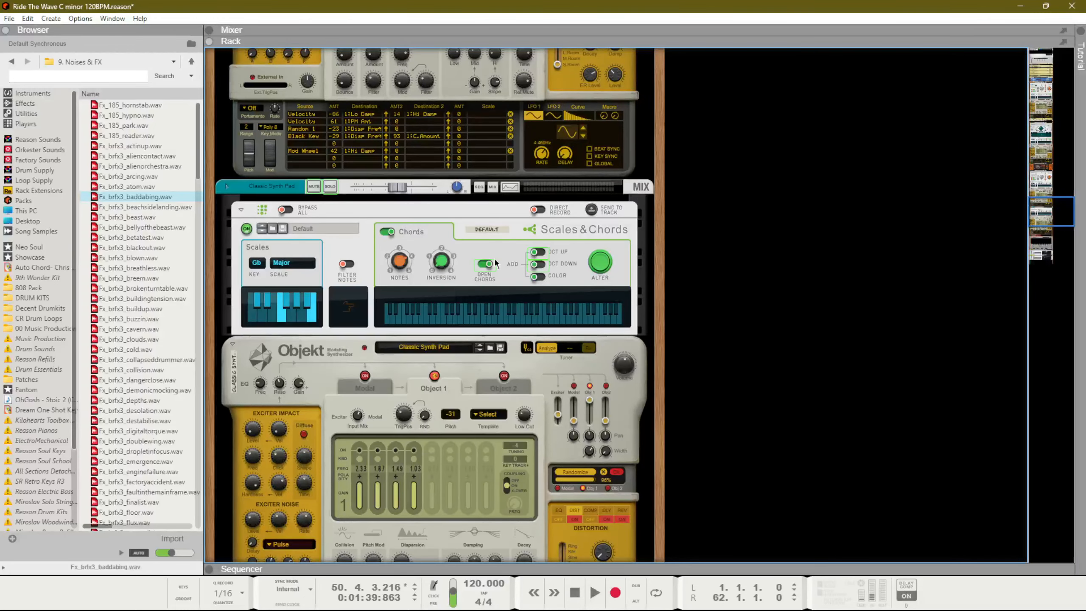
pyautogui.press('F7')
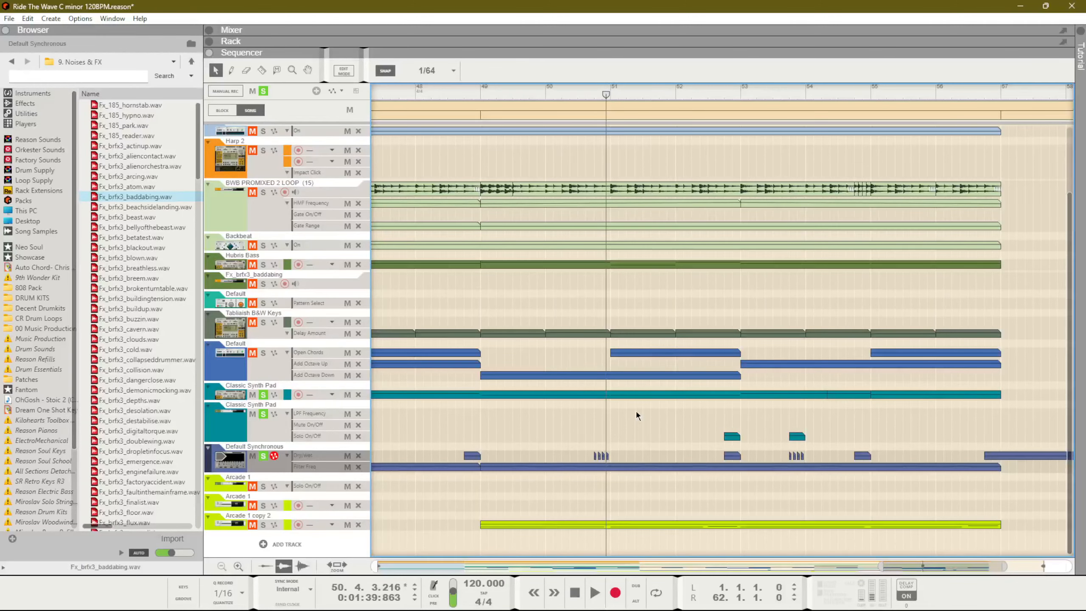
# Solo the Scales & Chords track and move the song position to bar 41.
pyautogui.press('g')
pyautogui.press('g')
pyautogui.press('g')
pyautogui.press('g')
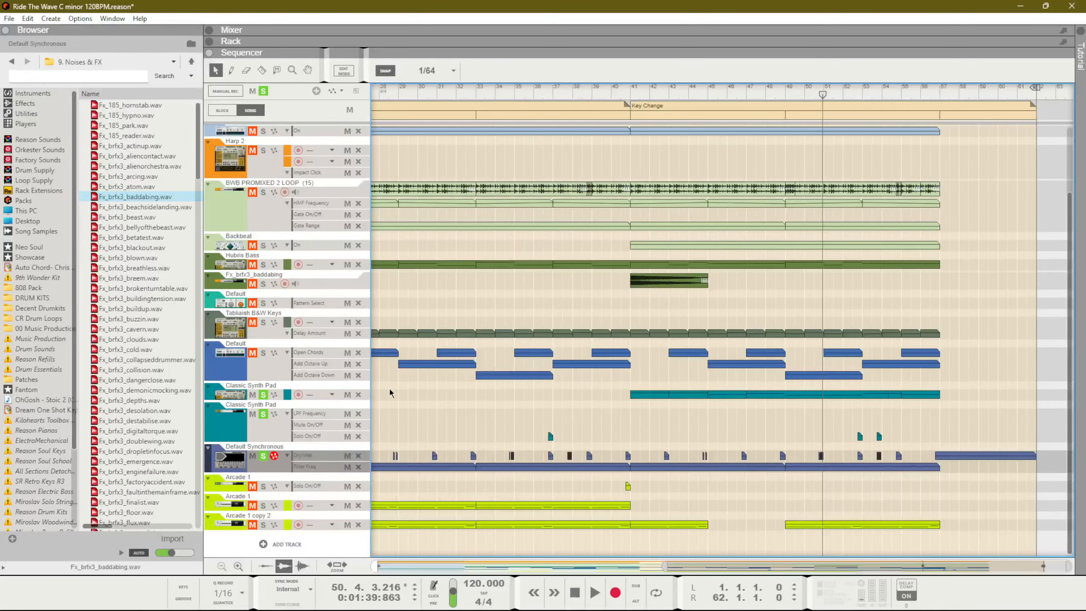
pyautogui.press('g')
pyautogui.click(264, 354)
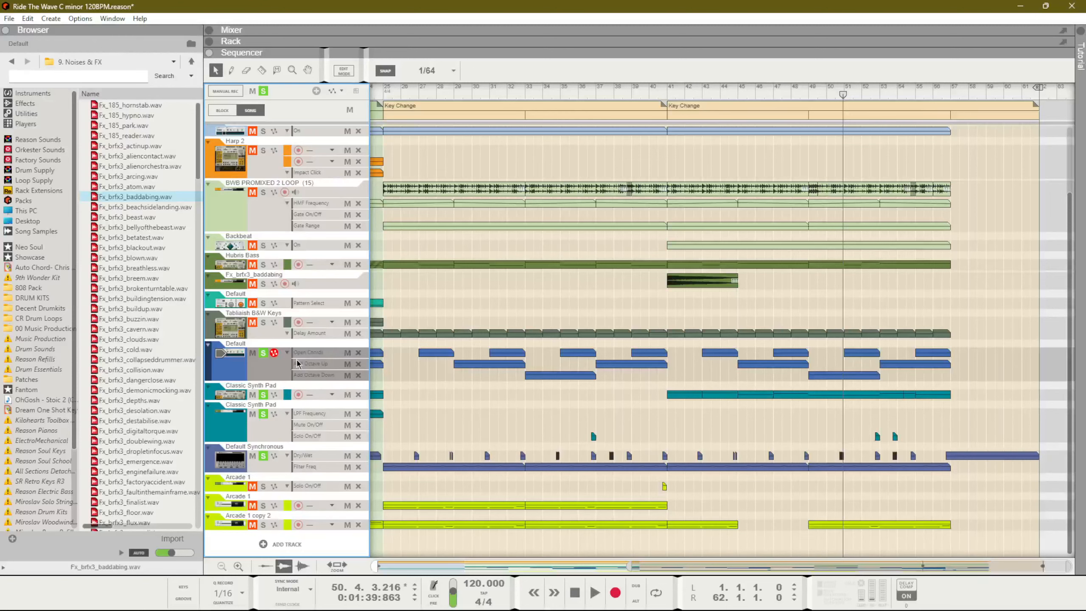
pyautogui.click(669, 93)
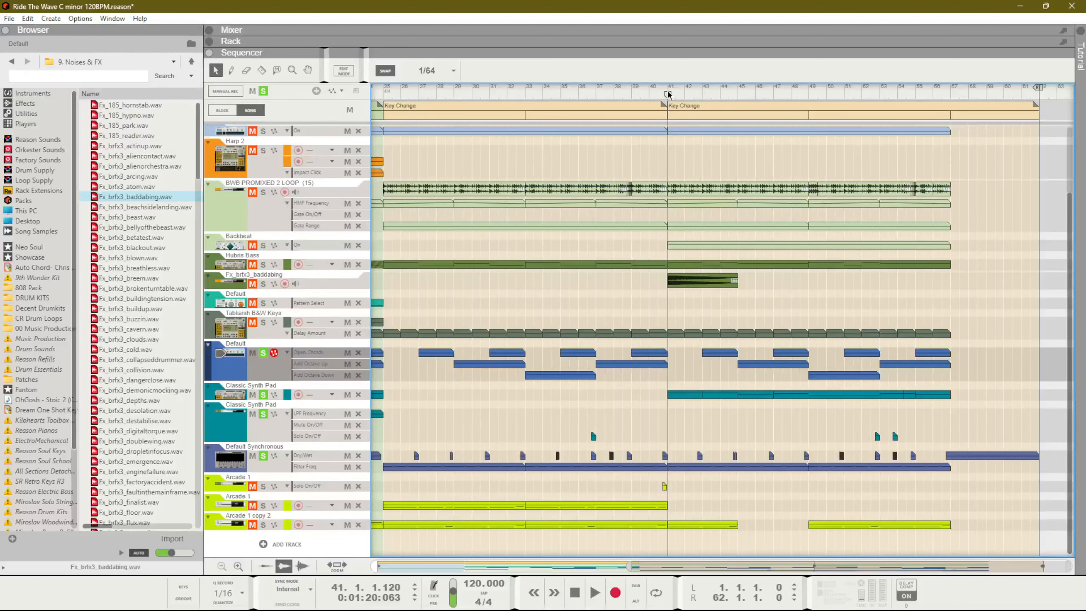
# Examine the Open Chords, Octave Up and Octave Down switches on the Scales & Chords device in the rack.
pyautogui.press('F6')
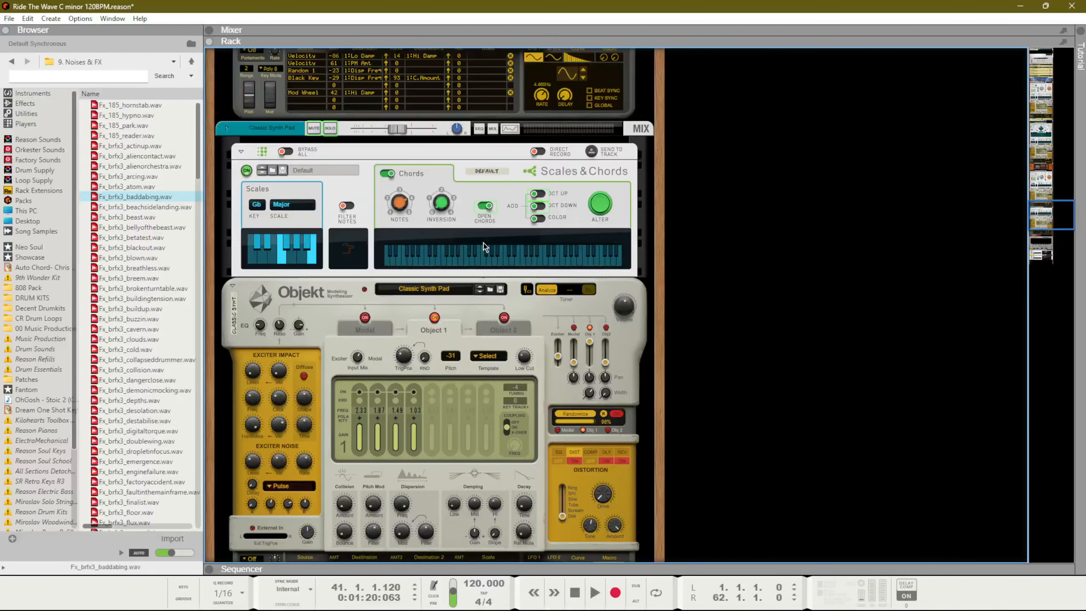
pyautogui.scroll(1, 497, 240)
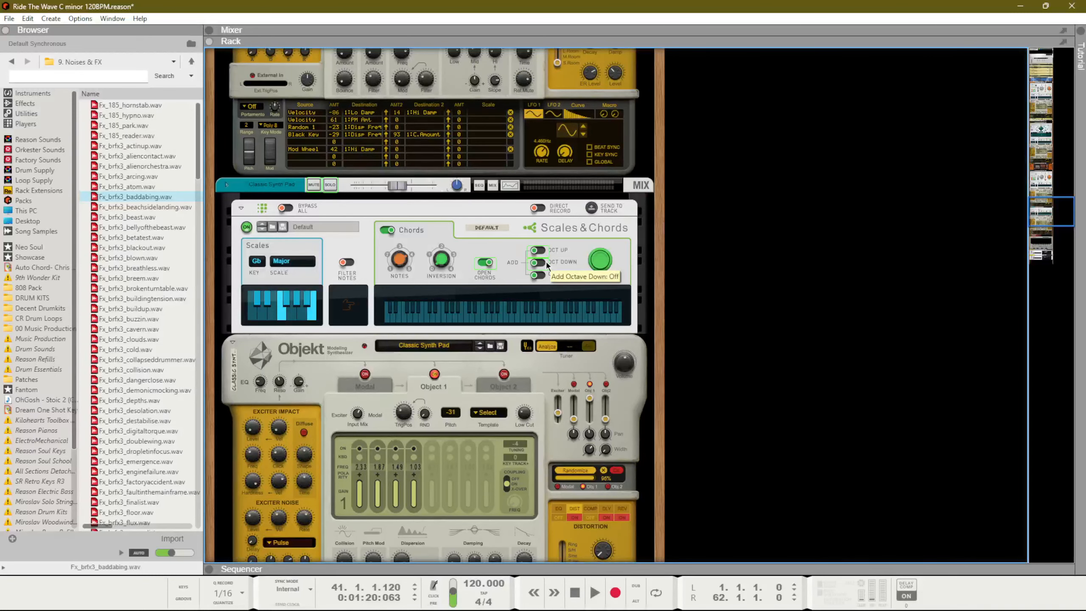
pyautogui.press('F7')
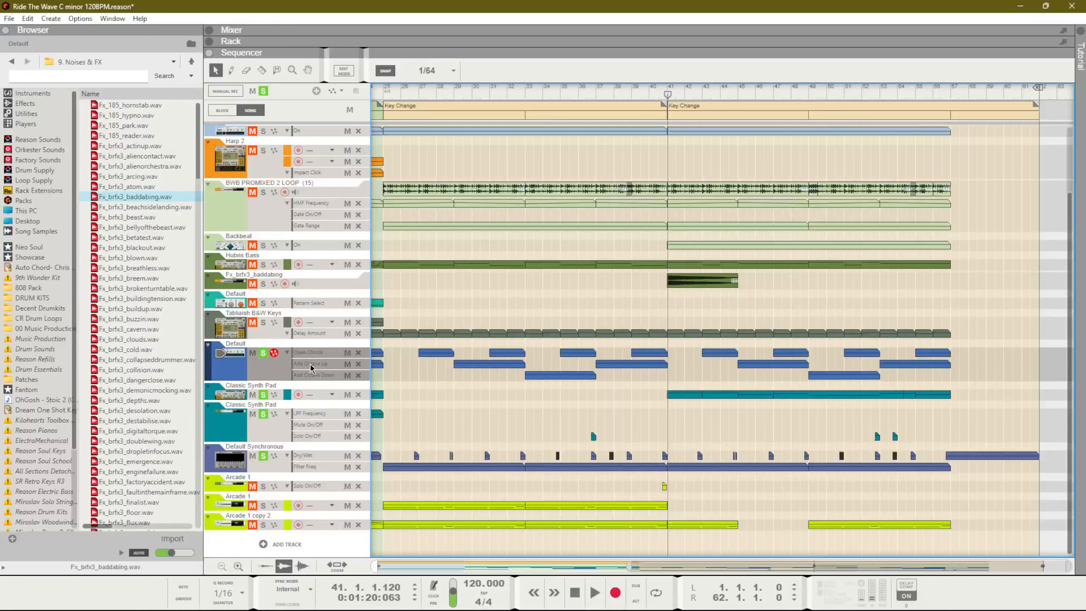
# Set the snap value to Bar and play the song from bar 41.
pyautogui.click(432, 71)
pyautogui.click(435, 95)
pyautogui.moveTo(668, 94)
pyautogui.mouseDown()
pyautogui.moveTo(685, 95)
pyautogui.moveTo(653, 95)
pyautogui.moveTo(663, 96)
pyautogui.mouseUp()
pyautogui.press('space')
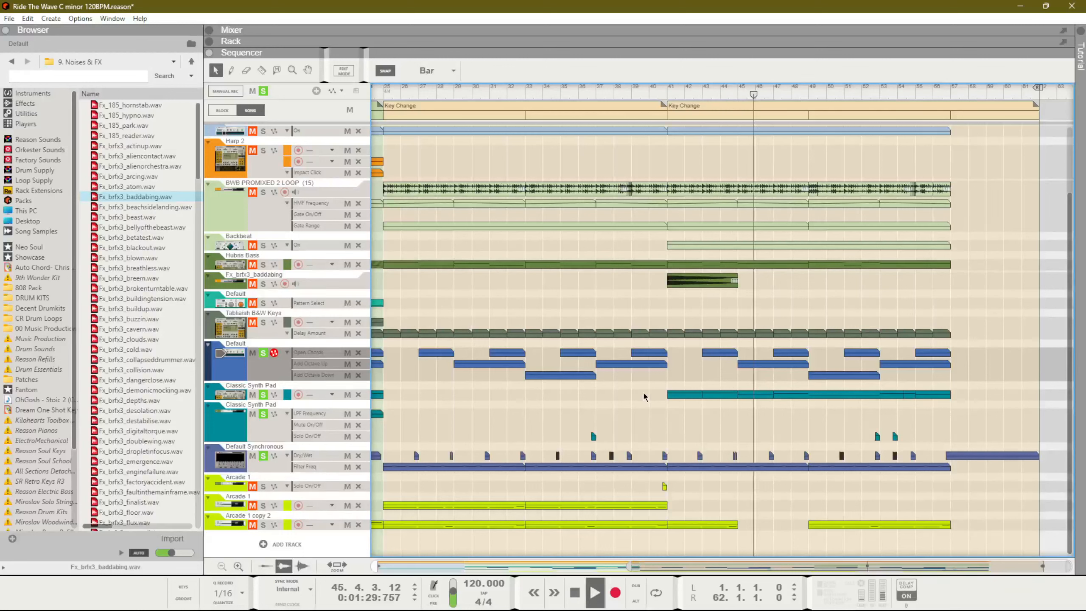
# Open the bar 41 Filter Freq. clip for inline editing, and examine the Synchronous device with playback returned to the song start.
pyautogui.click(795, 467)
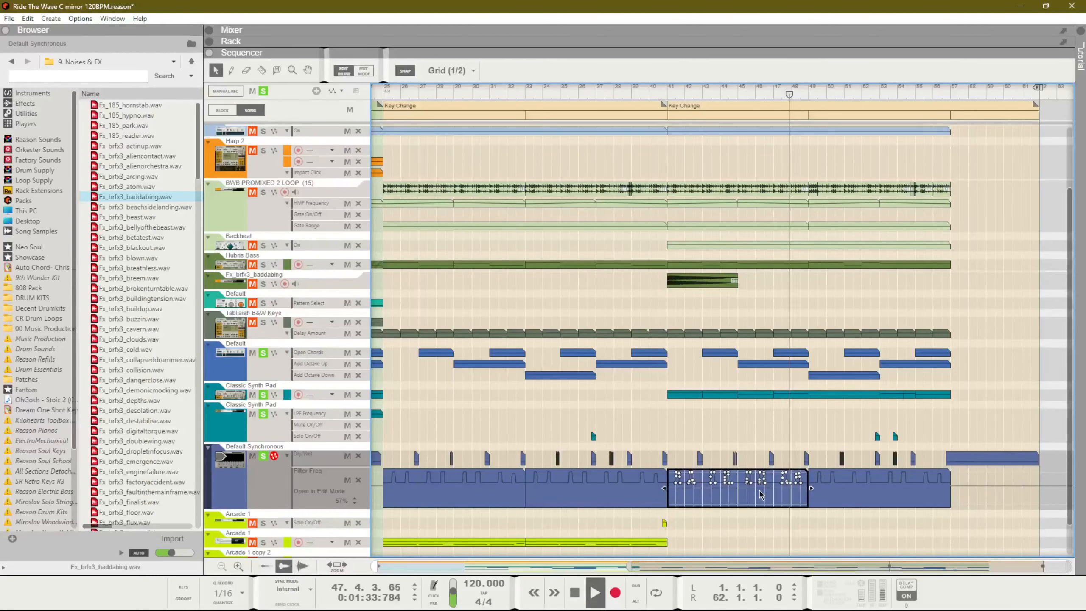
pyautogui.press('F6')
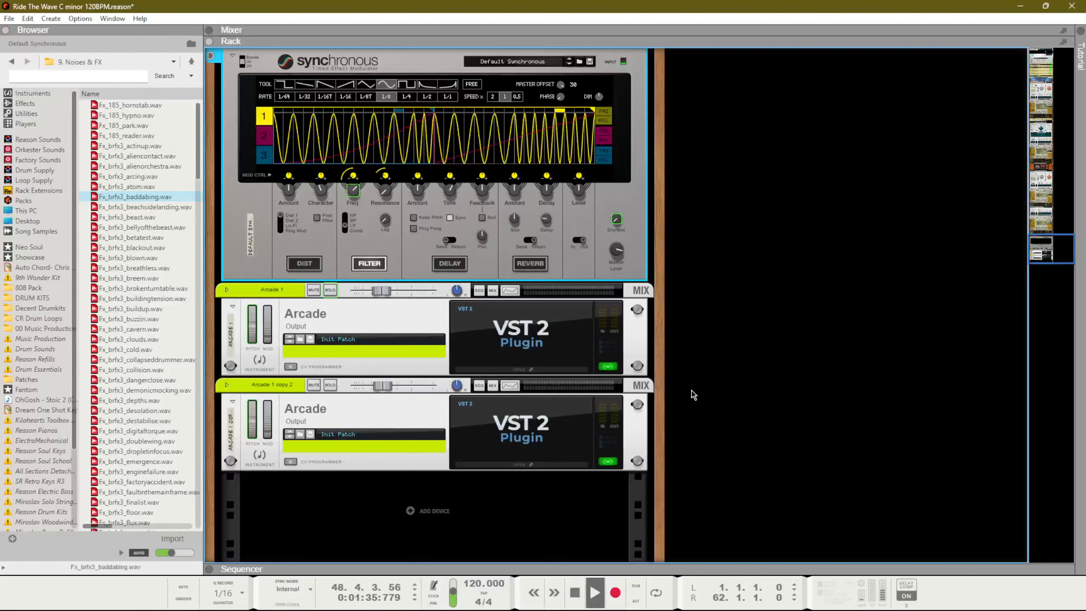
pyautogui.press('space')
pyautogui.press('KP_0')
pyautogui.press('KP_0')
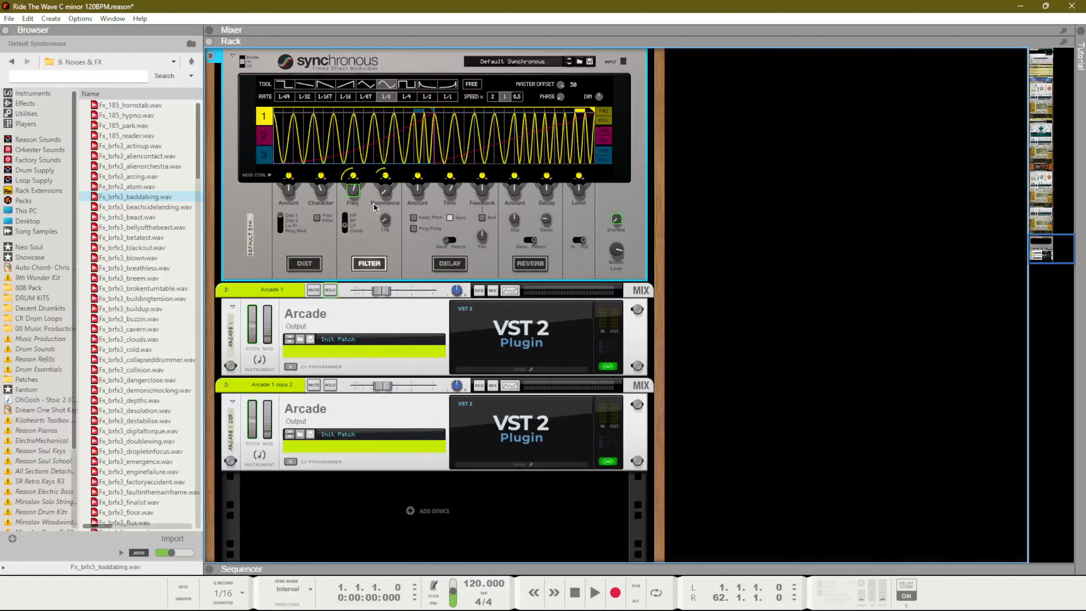
pyautogui.scroll(1, 356, 153)
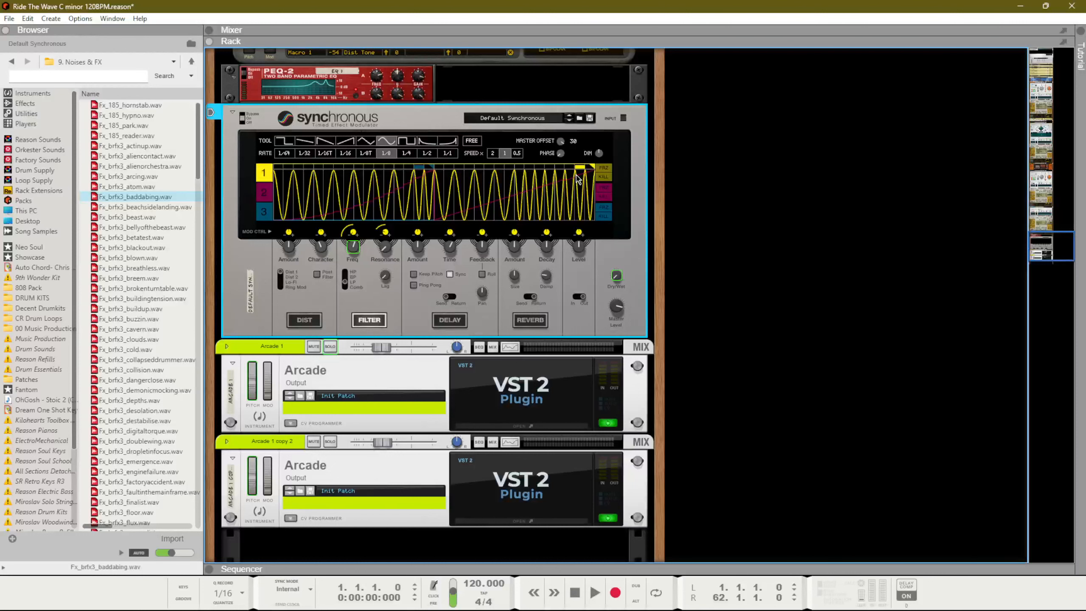
# Play the Key Change section from bar 25 to hear the Synchronous filter modulation.
pyautogui.press('F7')
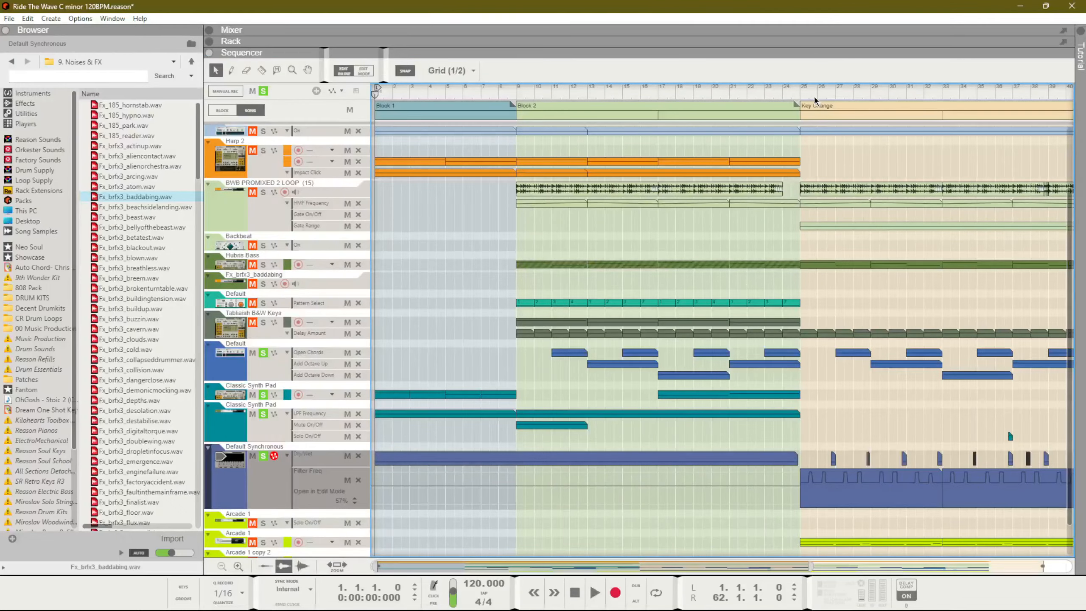
pyautogui.click(799, 93)
pyautogui.press('F6')
pyautogui.press('space')
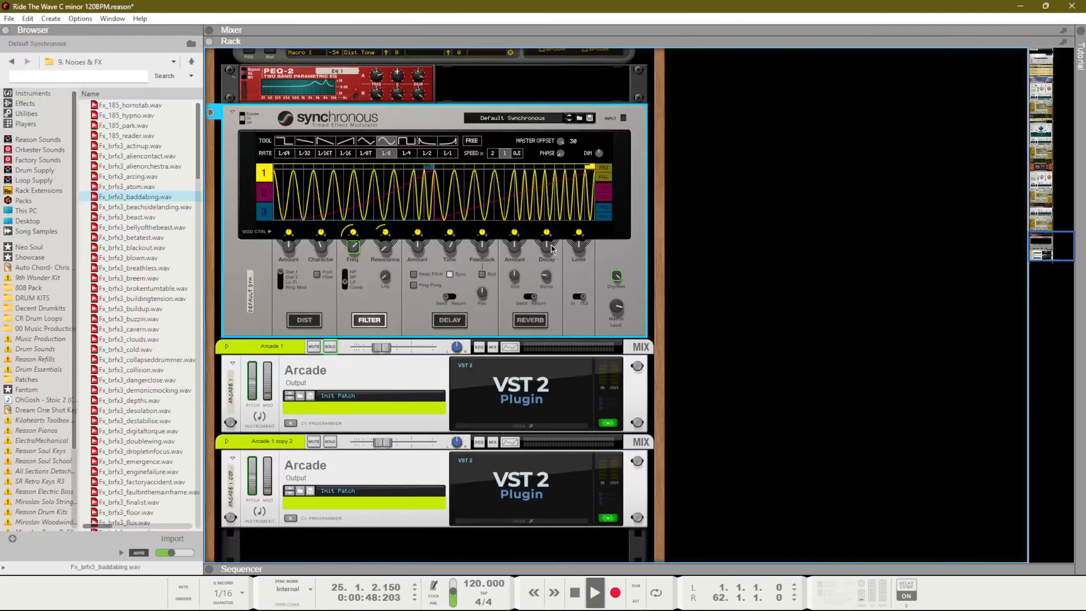
pyautogui.press('F7')
pyautogui.press('space')
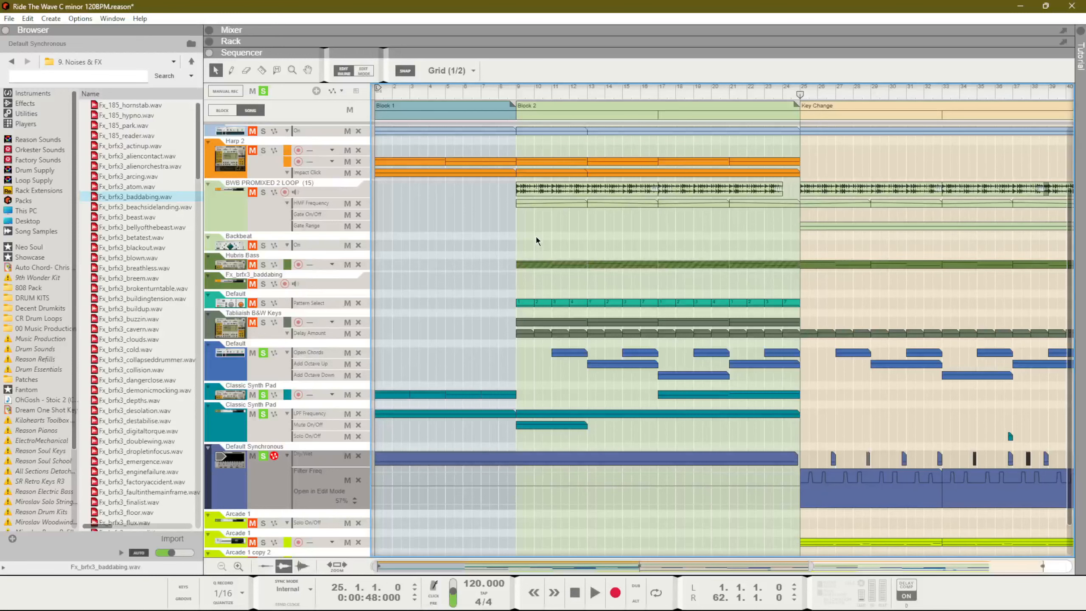
pyautogui.press('space')
pyautogui.scroll(-3, 809, 346)
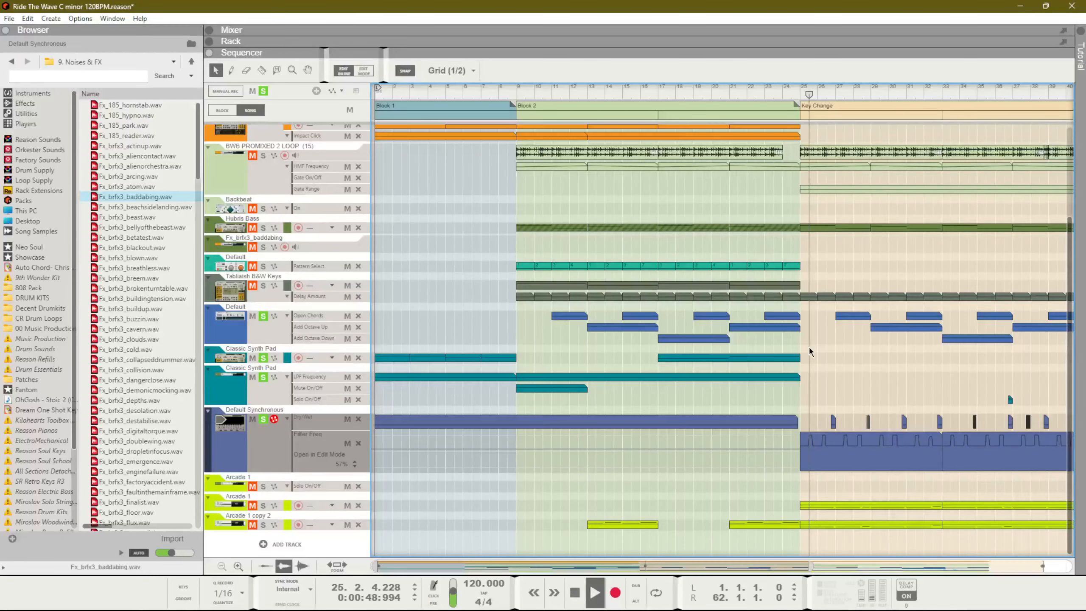
pyautogui.scroll(-3, 849, 334)
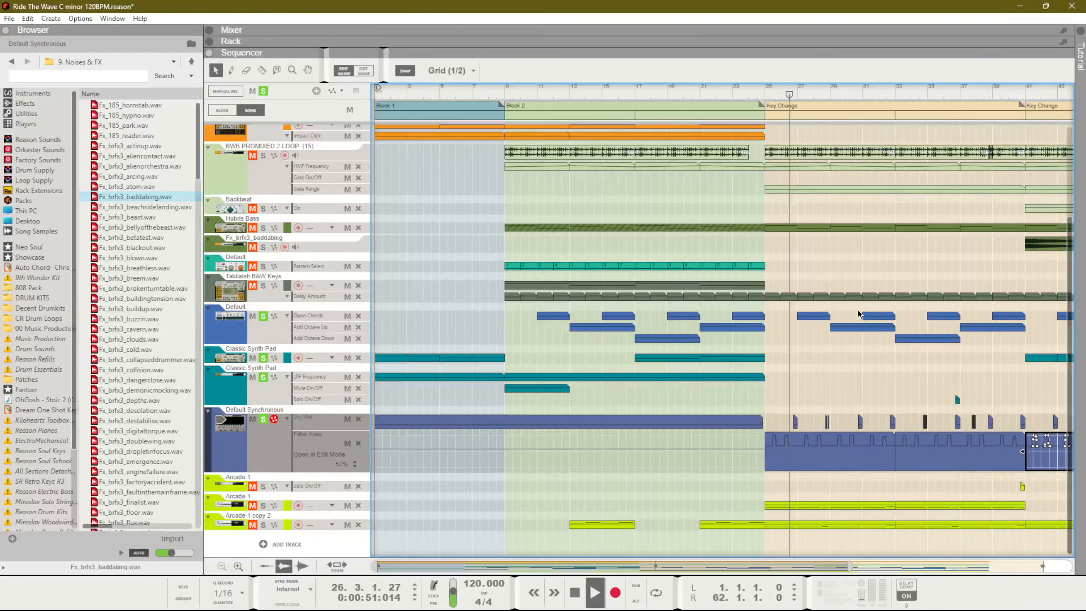
pyautogui.press('space')
# Play the second Key Change section from bar 41 while viewing the Synchronous device, and stop in bar 45.
pyautogui.click(927, 94)
pyautogui.press('space')
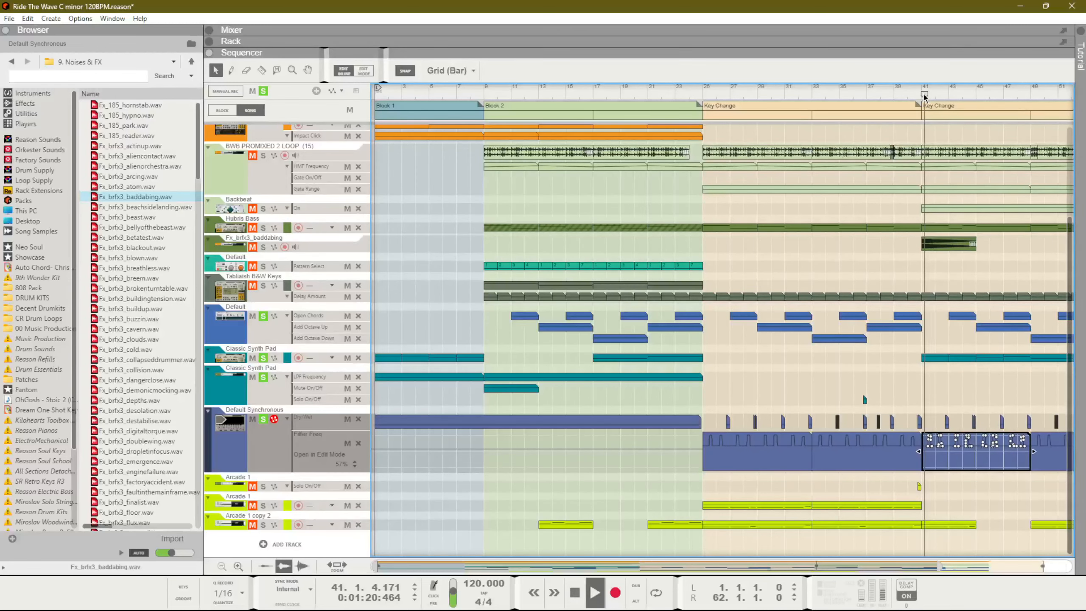
pyautogui.press('F6')
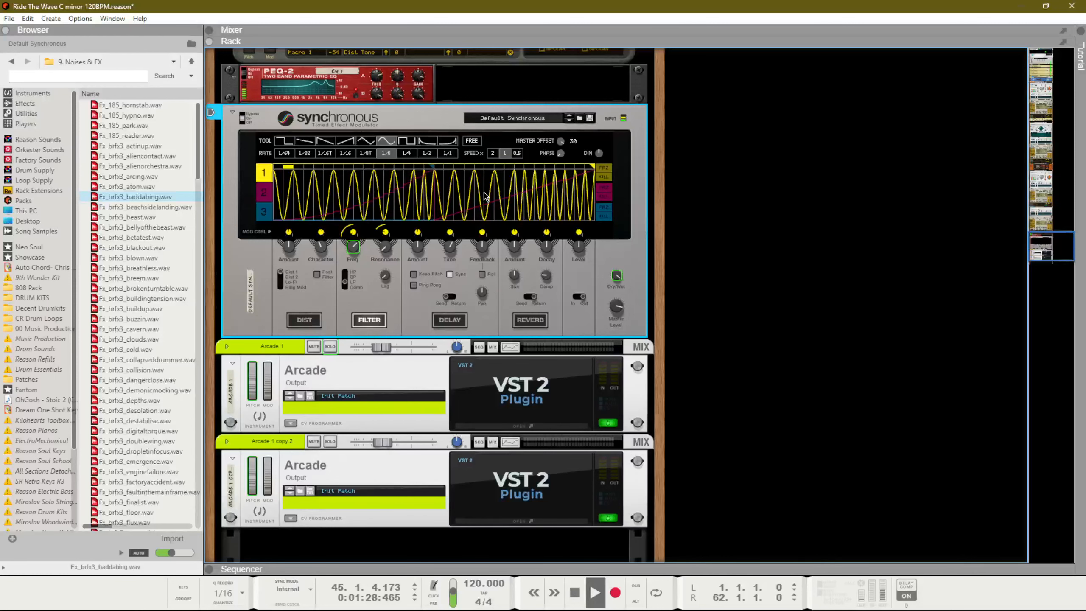
pyautogui.press('space')
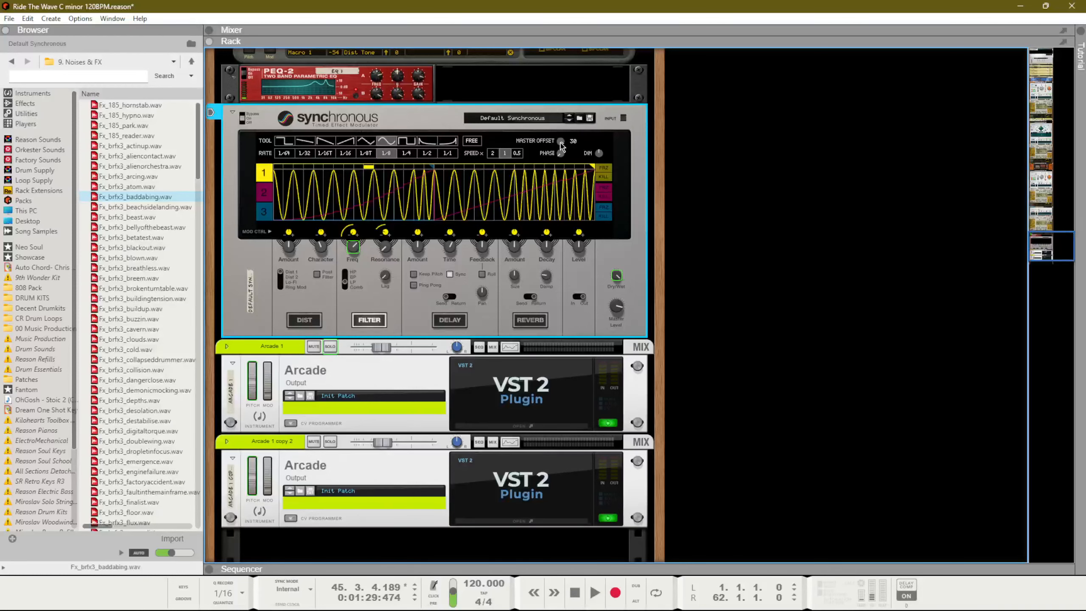
# Set the Synchronous Master Offset to 0 and play from bar 41 to hear the difference, returning to the rack.
pyautogui.moveTo(562, 144); pyautogui.dragTo(560, 209)
pyautogui.press('F7')
pyautogui.click(922, 95)
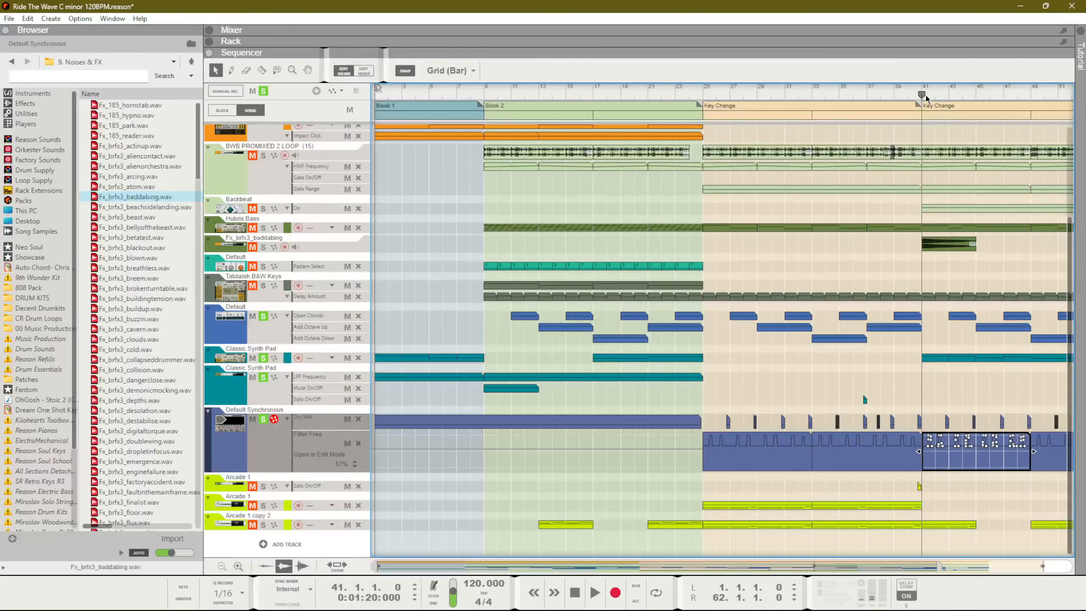
pyautogui.press('space')
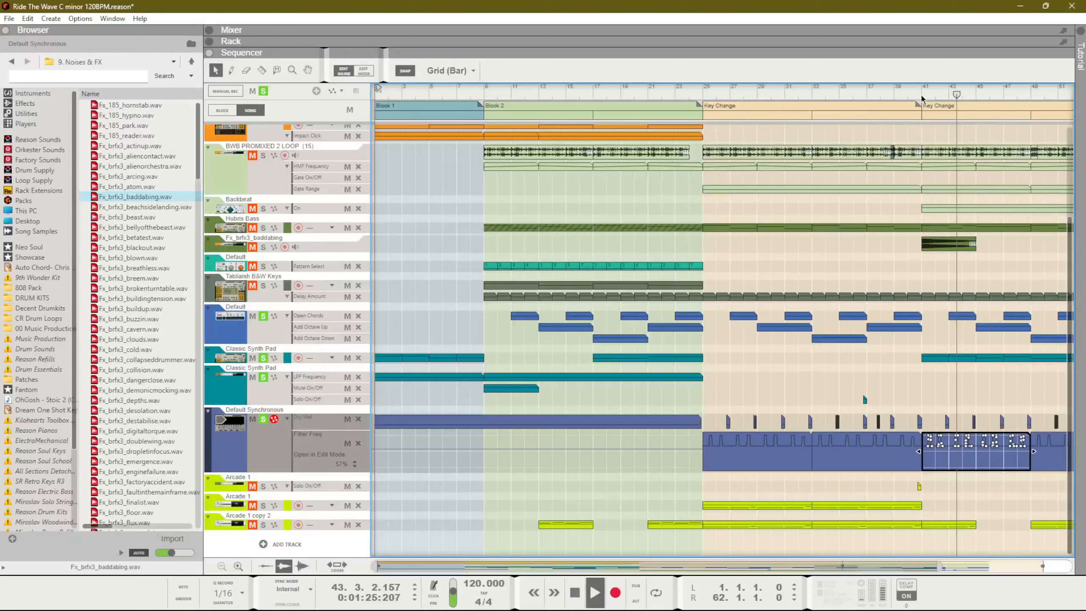
pyautogui.press('space')
pyautogui.press('F6')
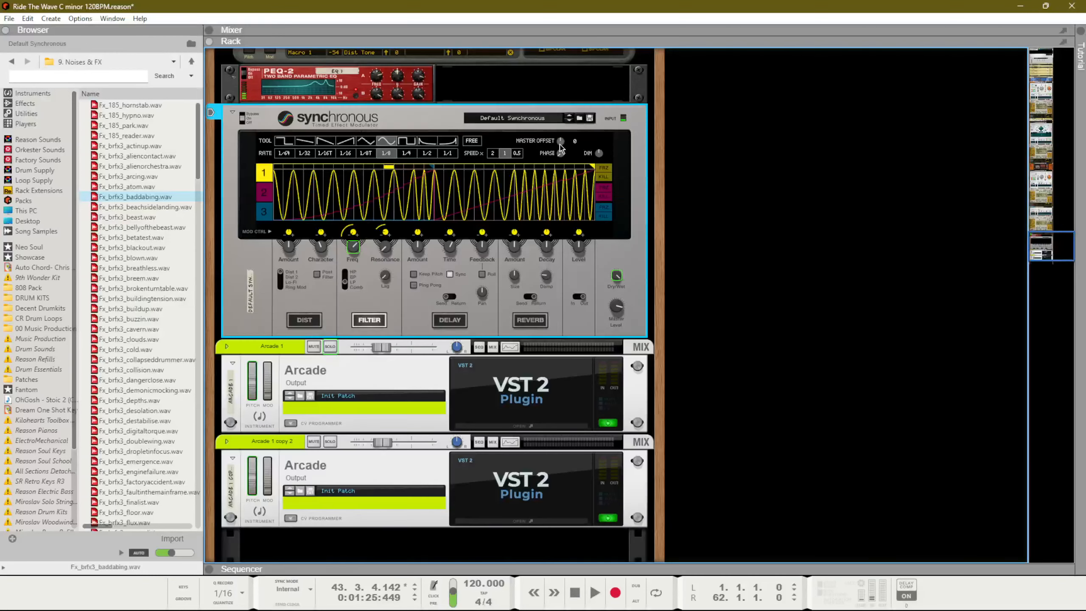
# Set the Synchronous Master Offset to 30, and clear all track solos in the sequencer.
pyautogui.moveTo(558, 142); pyautogui.dragTo(545, 70)
pyautogui.press('F7')
pyautogui.click(733, 392)
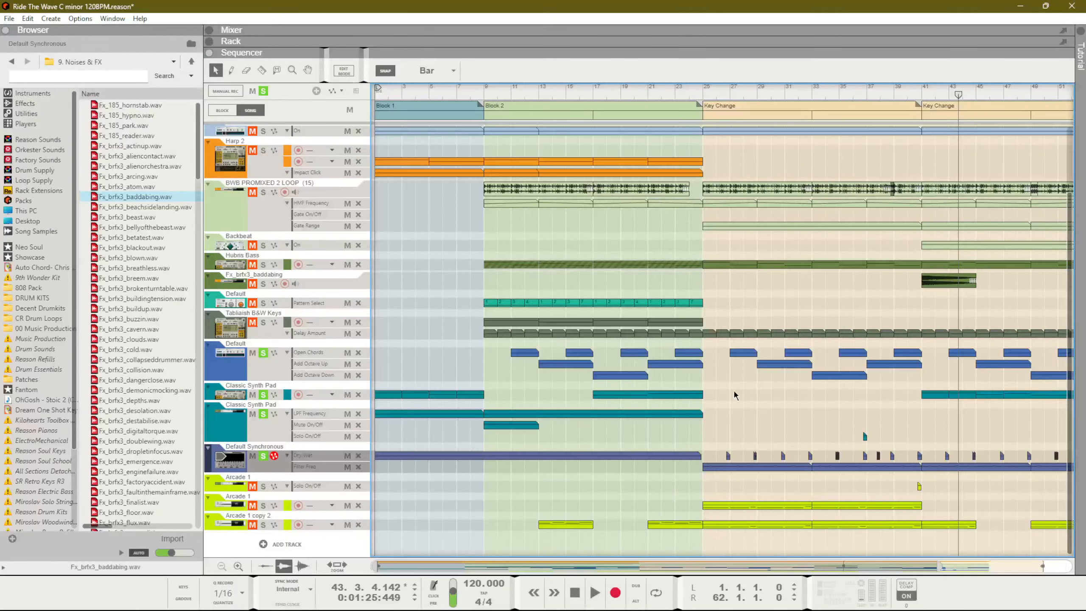
pyautogui.scroll(-8, 718, 371)
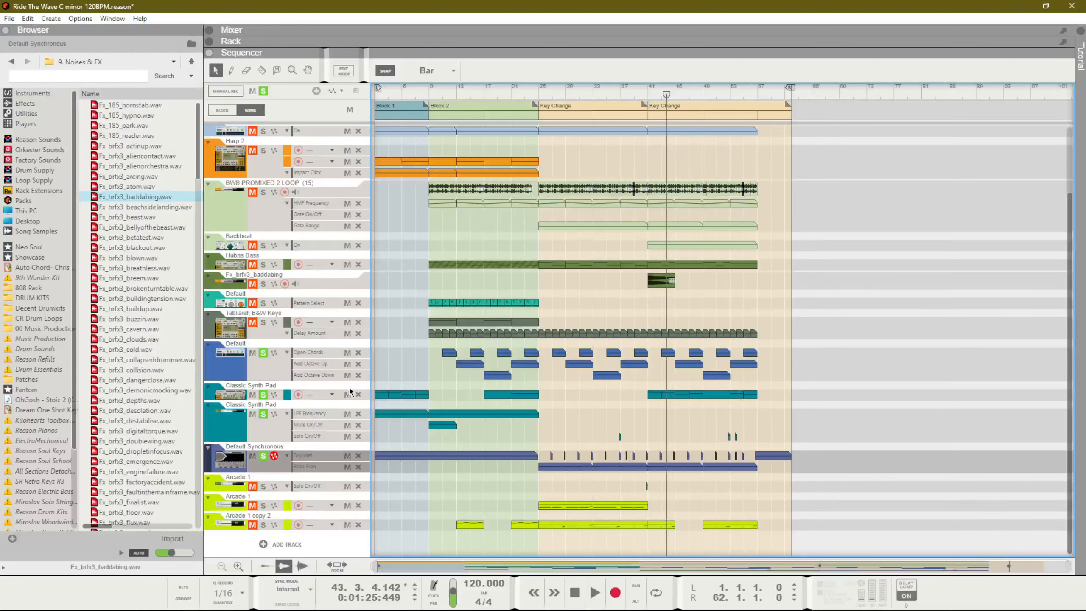
pyautogui.click(264, 91)
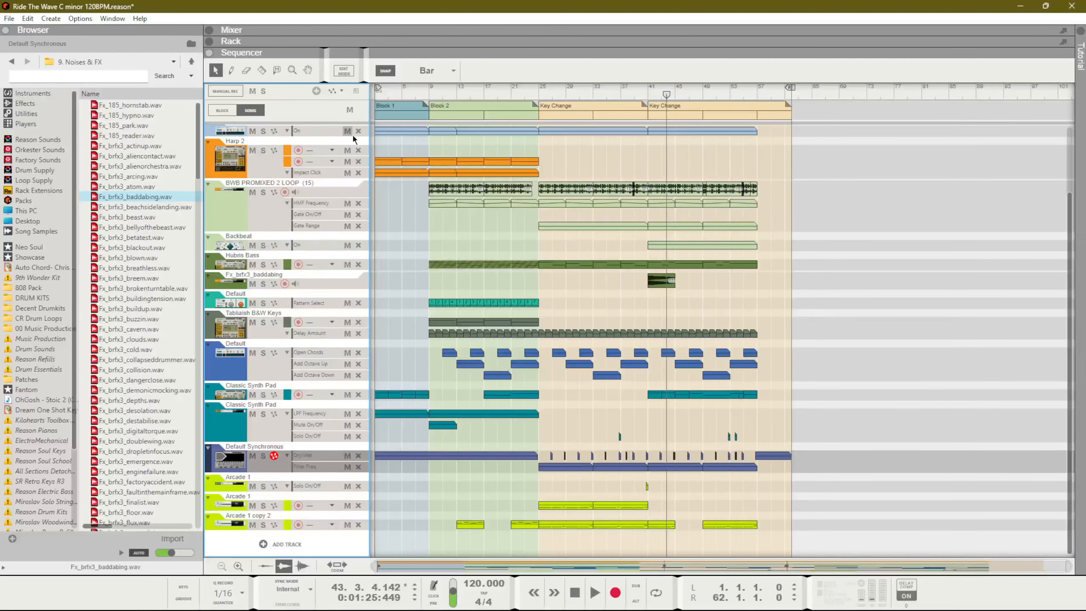
pyautogui.scroll(3, 394, 328)
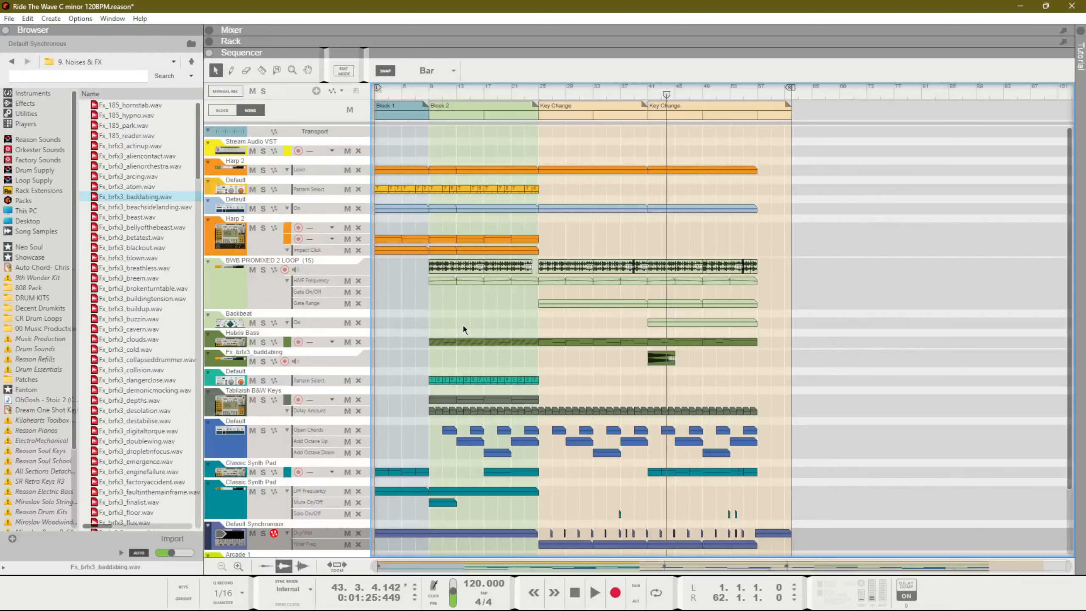
# Return the song position to bar 41, and view the Bassline Generator on the Hubris Bass in the rack.
pyautogui.press('space')
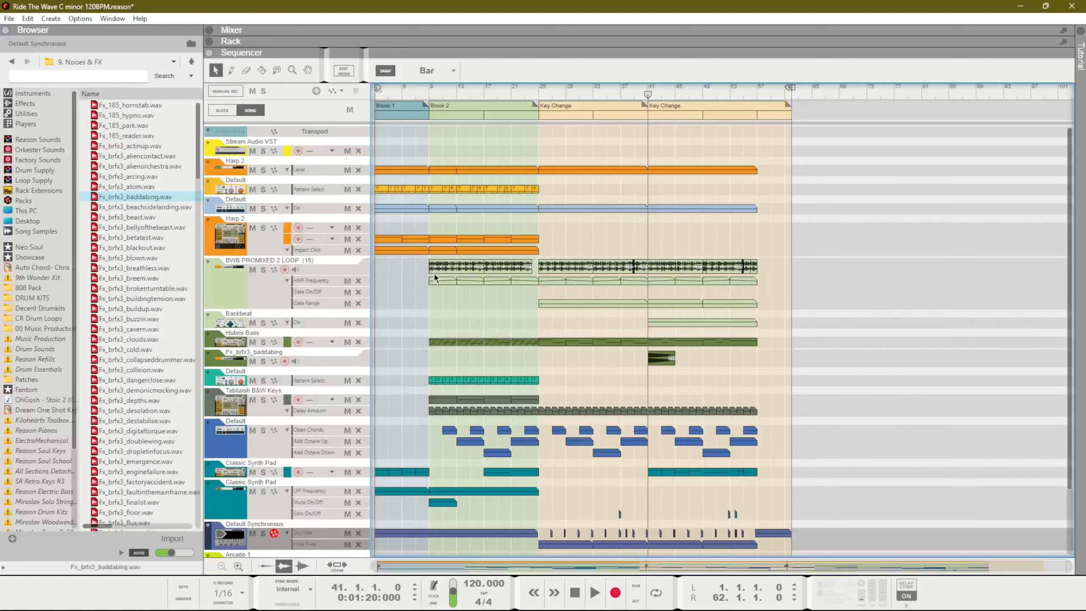
pyautogui.press('F6')
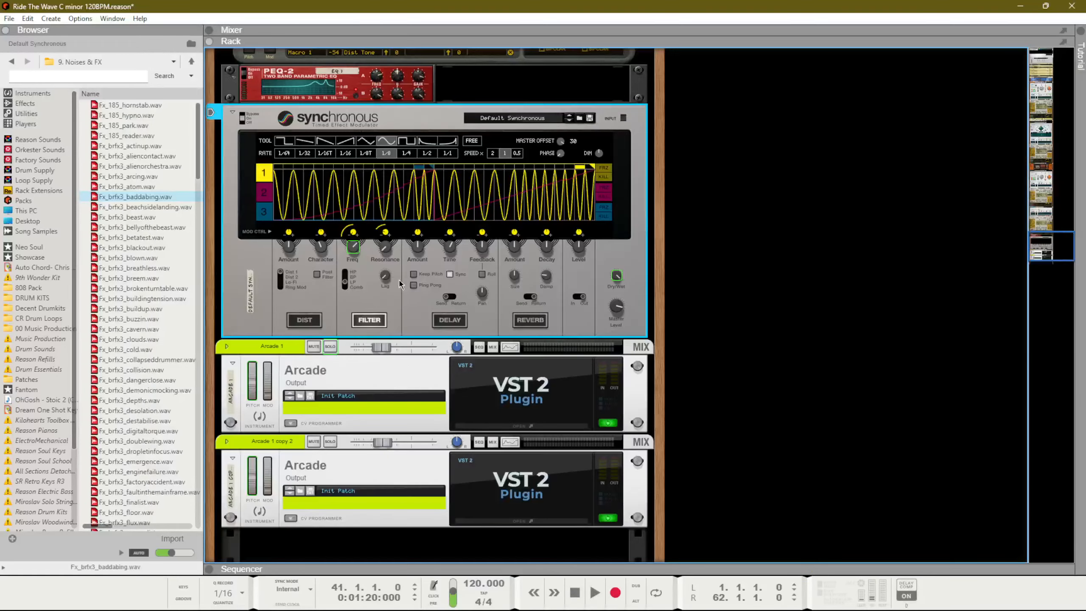
pyautogui.moveTo(1040, 241); pyautogui.dragTo(1031, 142)
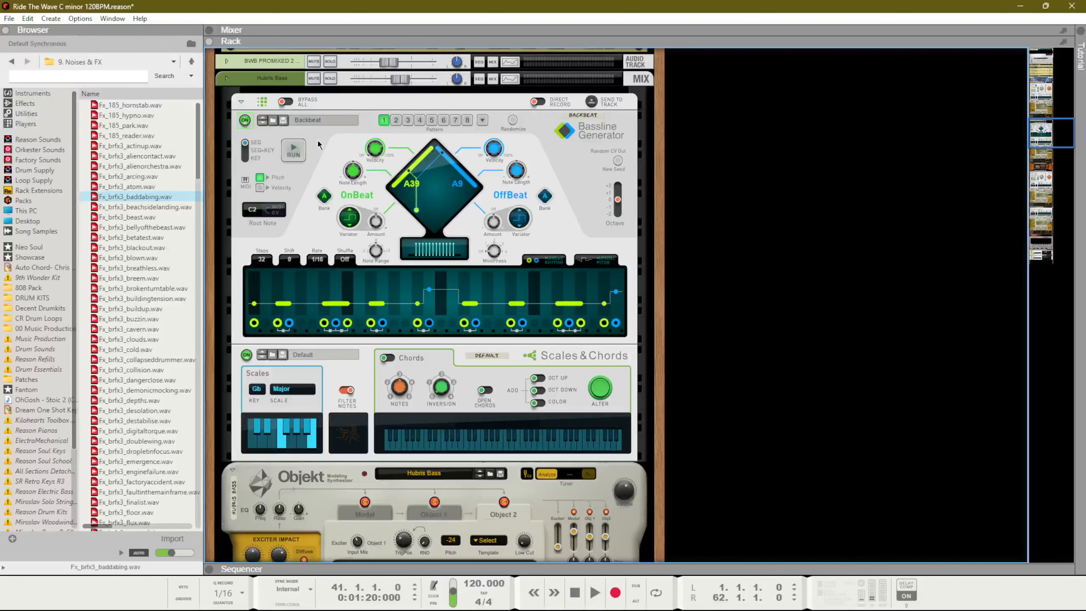
pyautogui.press('F7')
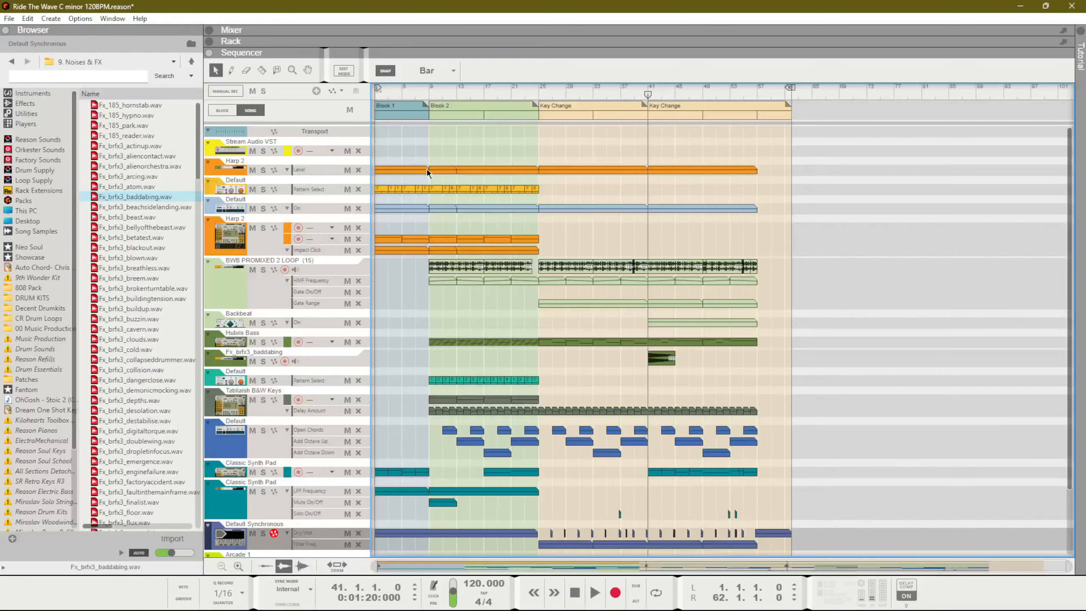
# Move the song position to bar 25, record-enable the Hubris Bass track, and view its Objekt device in the rack.
pyautogui.click(543, 95)
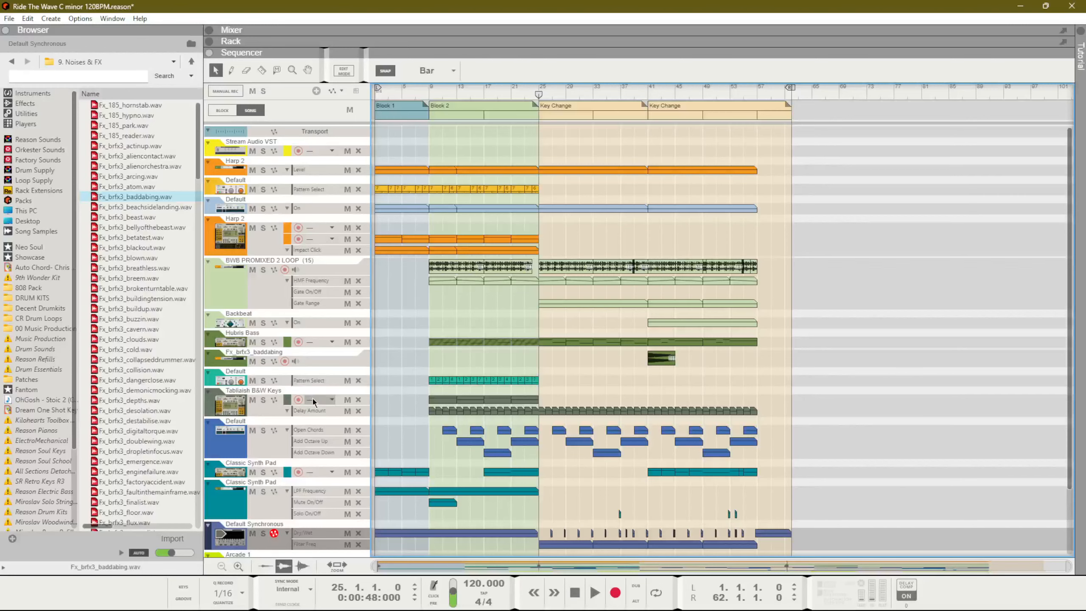
pyautogui.scroll(-3, 275, 356)
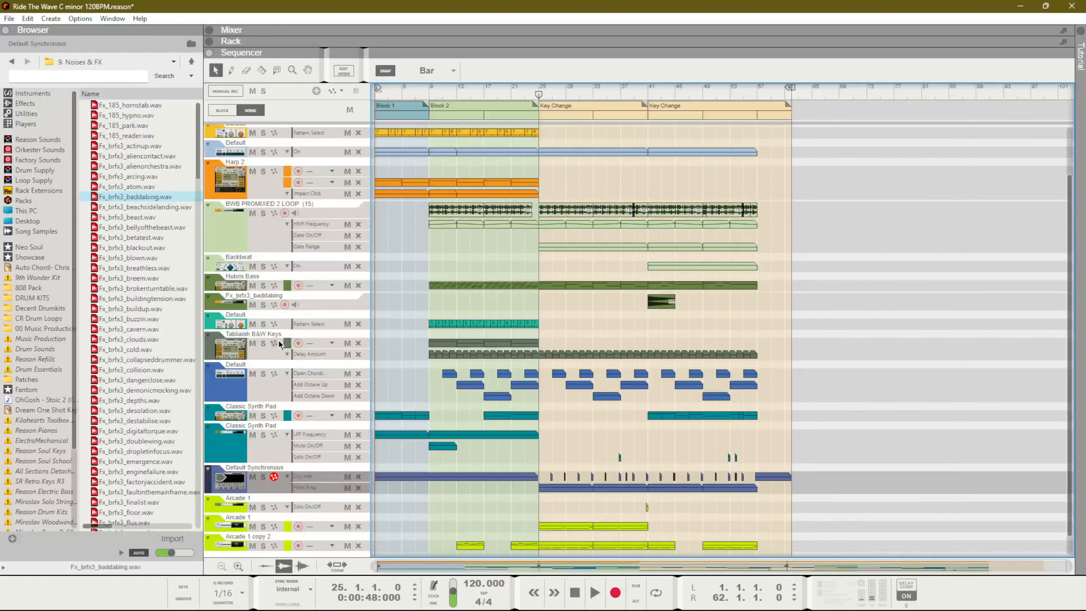
pyautogui.click(299, 286)
pyautogui.press('F6')
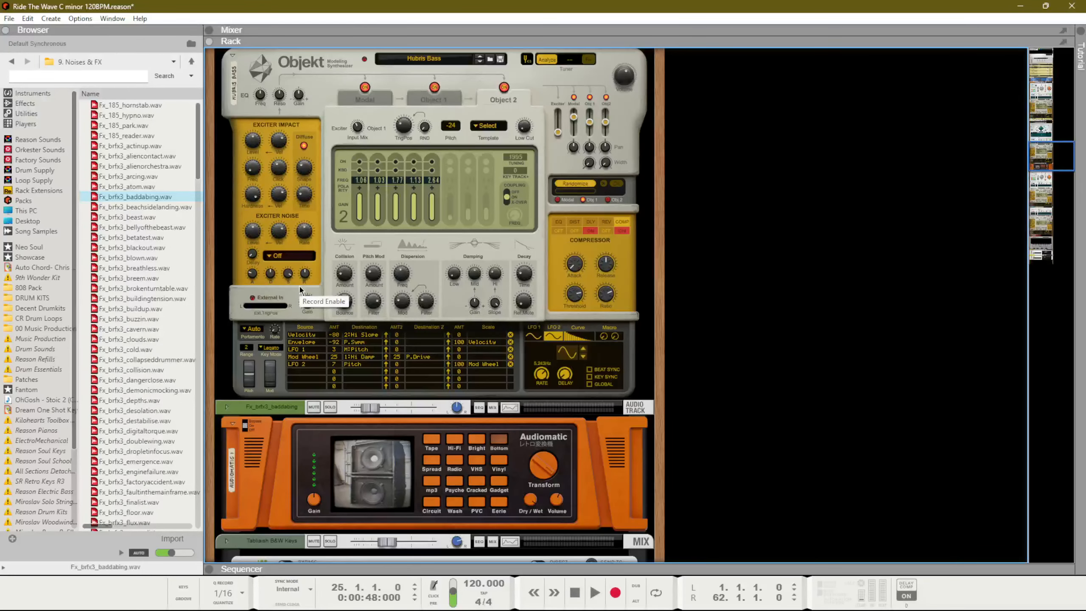
pyautogui.press('F7')
pyautogui.press('F6')
pyautogui.press('F7')
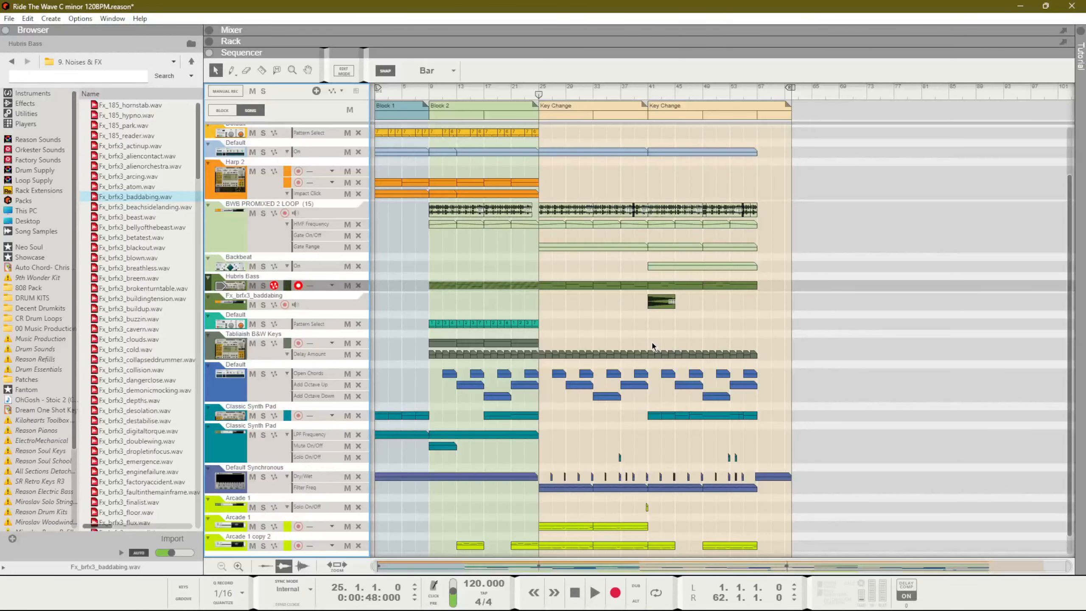
# Select the Hubris Bass clip at bar 25, and solo the Hubris Bass and Backbeat tracks with the song position at bar 41.
pyautogui.doubleClick(558, 286)
pyautogui.hotkey('ctrl', 'e')
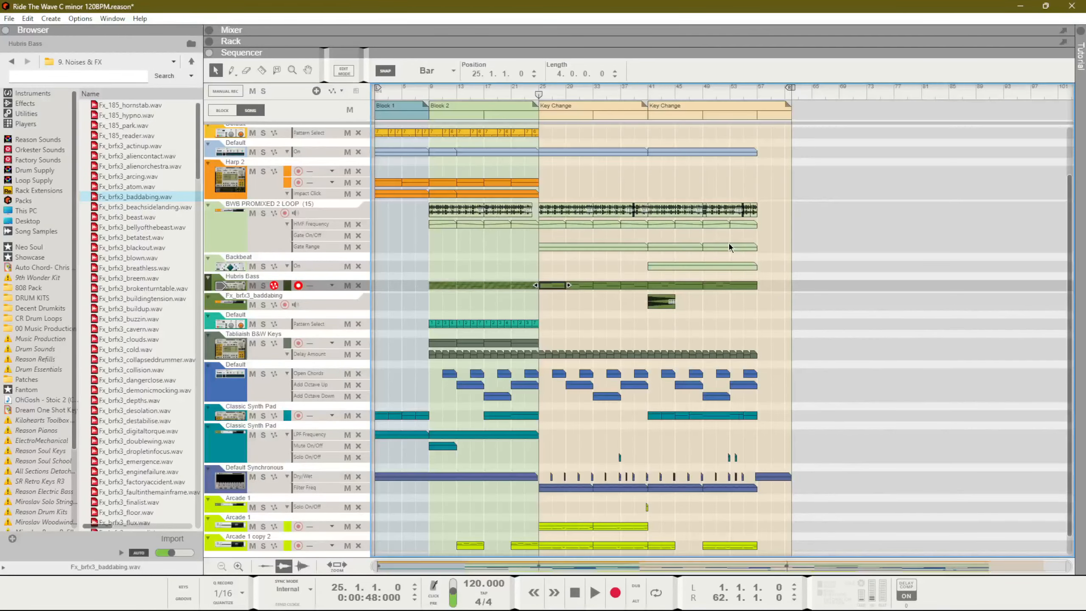
pyautogui.click(649, 93)
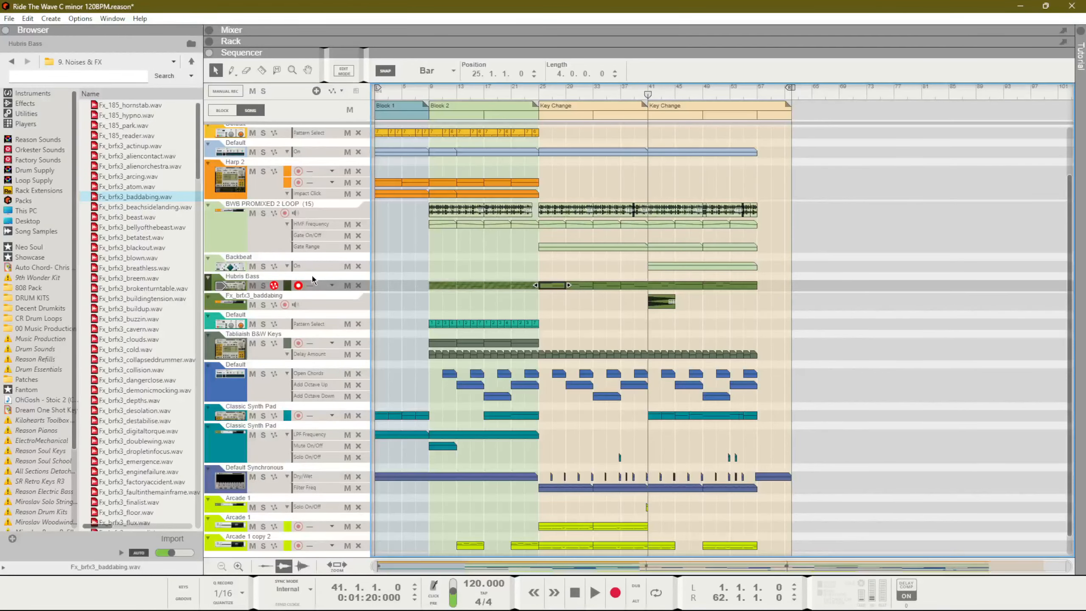
pyautogui.click(263, 286)
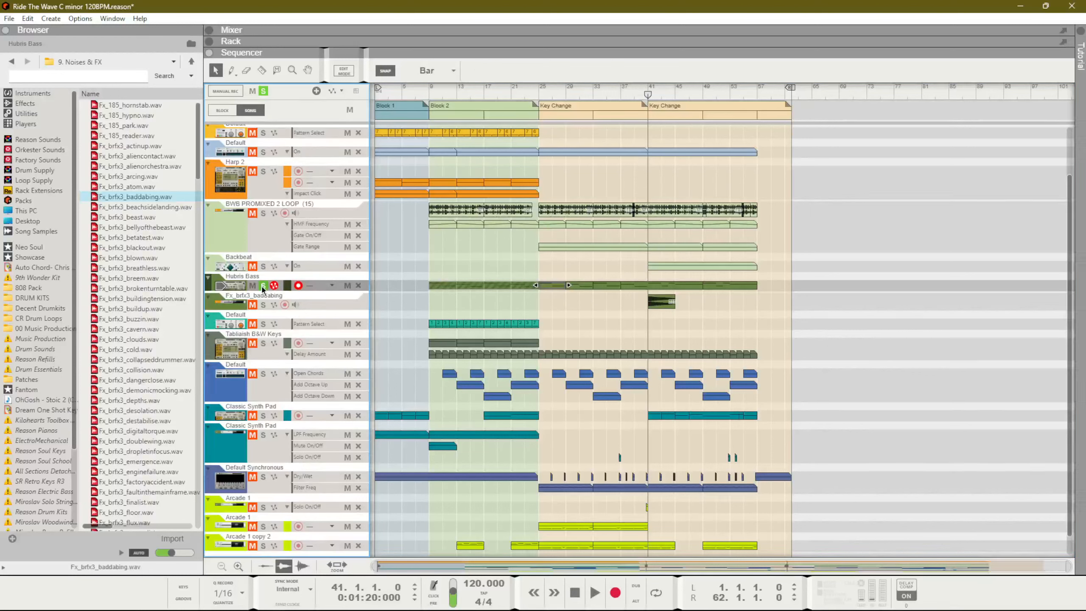
pyautogui.click(314, 261)
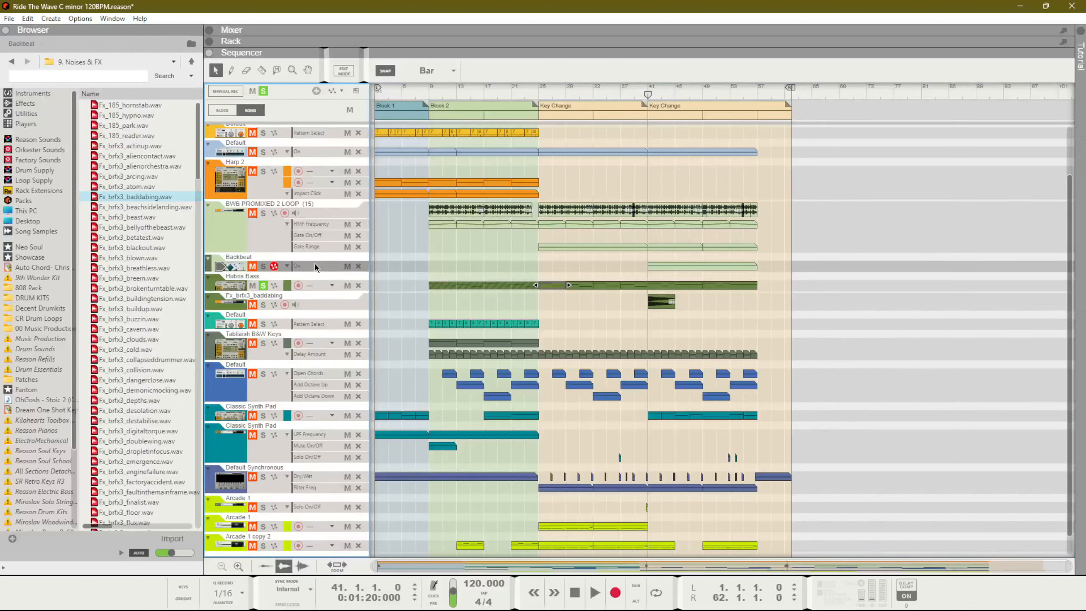
pyautogui.click(263, 266)
# Examine the Backbeat Bassline Generator's power switch and pattern settings in the rack, and return to the sequencer.
pyautogui.press('F6')
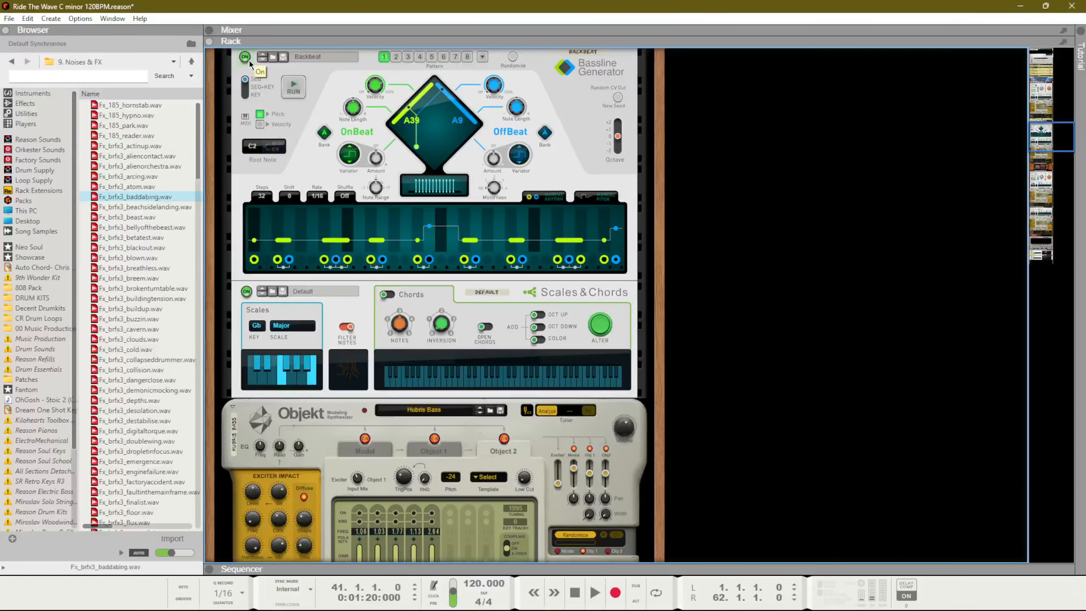
pyautogui.press('F7')
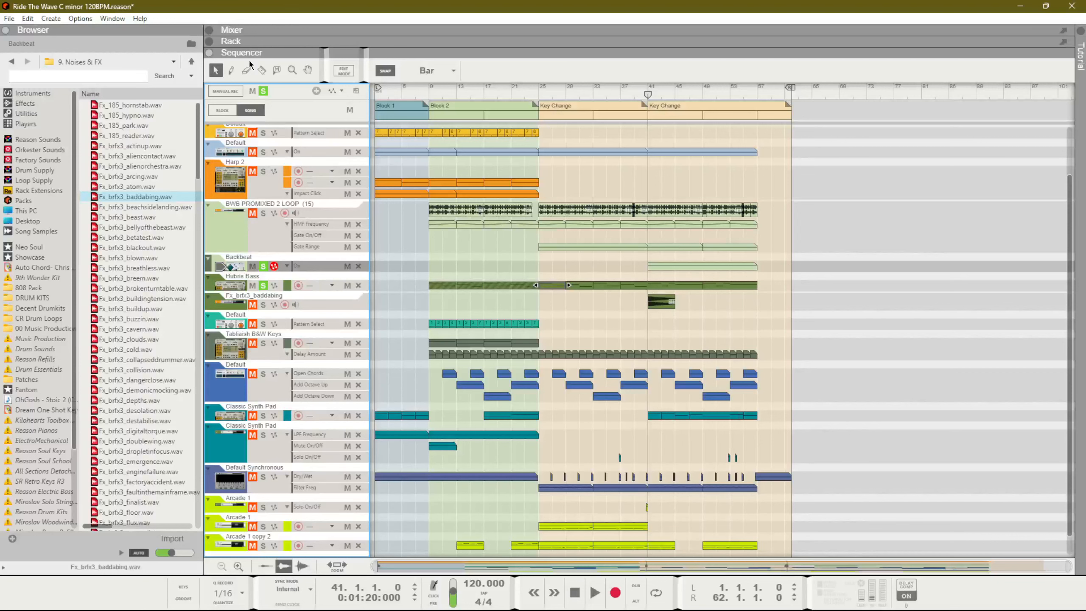
pyautogui.press('F6')
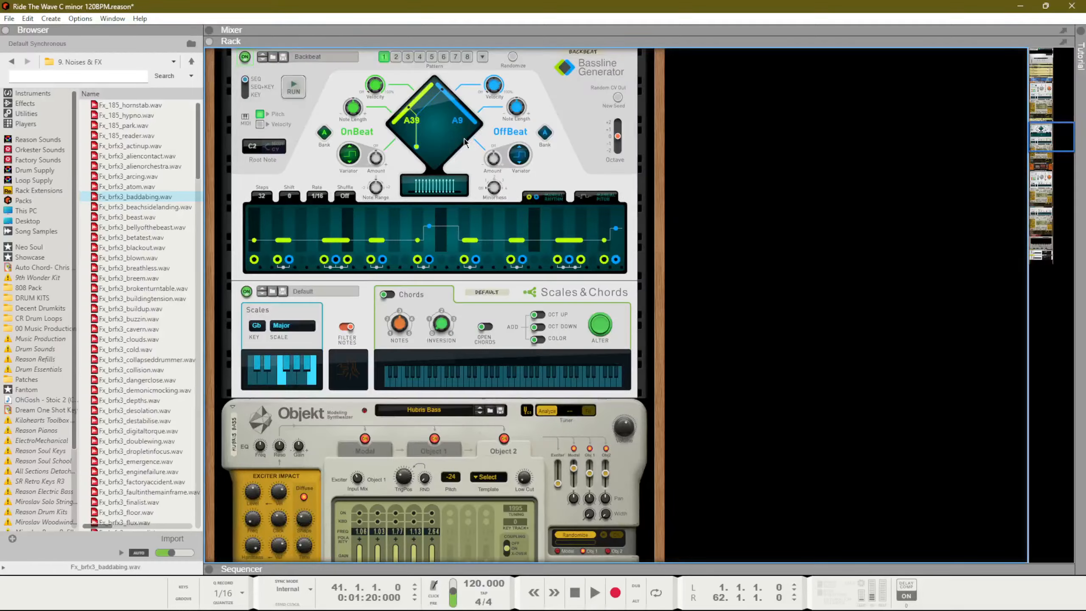
pyautogui.scroll(2, 492, 171)
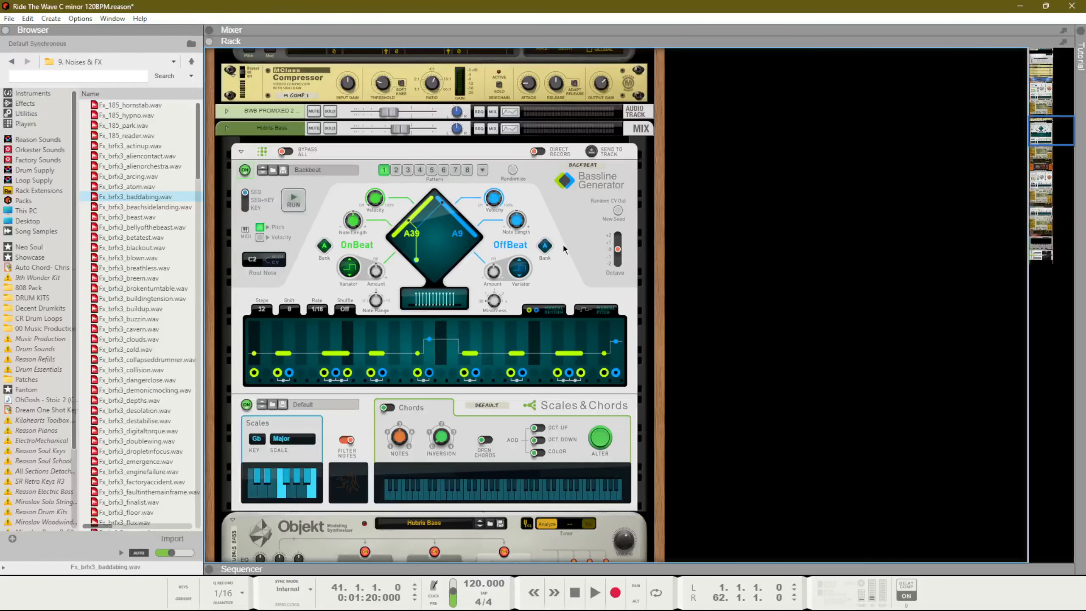
pyautogui.press('F7')
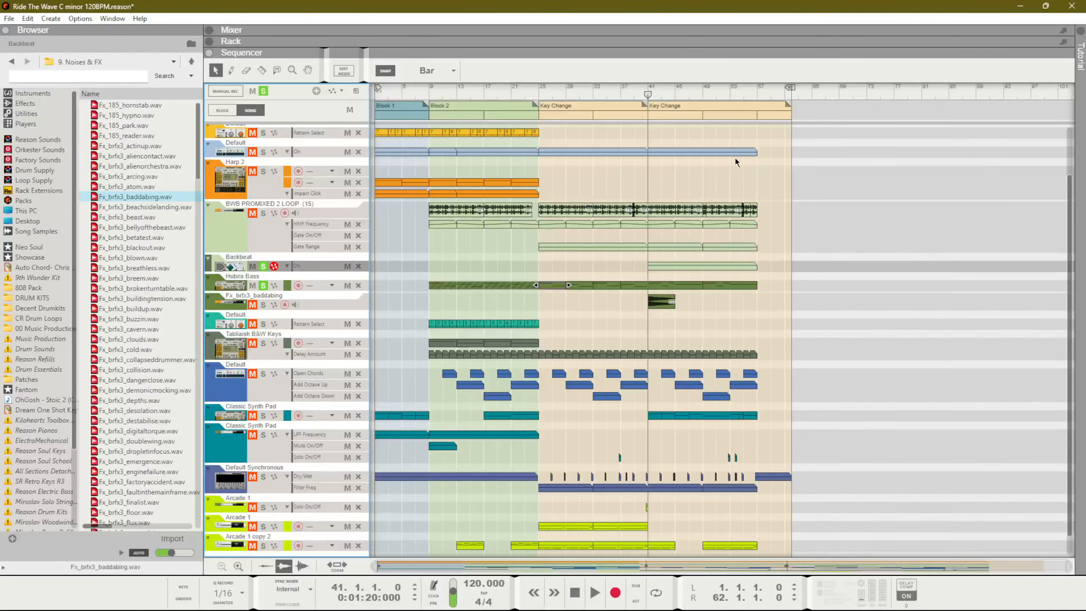
# Play the soloed bass from bar 41 and again from bar 25 to compare it with and without the Bassline Generator.
pyautogui.press('space')
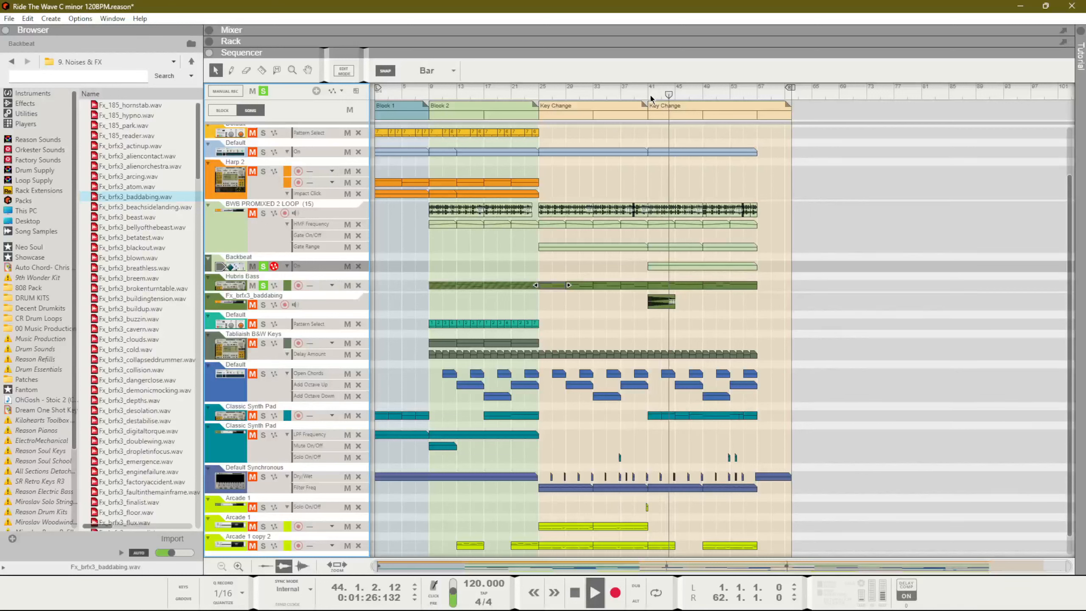
pyautogui.press('space')
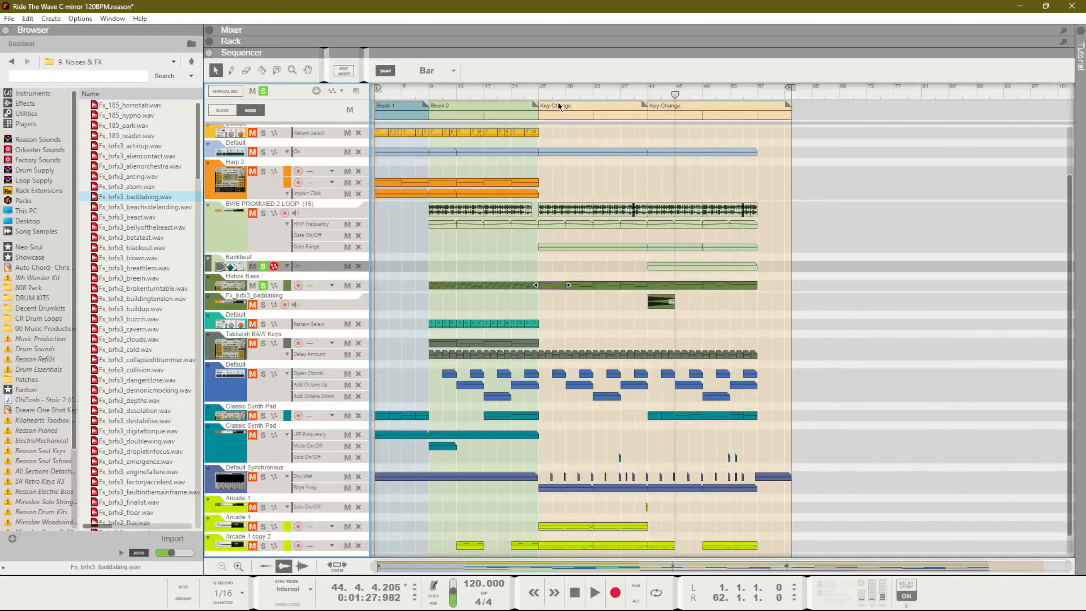
pyautogui.click(540, 97)
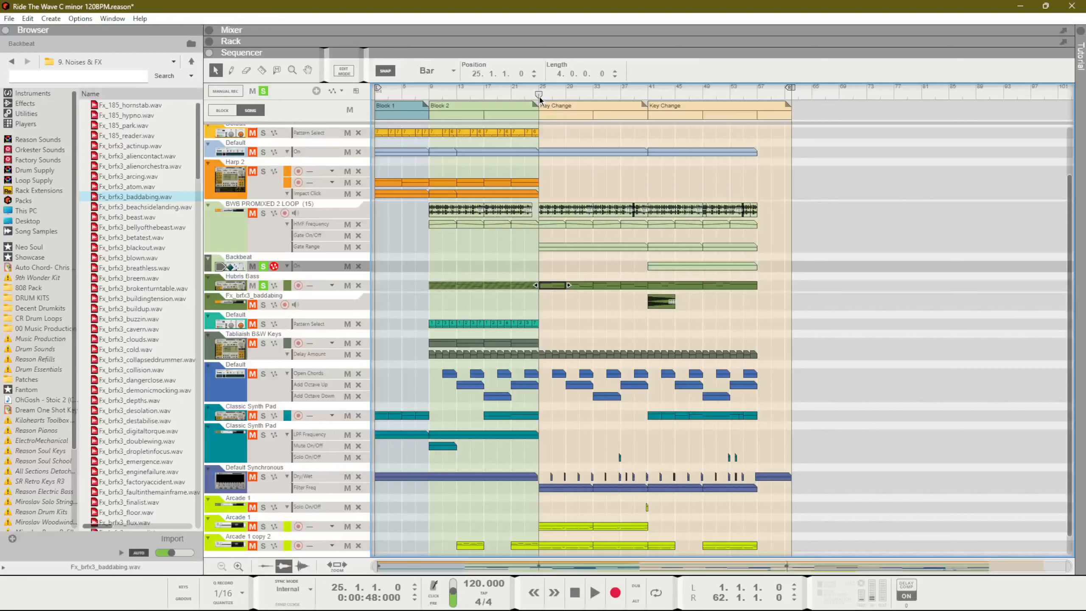
pyautogui.press('space')
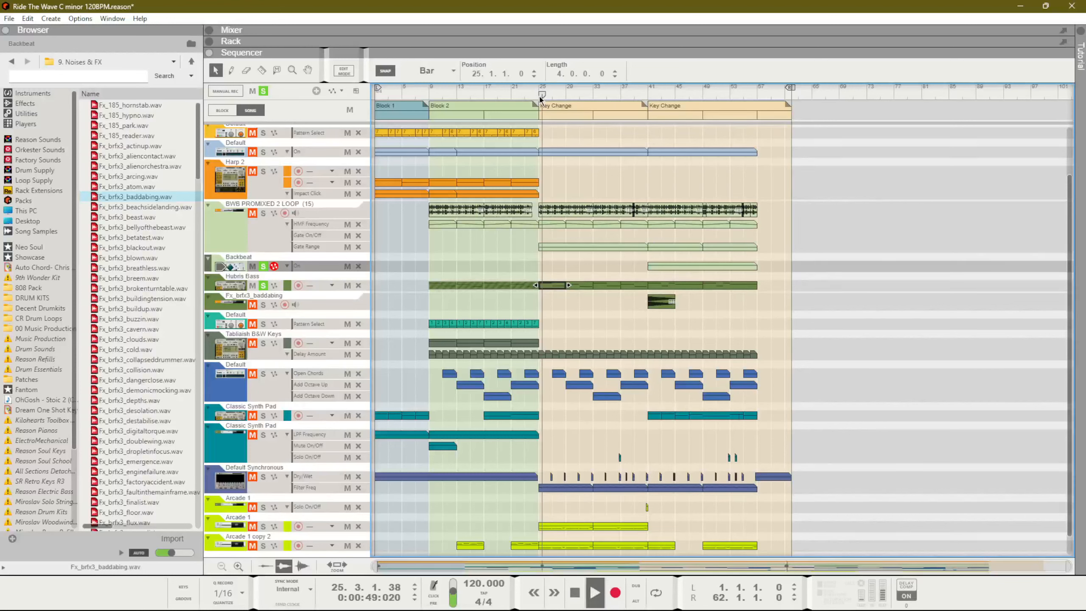
pyautogui.press('space')
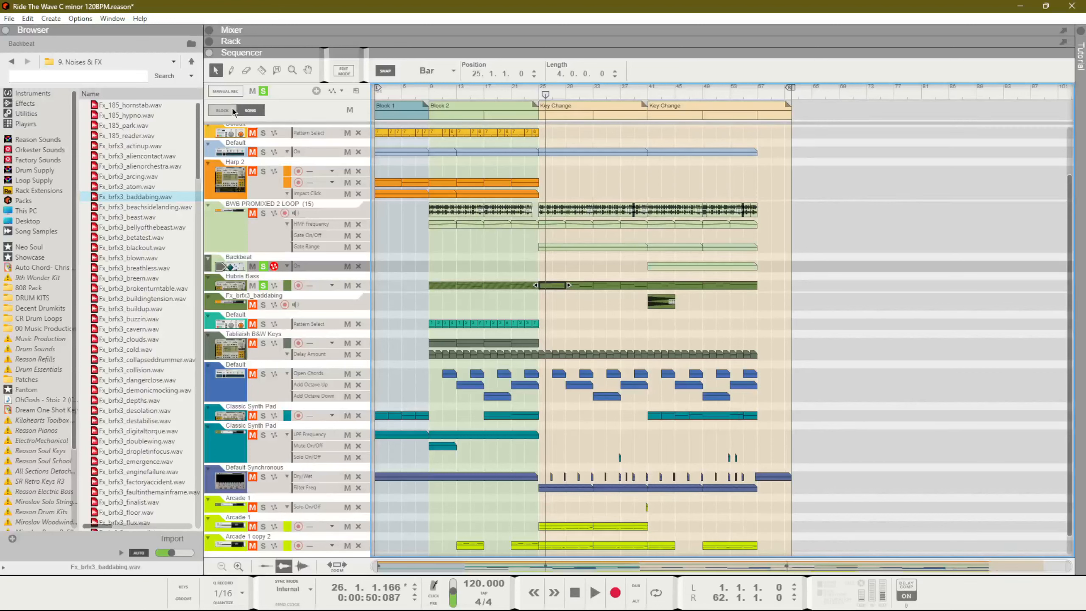
# Clear all solos, play the full mix from bar 41 through bar 48, and return to the song start.
pyautogui.click(263, 91)
pyautogui.click(539, 97)
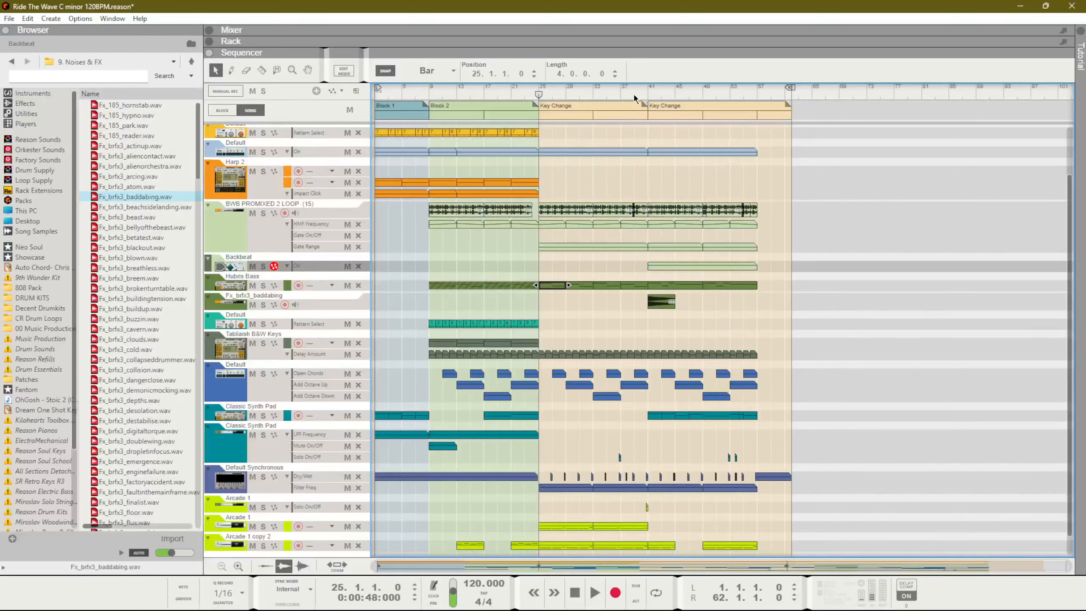
pyautogui.click(648, 94)
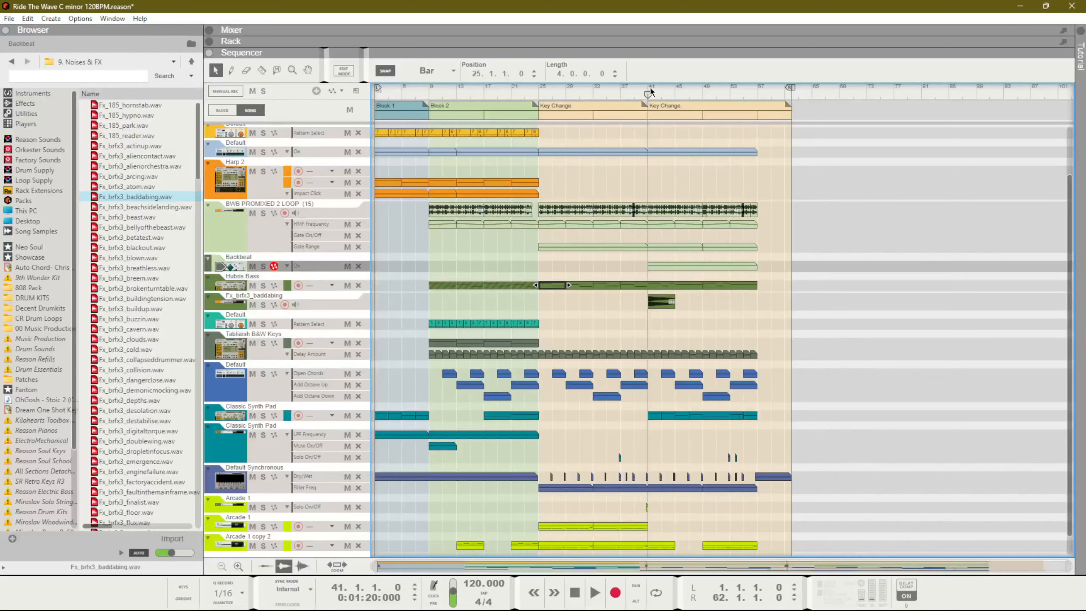
pyautogui.press('space')
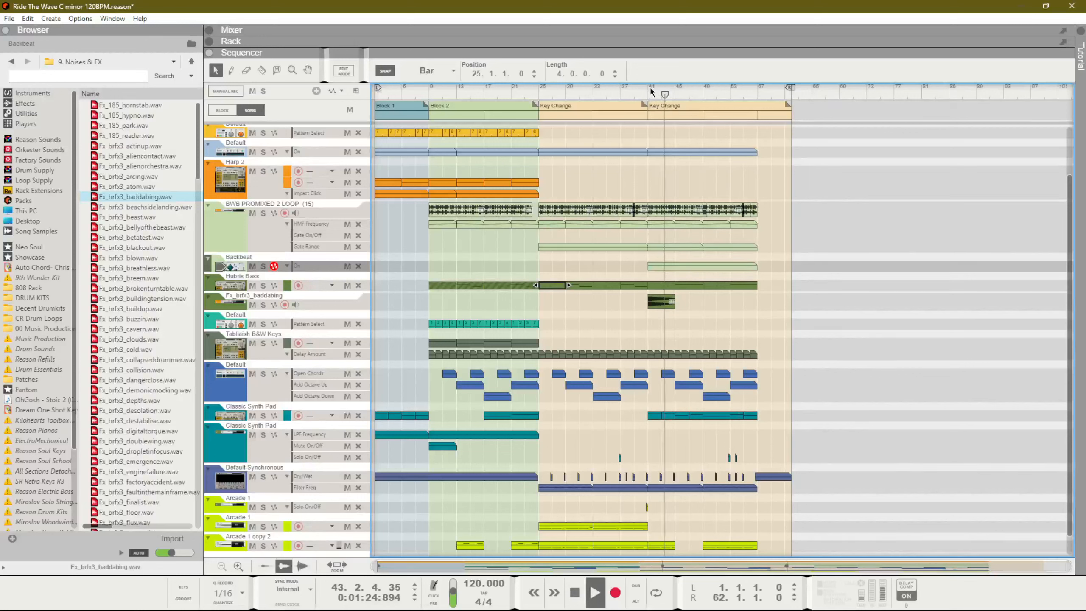
pyautogui.scroll(-1, 660, 247)
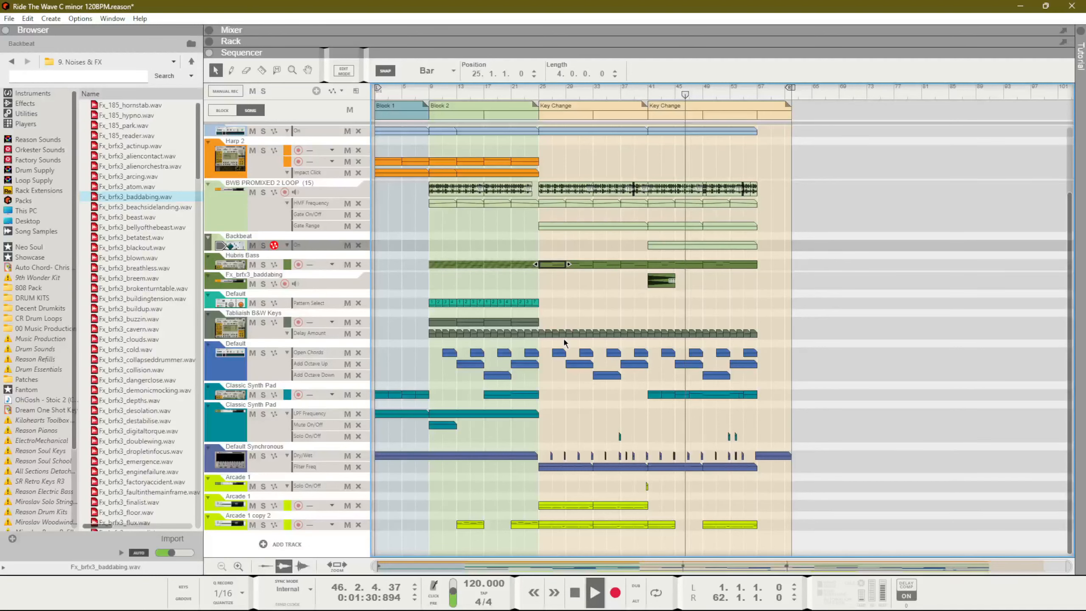
pyautogui.scroll(4, 563, 339)
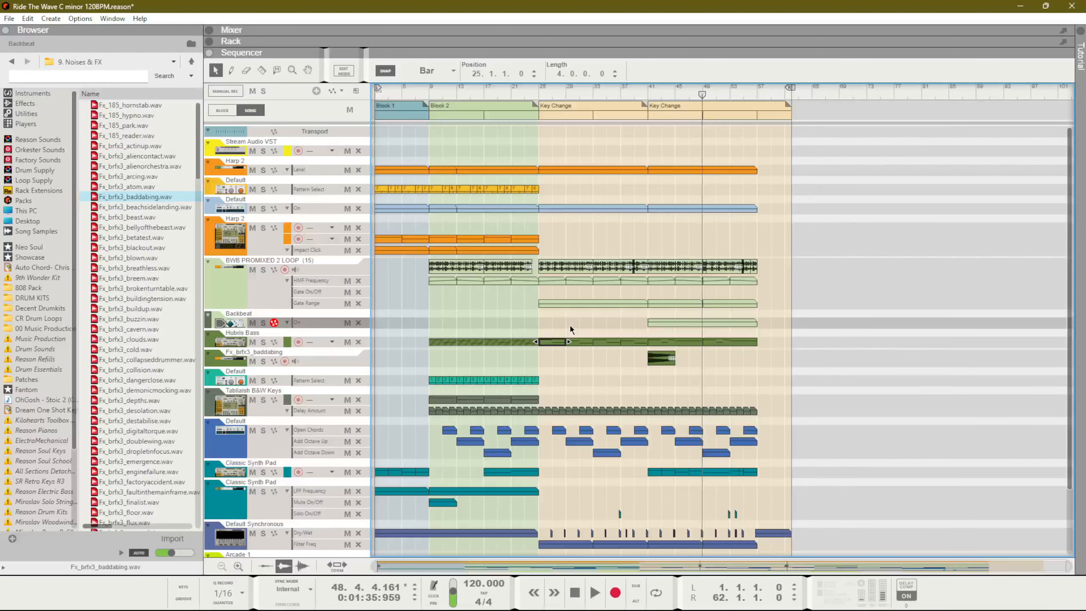
pyautogui.press('space')
# Browse the rack devices from the Bassline Generator to the Harp 2 Pattern Mutator and Scales & Chords players.
pyautogui.scroll(-3, 571, 326)
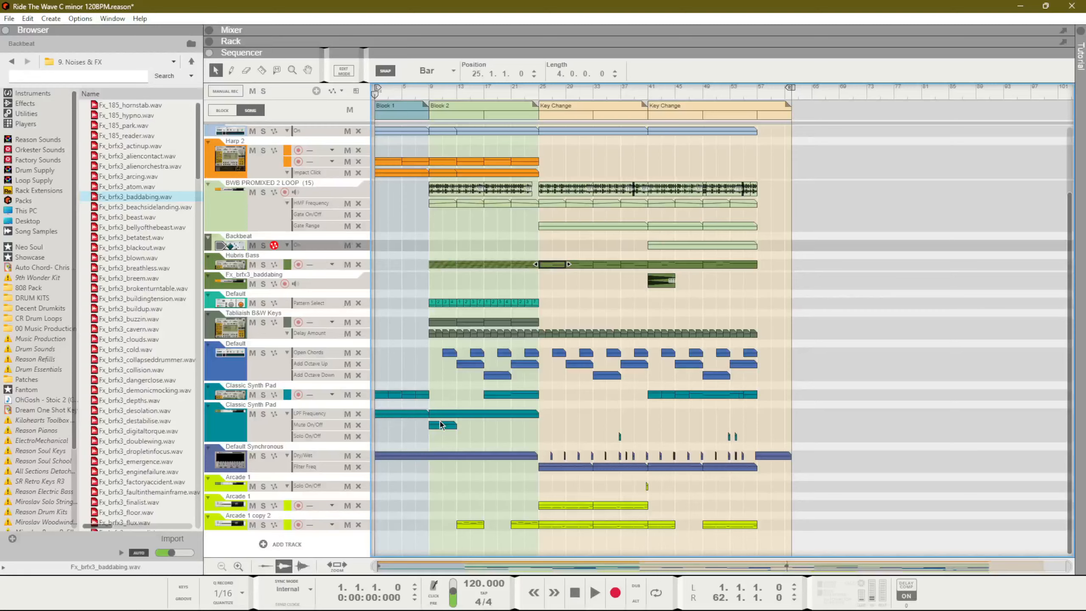
pyautogui.press('F6')
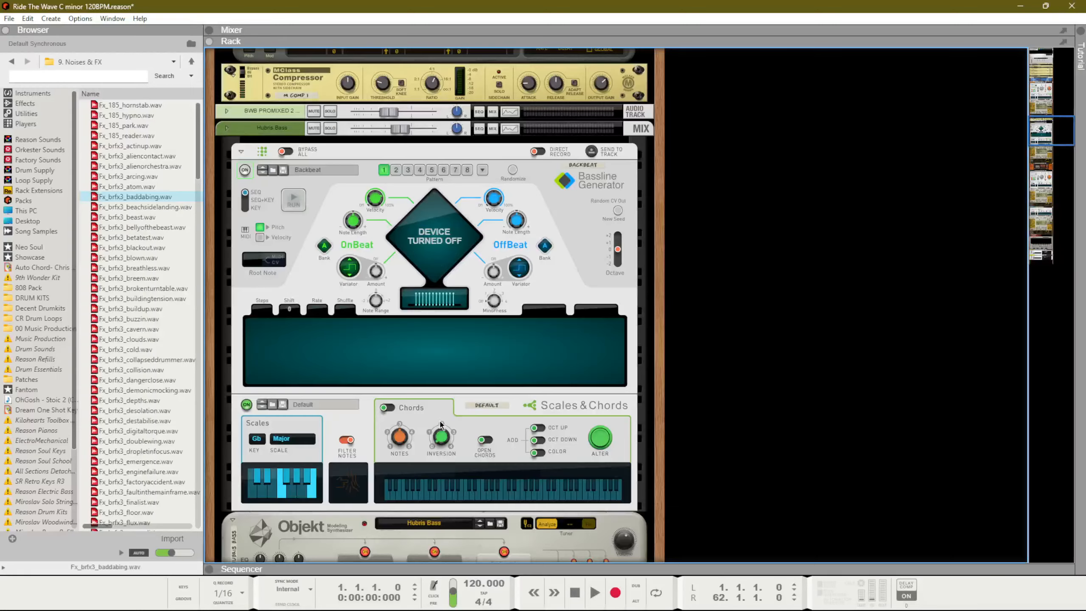
pyautogui.scroll(-10, 441, 425)
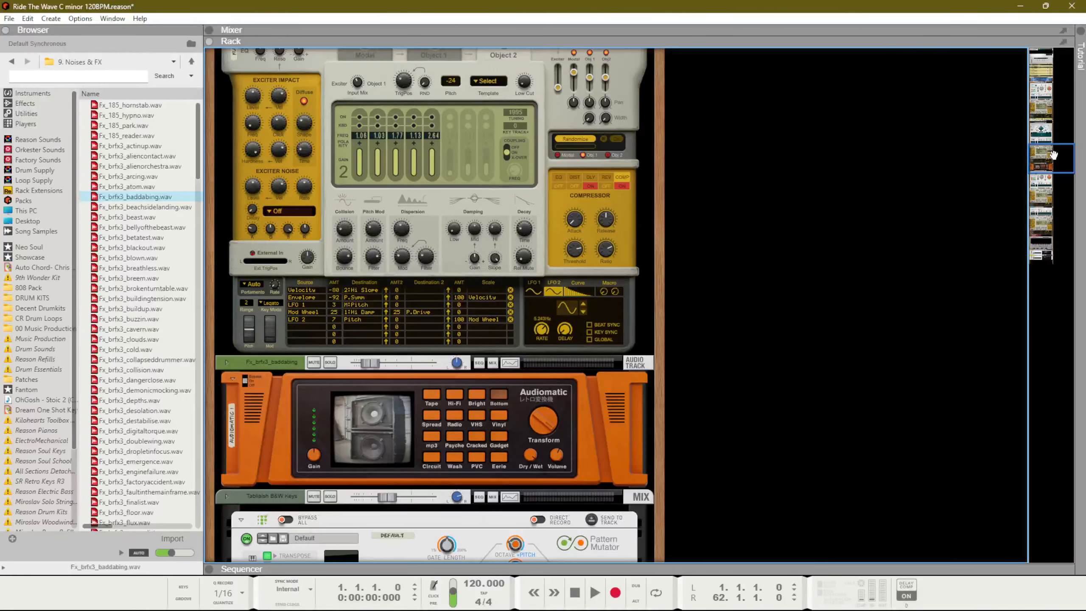
pyautogui.moveTo(1053, 155); pyautogui.dragTo(1034, 92)
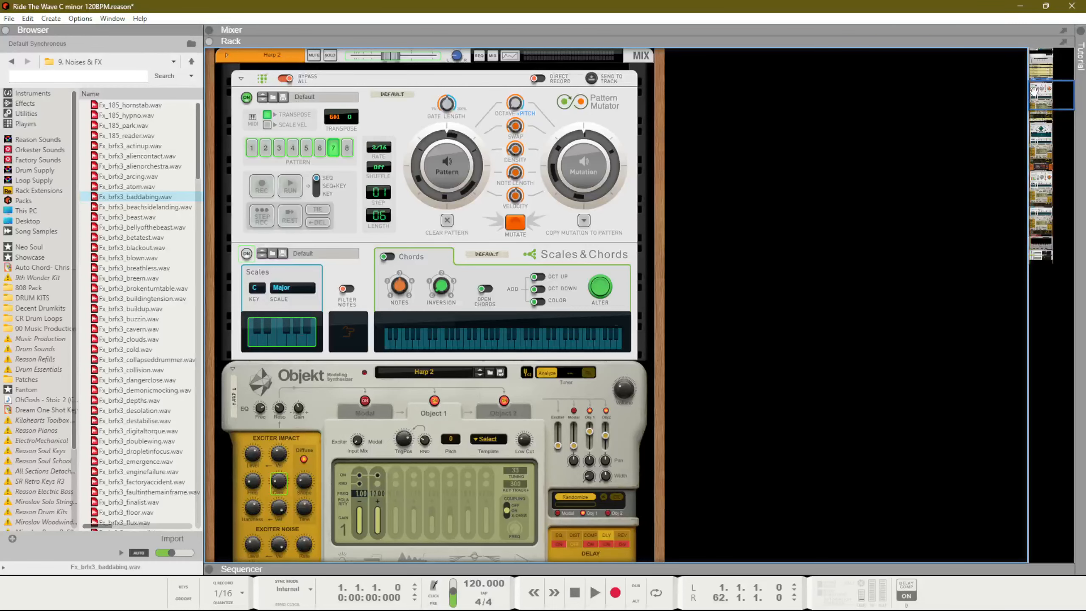
# Examine the mixer's channel strips from the input section down to the faders, and return to the sequencer's track overview.
pyautogui.press('F5')
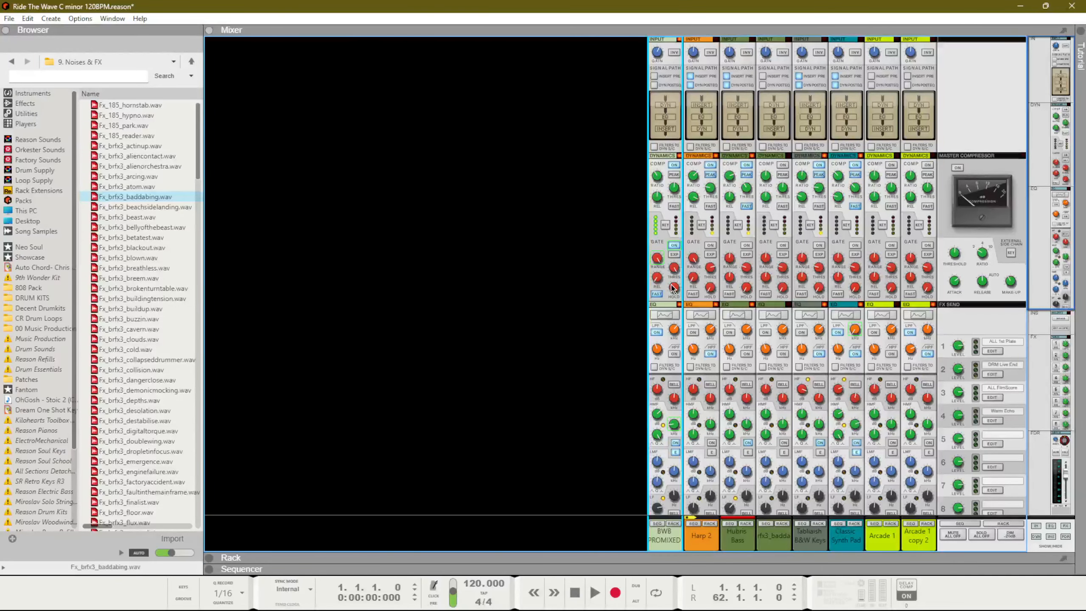
pyautogui.scroll(-3, 673, 288)
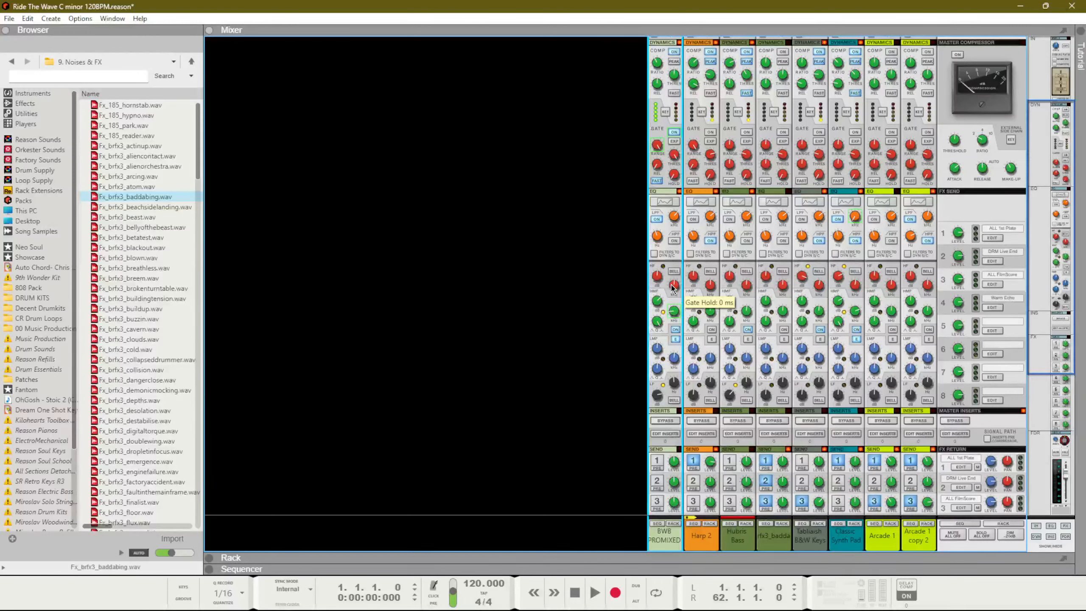
pyautogui.scroll(-3, 671, 285)
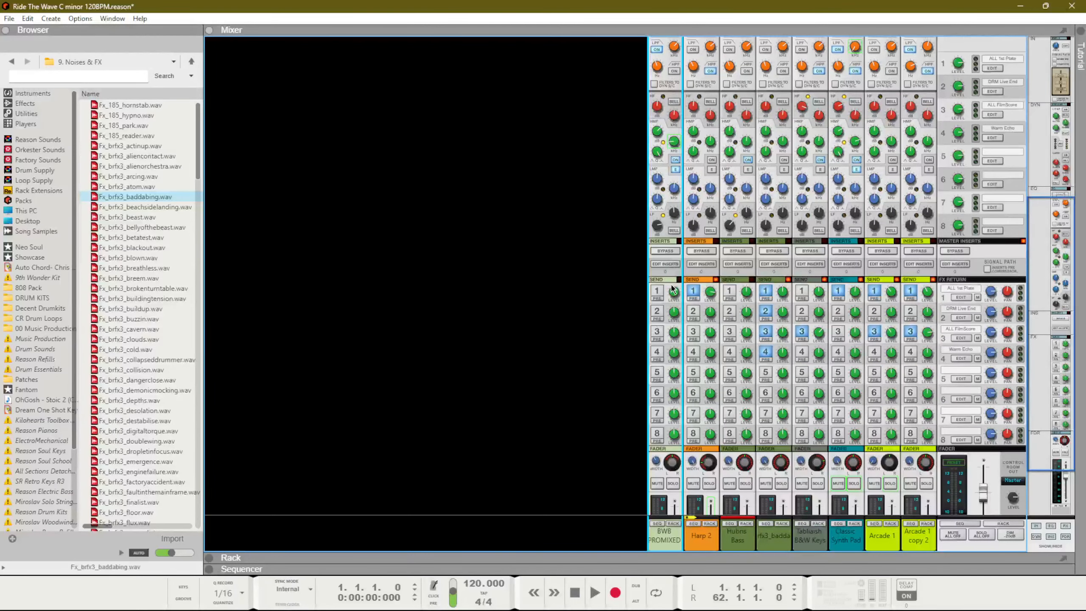
pyautogui.scroll(-2, 671, 285)
pyautogui.scroll(8, 671, 286)
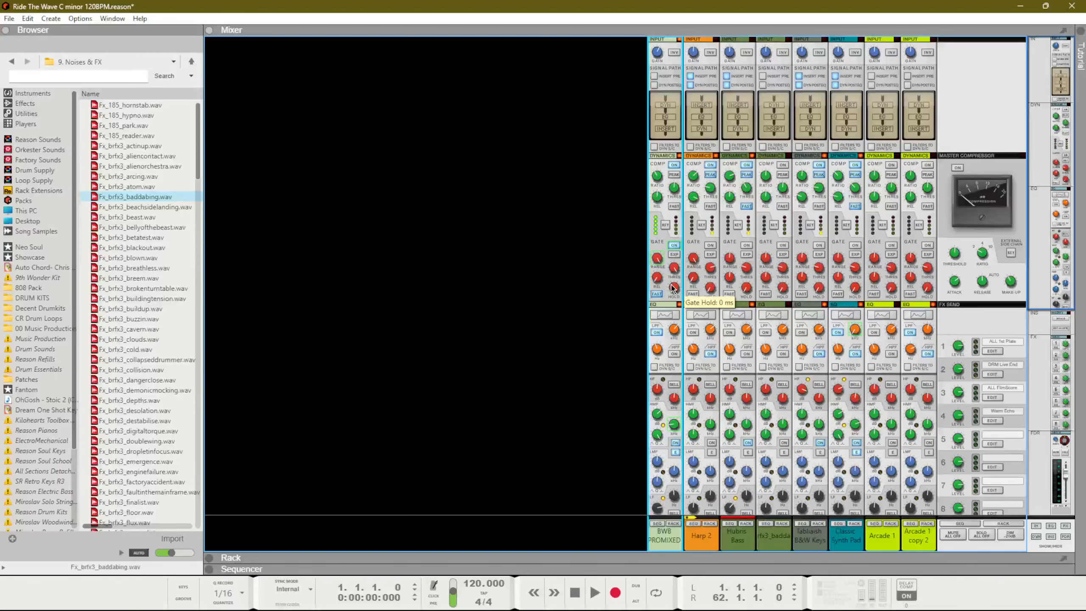
pyautogui.press('F7')
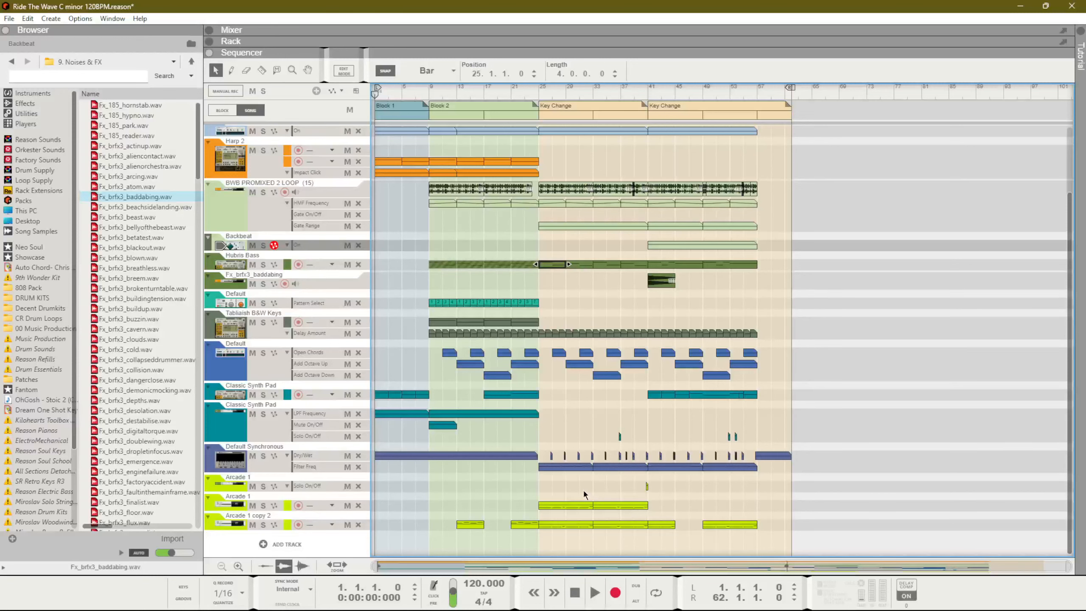
pyautogui.scroll(4, 582, 493)
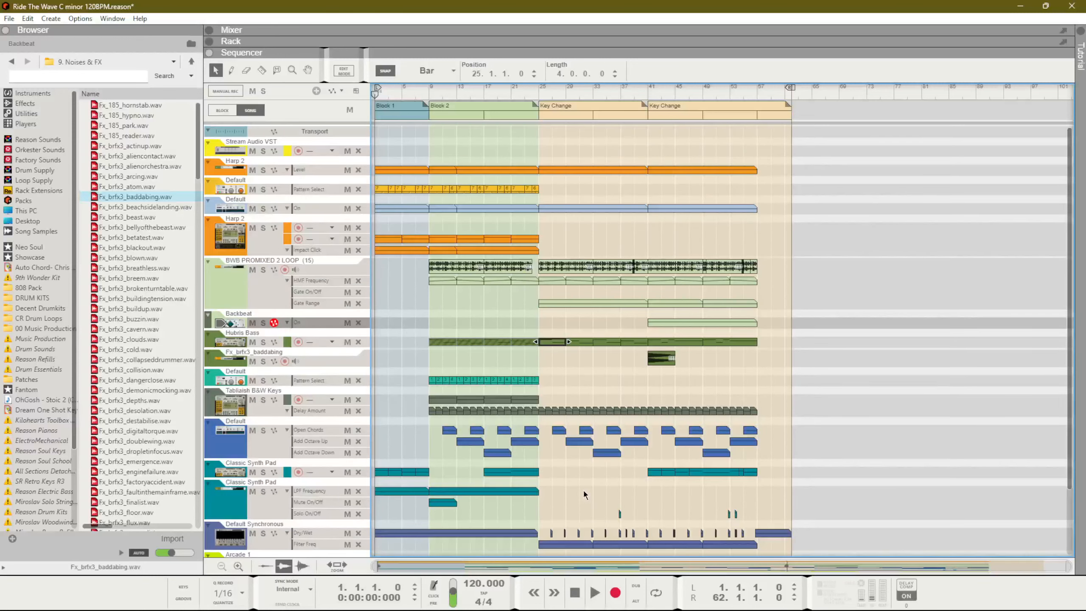
pyautogui.click(622, 373)
pyautogui.scroll(-4, 557, 333)
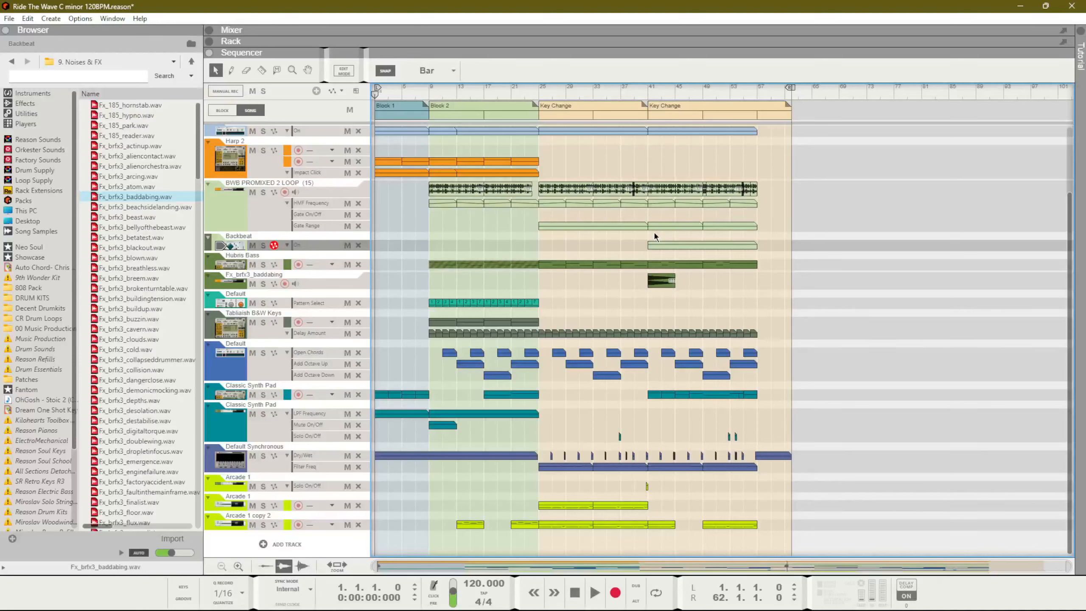
# Solo the Arcade 1 track, play it from bar 25, and clear its solo.
pyautogui.click(543, 92)
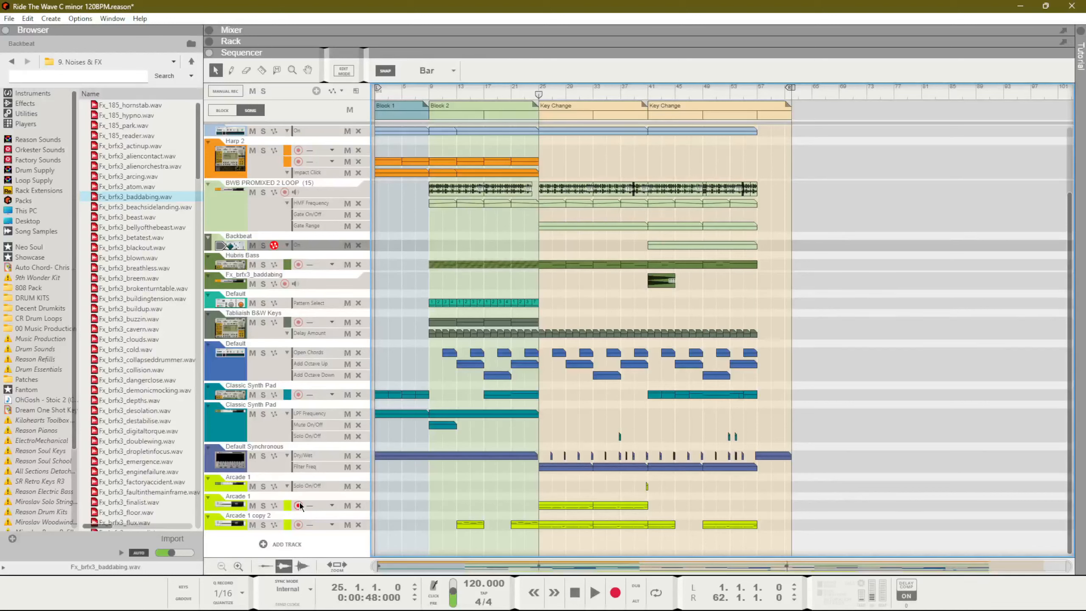
pyautogui.click(263, 505)
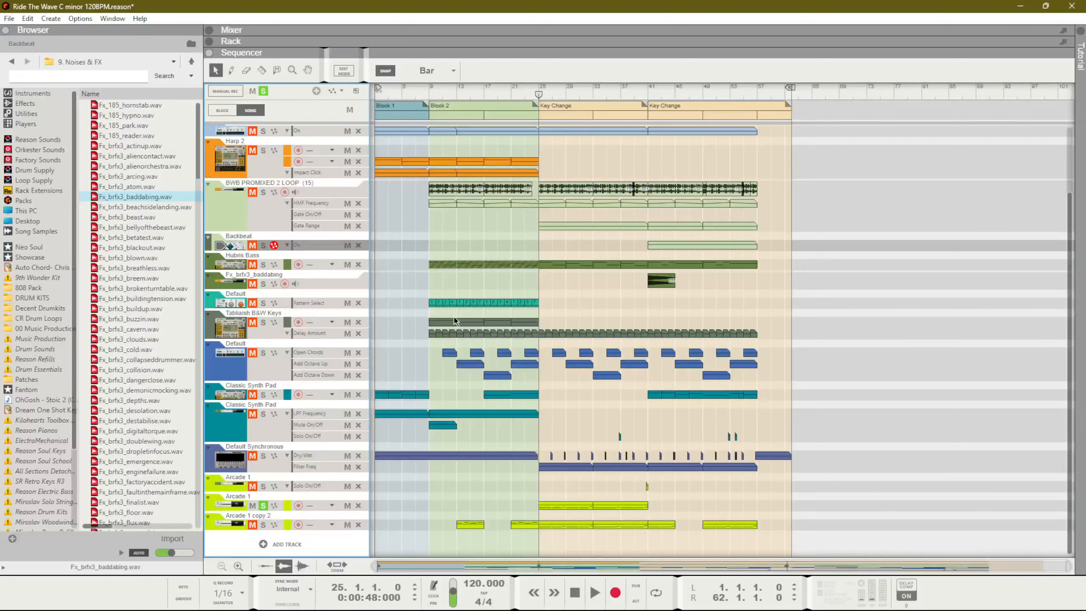
pyautogui.press('space')
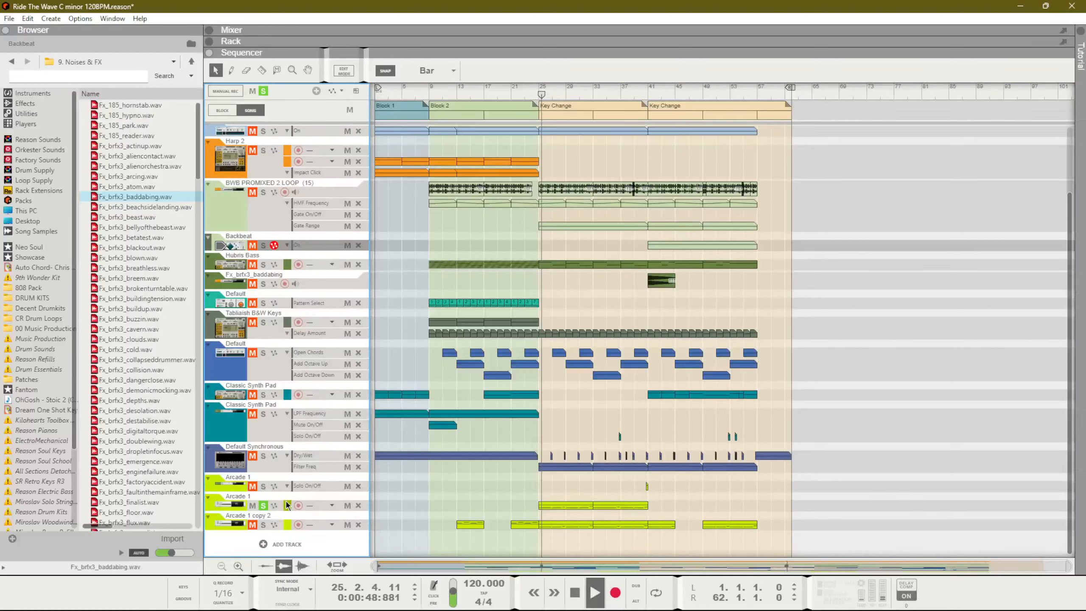
pyautogui.press('space')
pyautogui.click(265, 507)
# Solo the Arcade 1 copy 2 track and play it from bar 25 with its mixer channel in view.
pyautogui.click(266, 523)
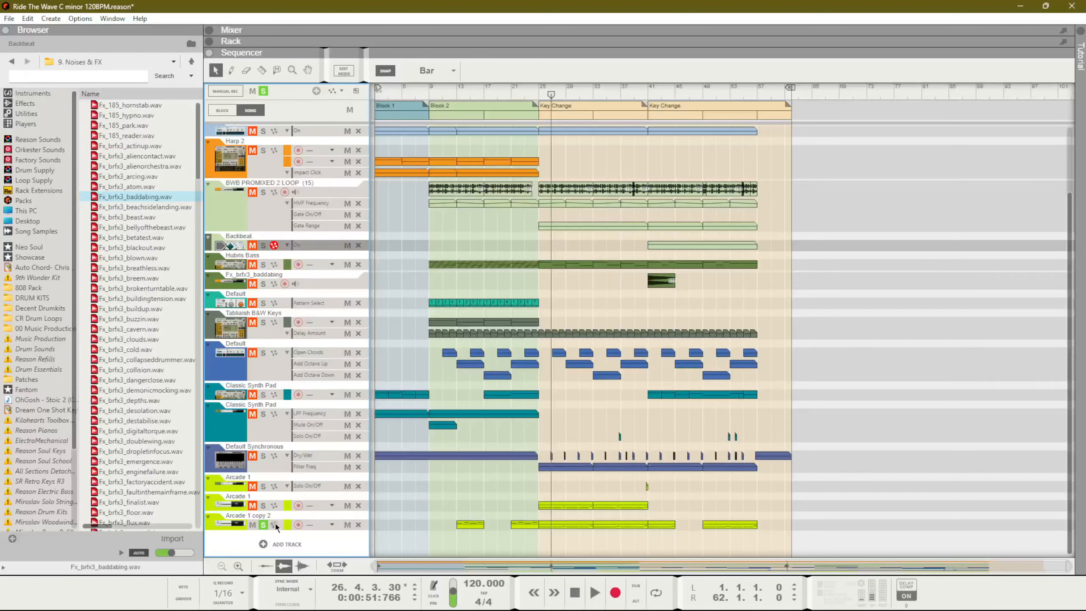
pyautogui.hotkey('shift', 'Return')
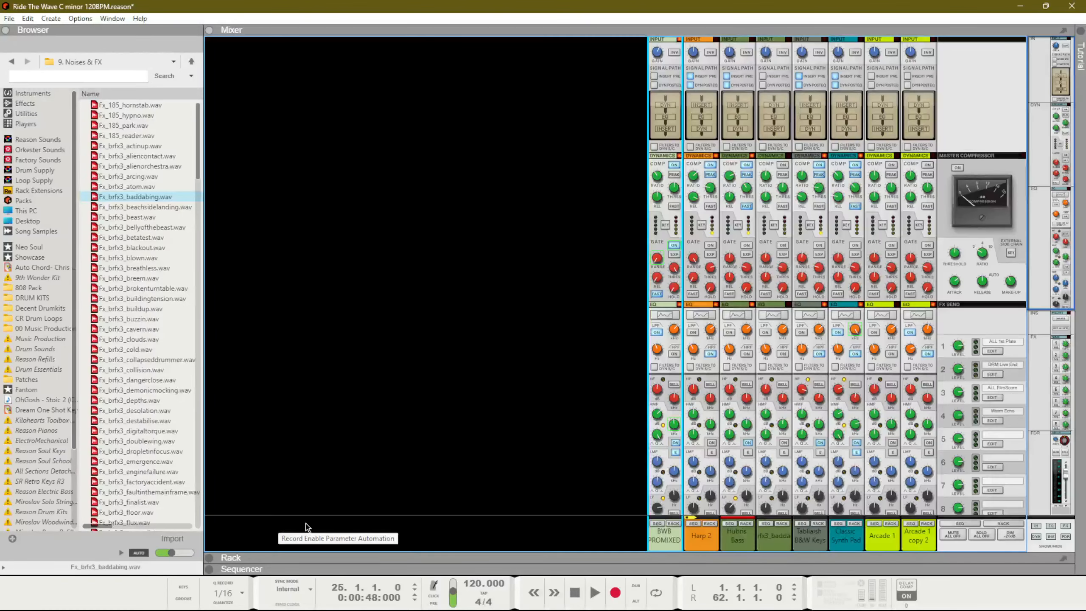
pyautogui.press('F5')
pyautogui.scroll(-3, 802, 420)
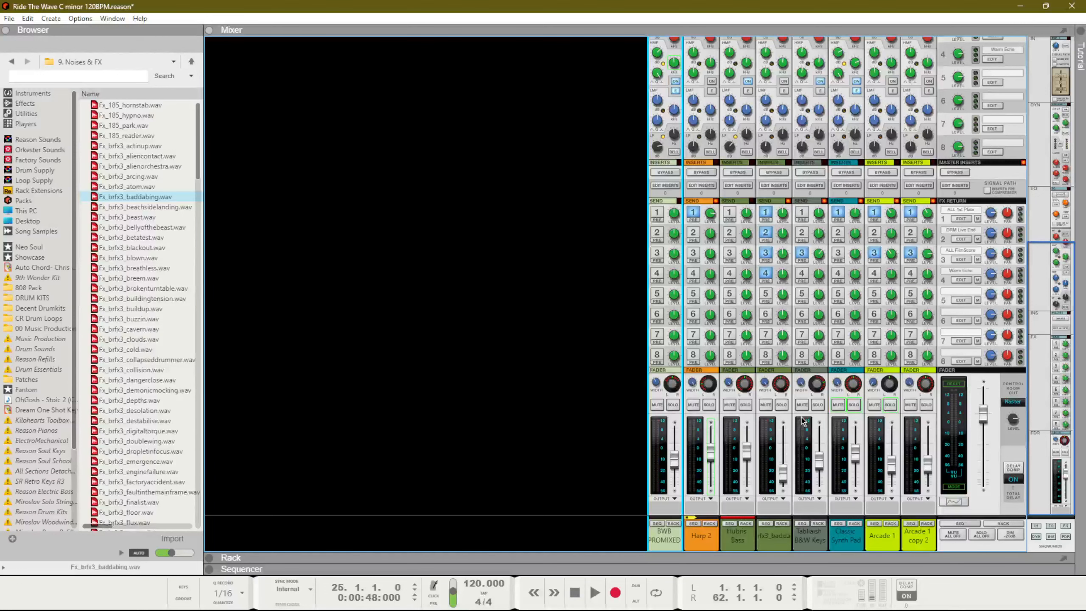
pyautogui.press('space')
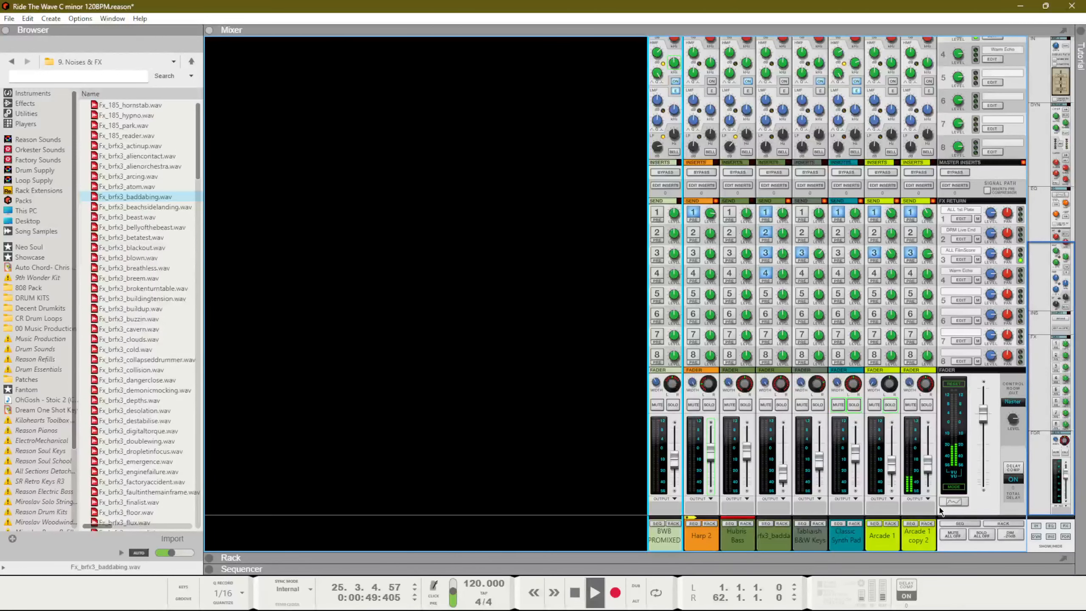
# Examine the Arcade 1 copy 2 channel's filter curve in the Spectrum EQ, and clear the track's solo in the sequencer.
pyautogui.click(909, 540)
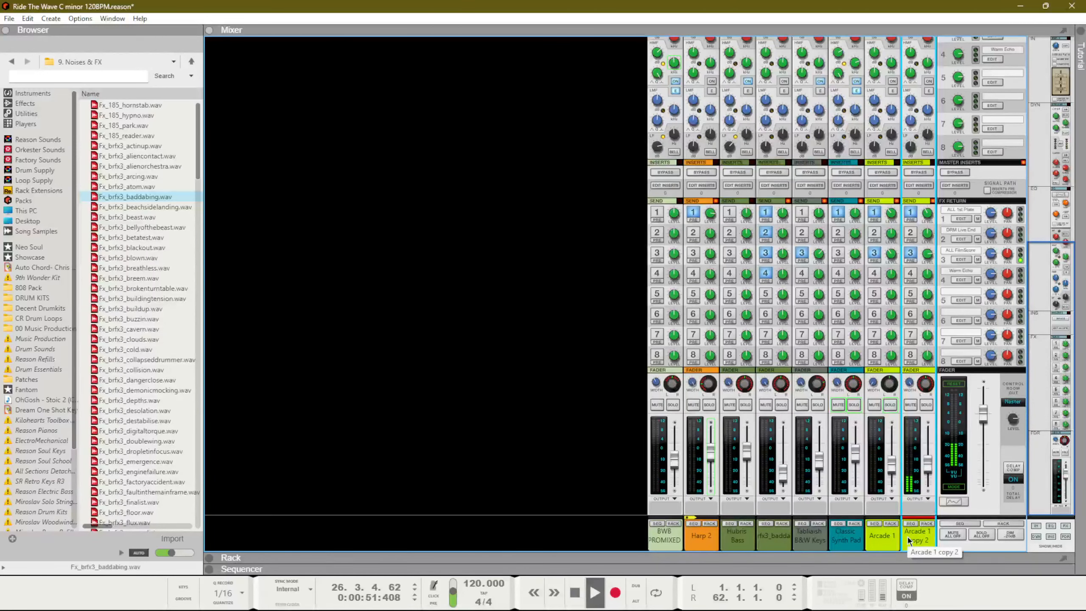
pyautogui.press('F2')
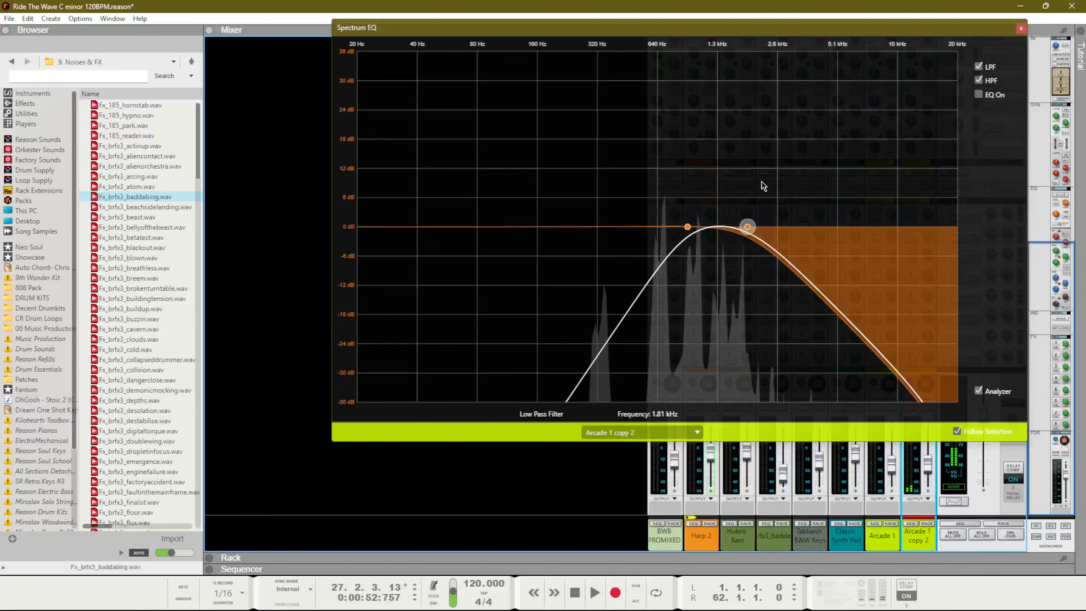
pyautogui.click(1021, 28)
pyautogui.press('F7')
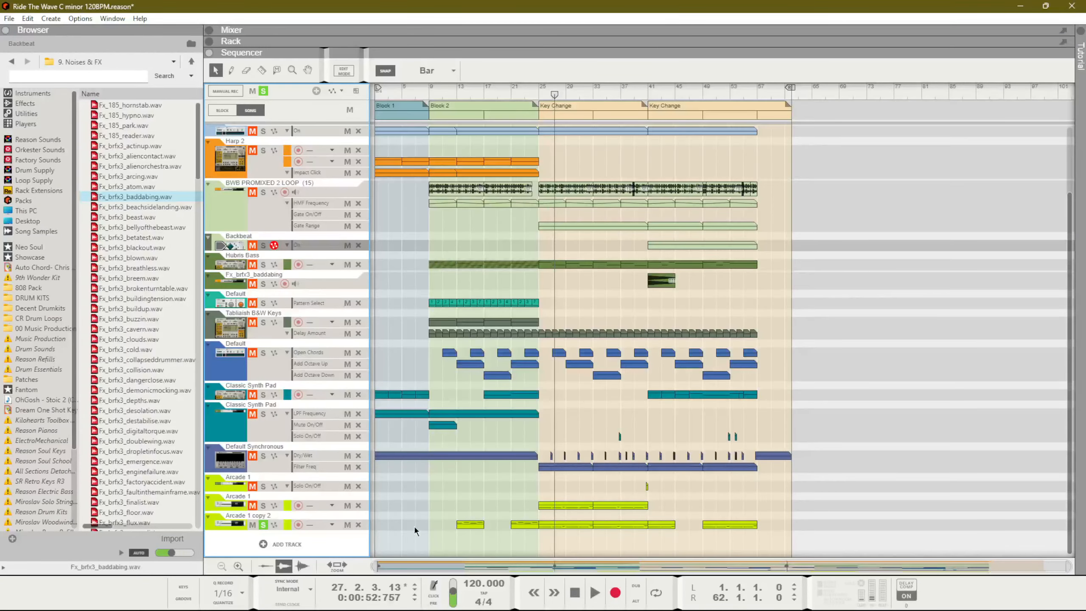
pyautogui.click(263, 524)
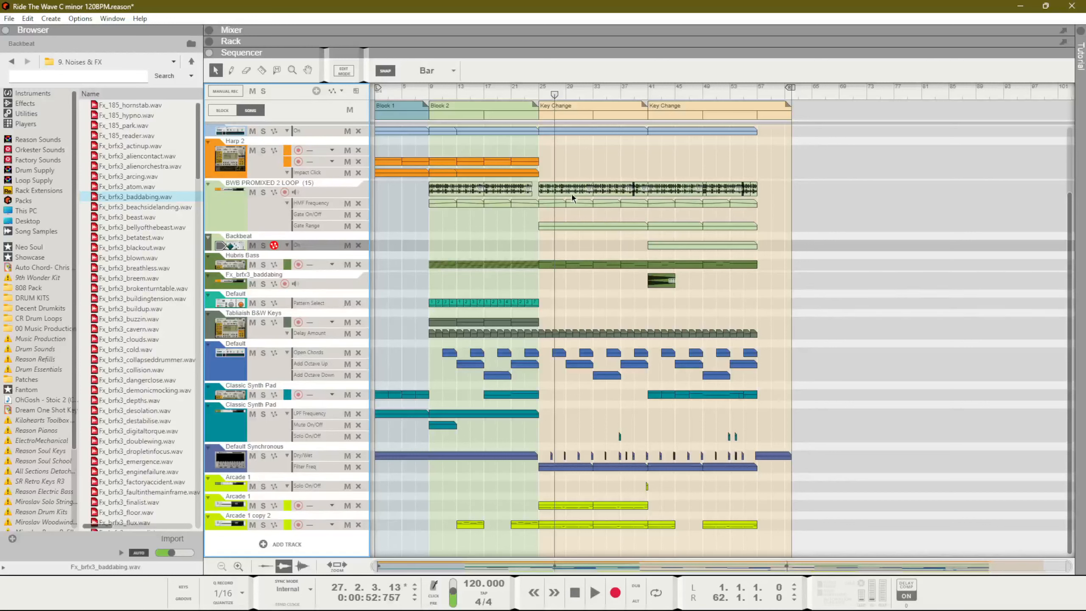
# Play the full mix from the first Key Change block at bar 25.
pyautogui.click(538, 94)
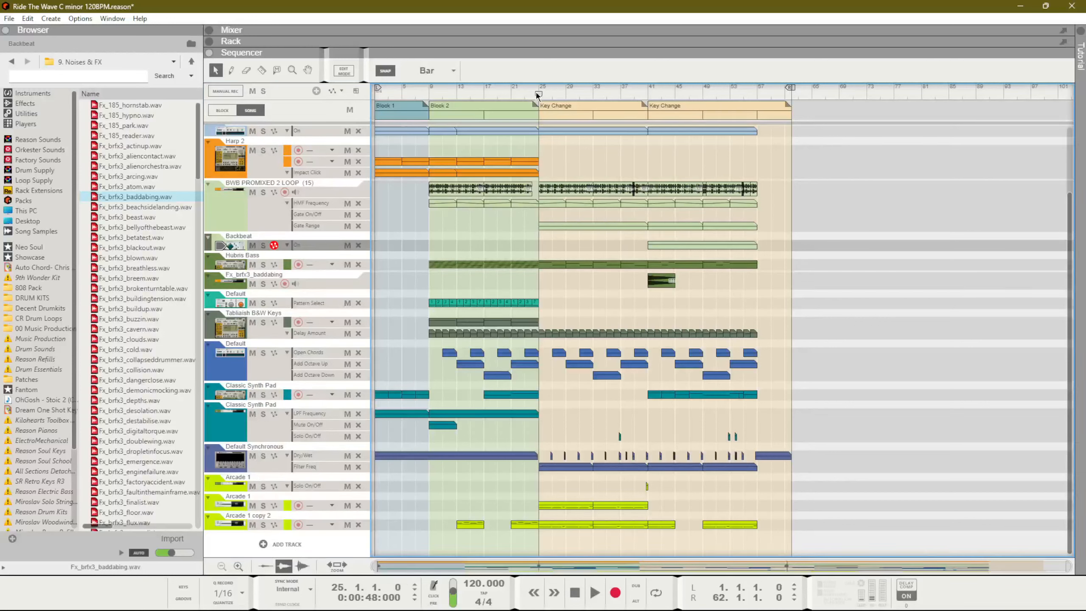
pyautogui.moveTo(649, 96); pyautogui.dragTo(540, 118)
pyautogui.press('space')
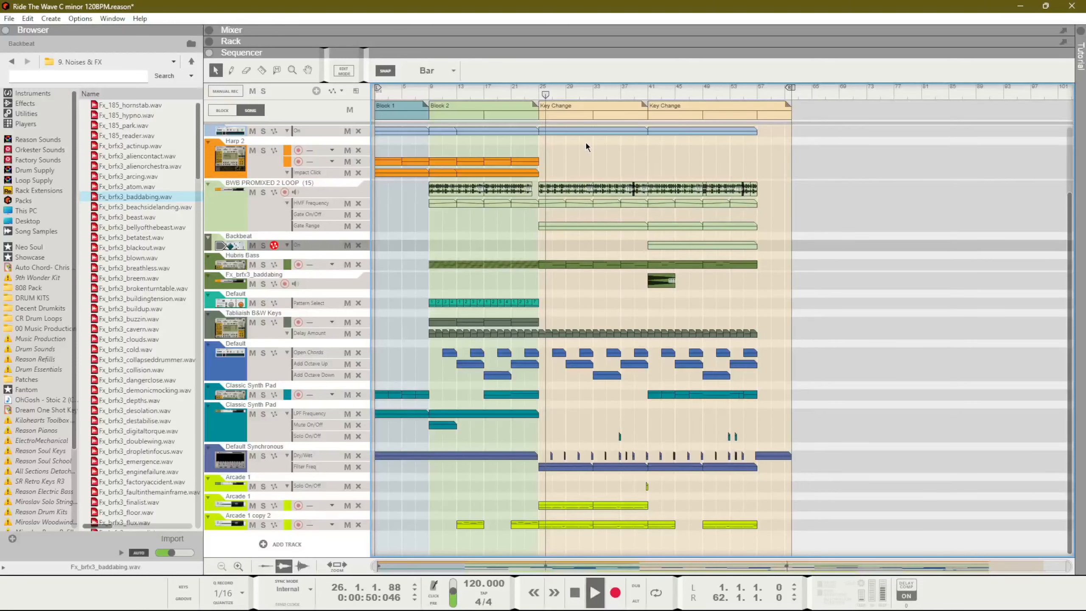
pyautogui.press('space')
# Play the full mix from the second Key Change block at bar 41 through bar 48, and return to the song start.
pyautogui.click(649, 94)
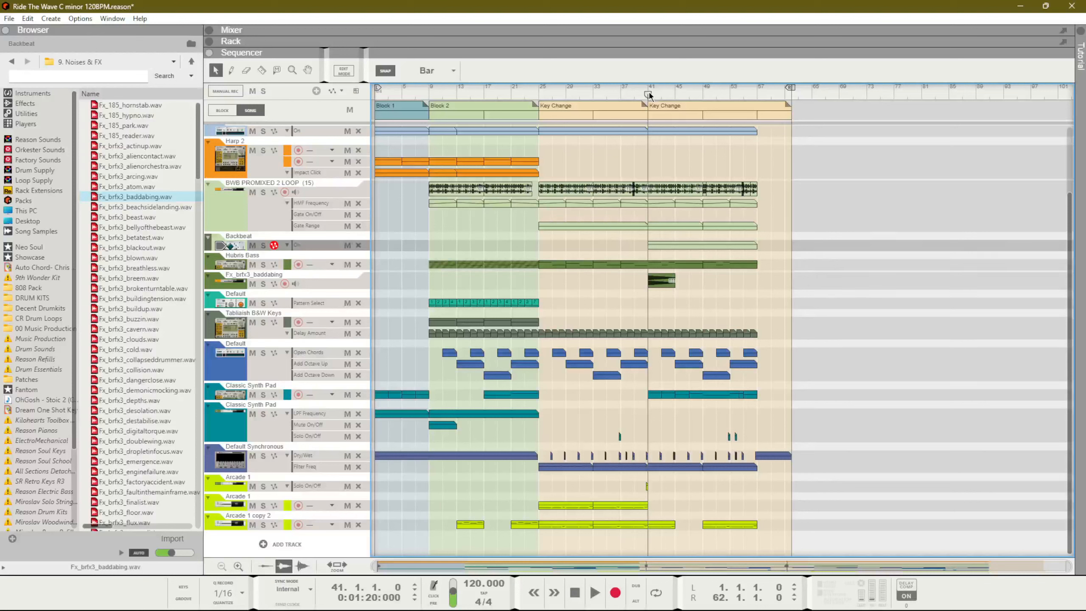
pyautogui.press('space')
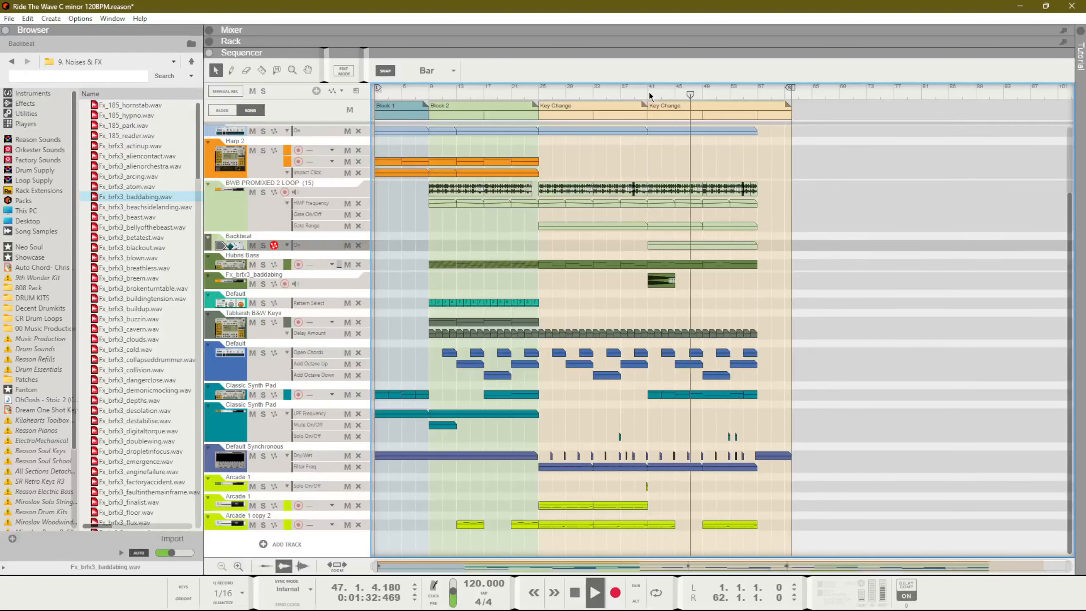
pyautogui.scroll(3, 649, 95)
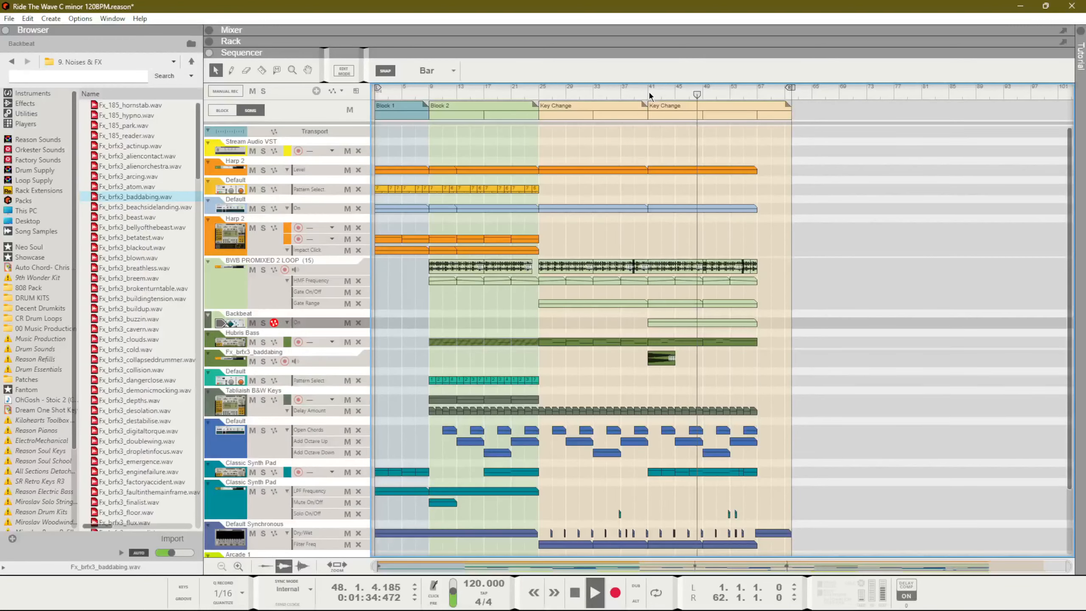
pyautogui.scroll(-3, 648, 90)
pyautogui.press('space')
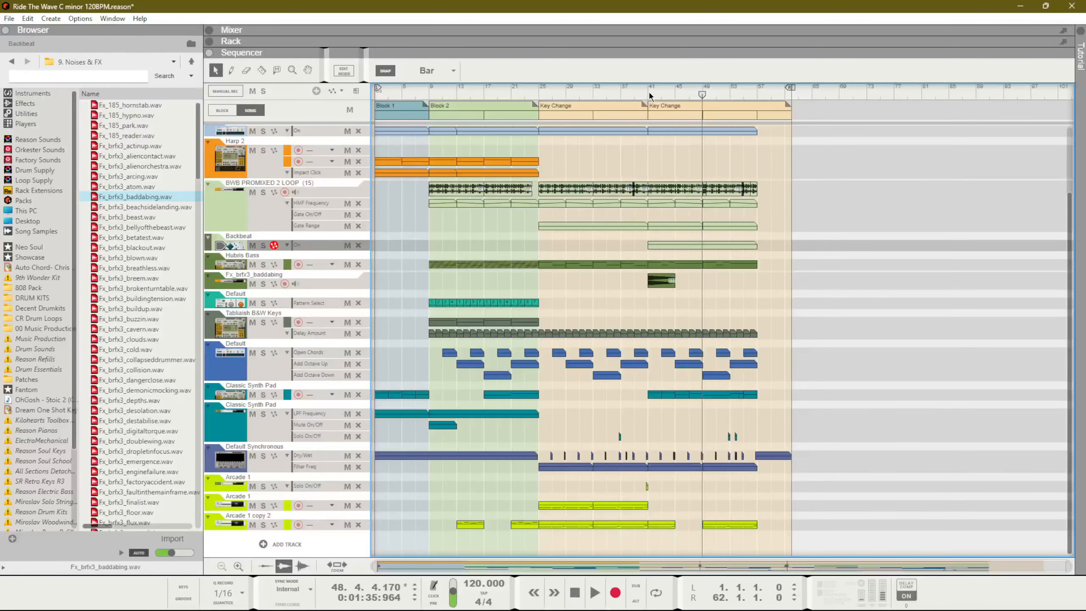
pyautogui.press('KP_0')
pyautogui.press('KP_0')
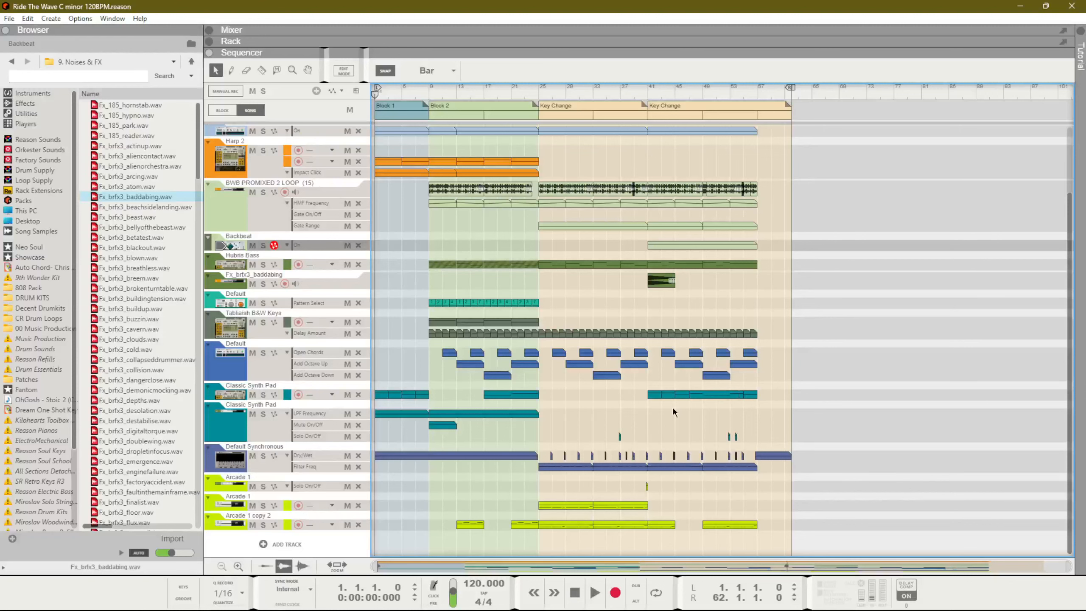
# Play bars 39 and 40 to hear the Arcade 1 solo automation before the second Key Change, and return to the song start.
pyautogui.click(640, 95)
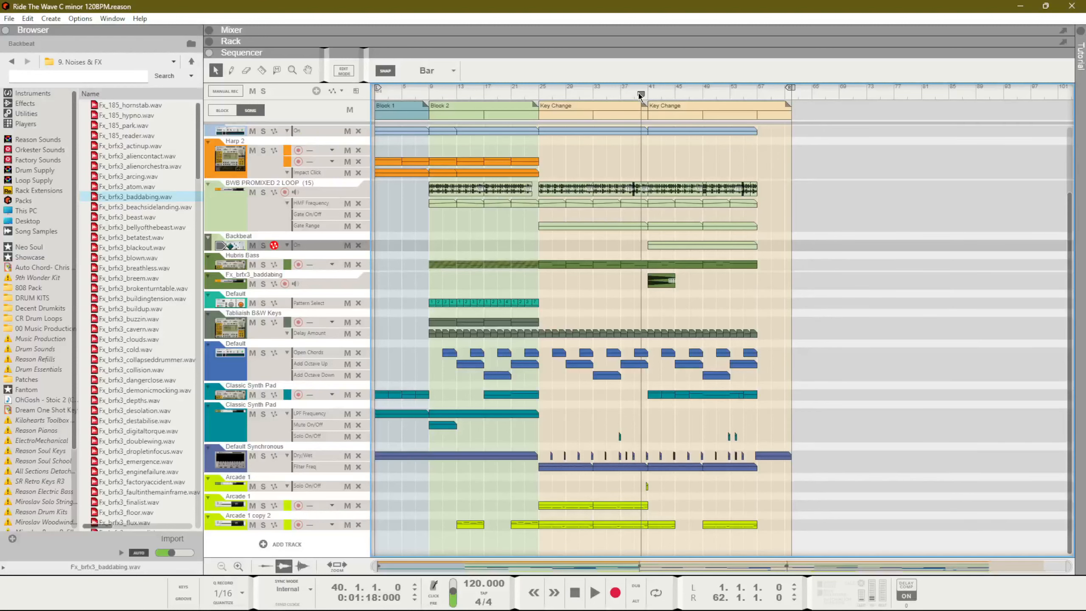
pyautogui.click(647, 94)
pyautogui.click(641, 94)
pyautogui.click(634, 94)
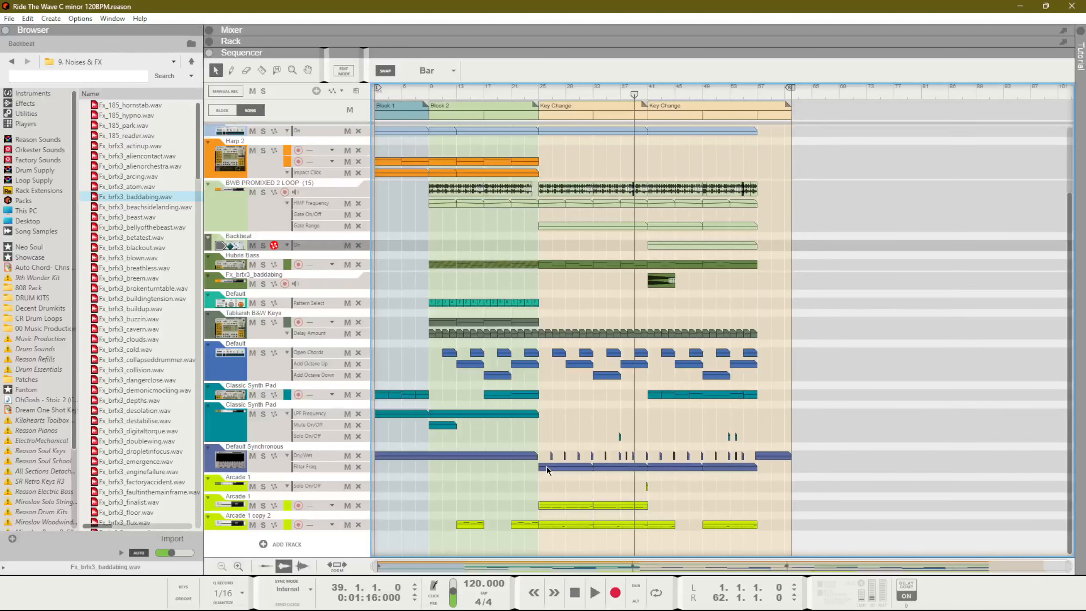
pyautogui.press('space')
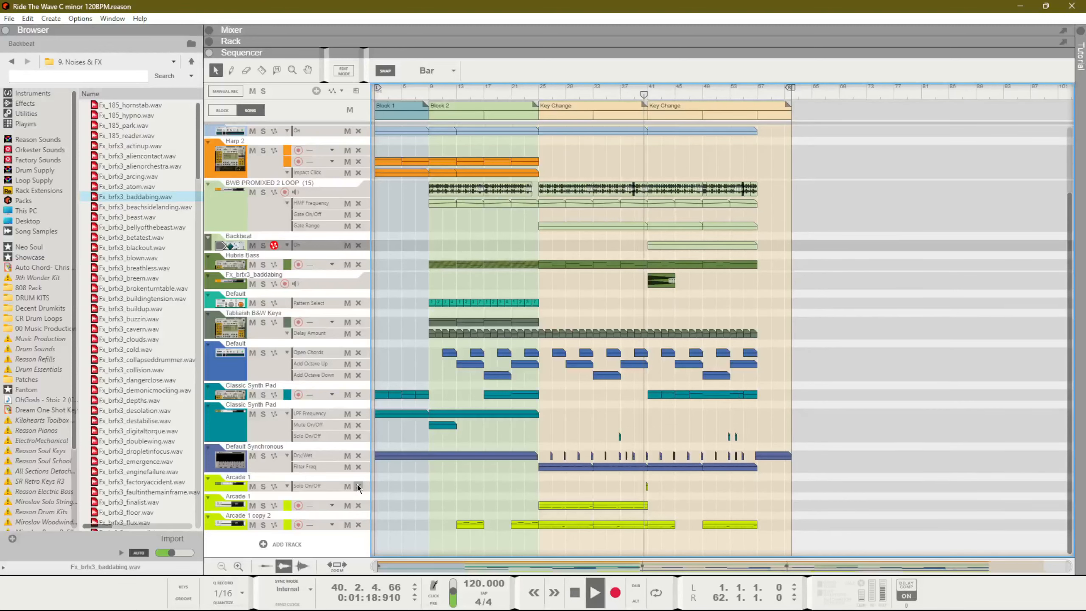
pyautogui.press('space')
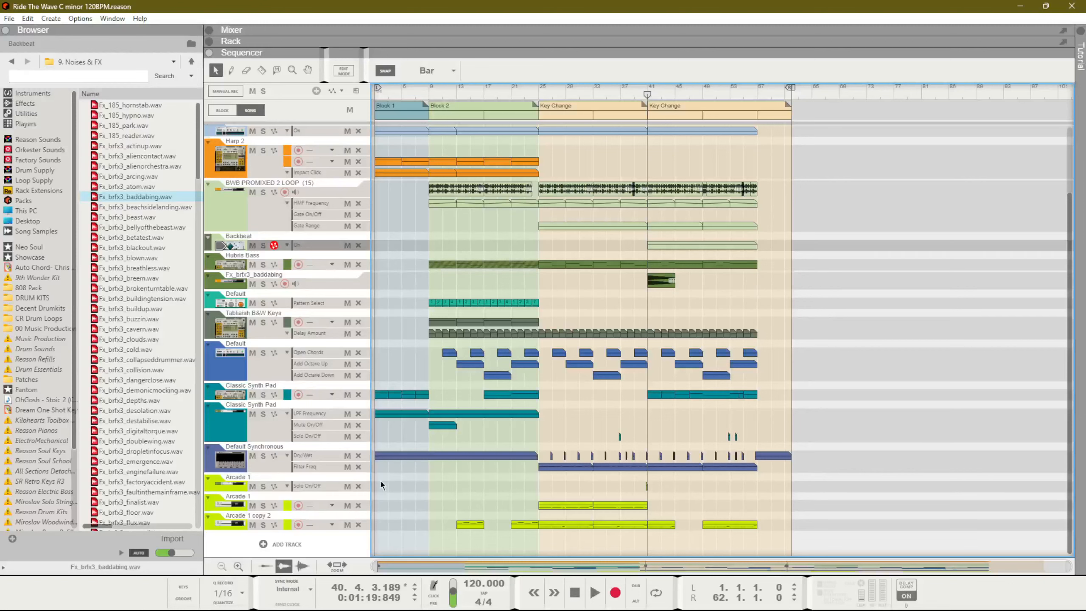
pyautogui.scroll(4, 443, 424)
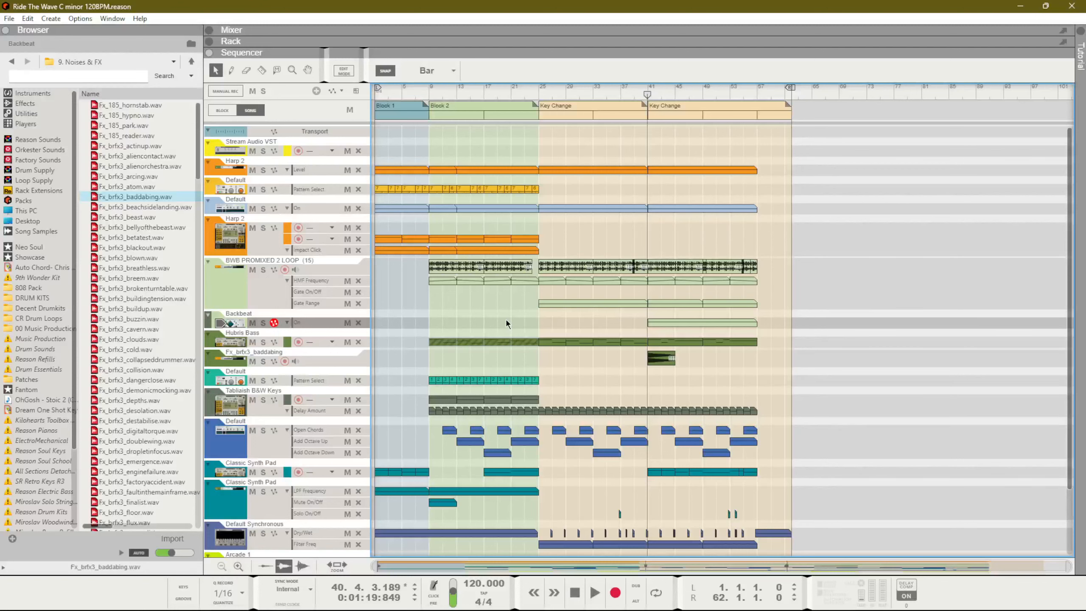
pyautogui.press('KP_0')
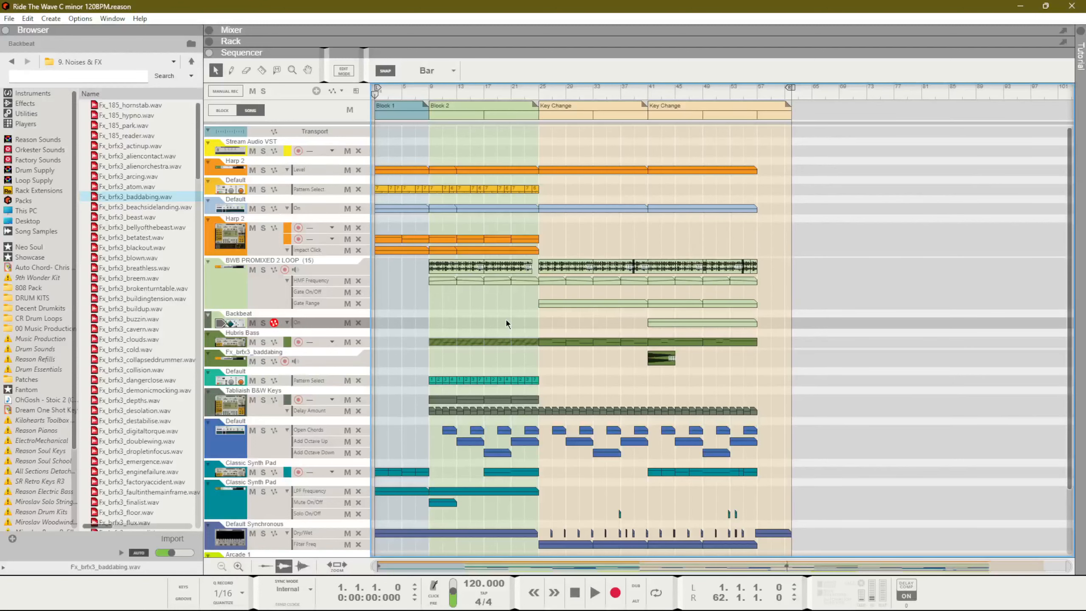
pyautogui.scroll(-4, 506, 319)
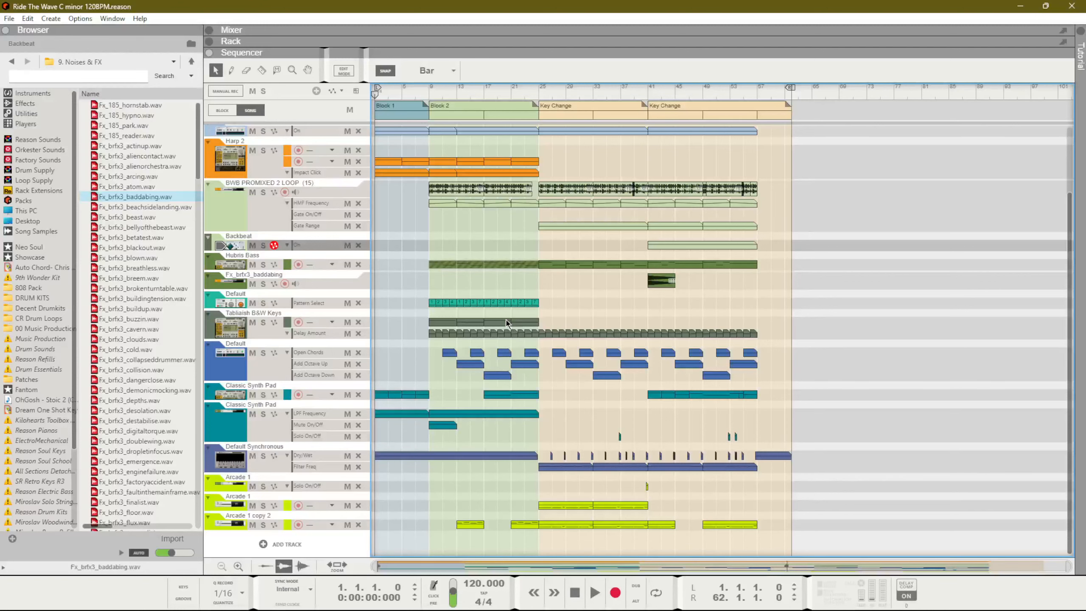
# Browse the rack from the Harp 2 devices down to Synchronous and the two Arcade instruments, and return to the sequencer.
pyautogui.press('F6')
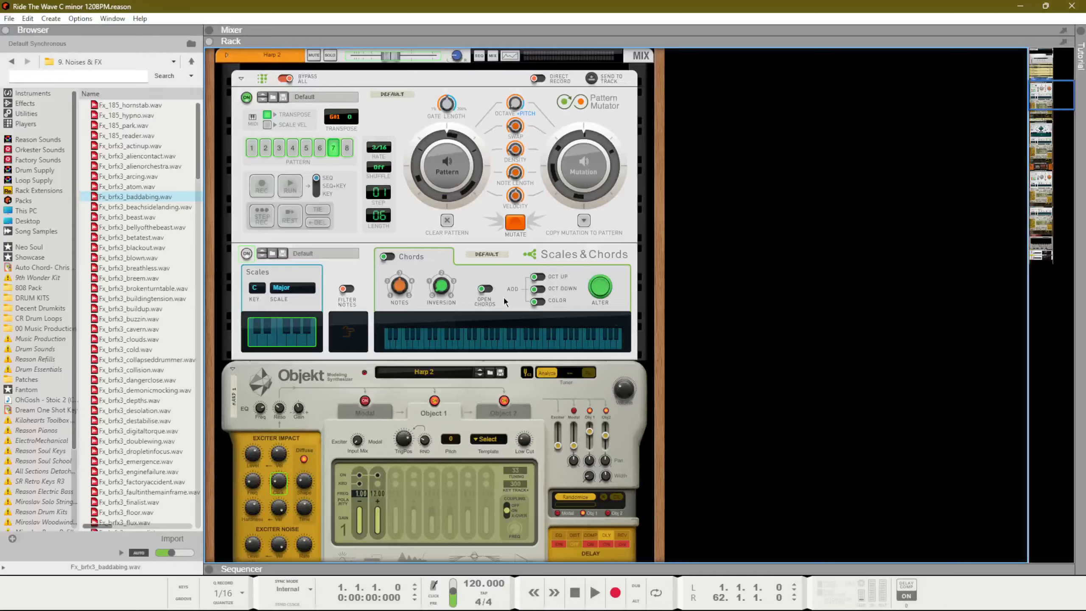
pyautogui.moveTo(1038, 102); pyautogui.dragTo(1008, 116)
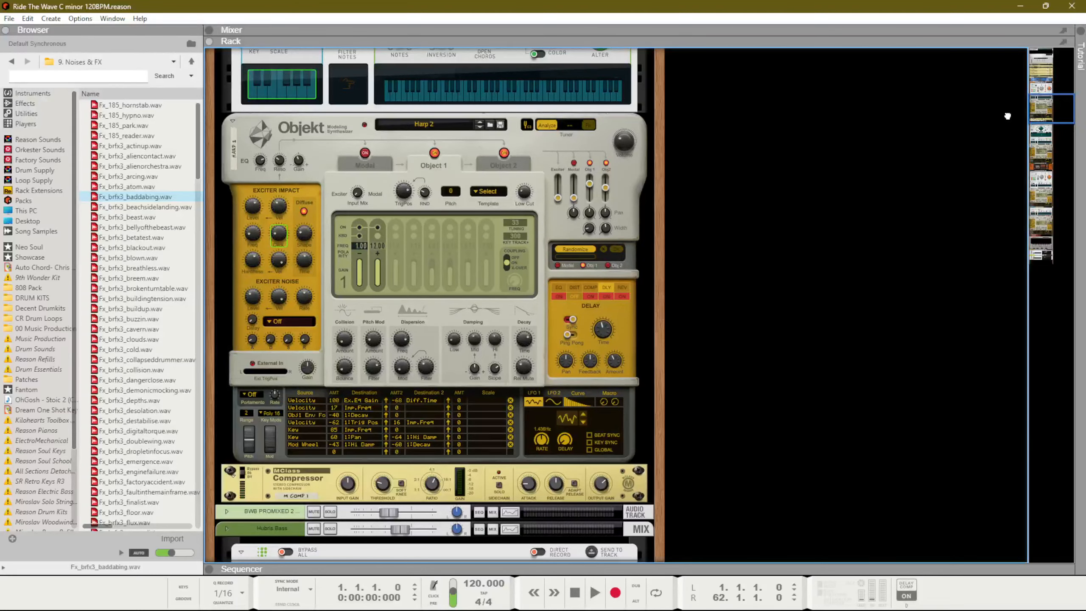
pyautogui.moveTo(1007, 115); pyautogui.dragTo(1002, 230)
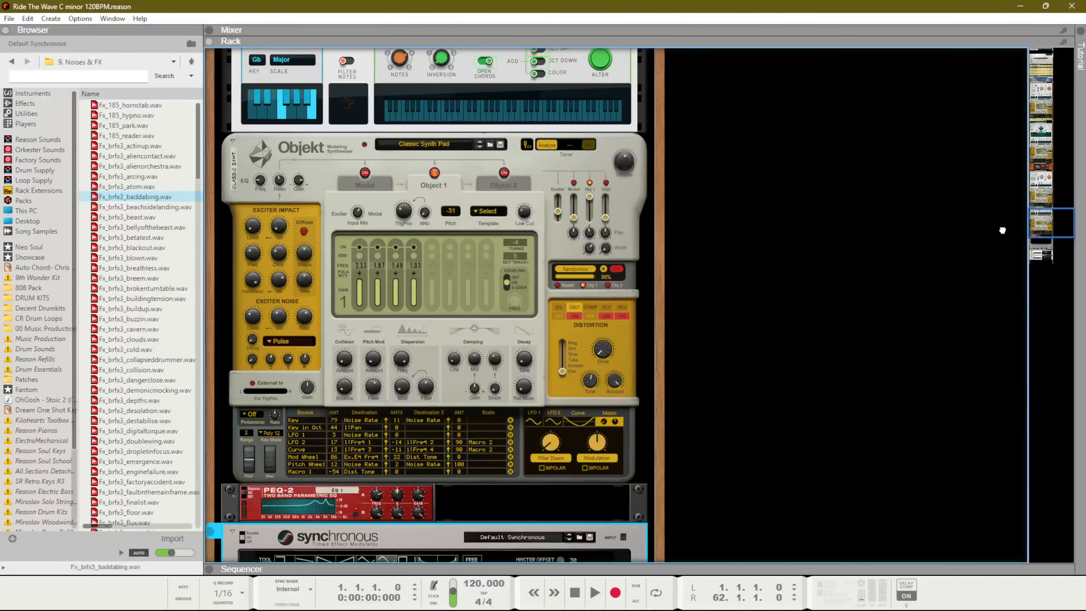
pyautogui.scroll(-10, 863, 216)
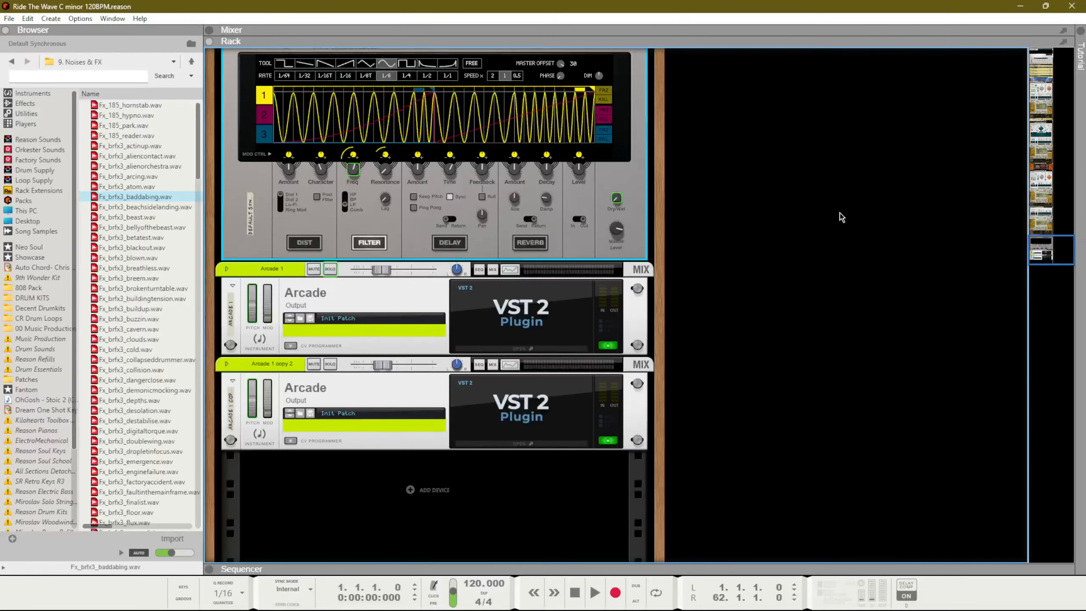
pyautogui.press('F7')
pyautogui.scroll(3, 835, 214)
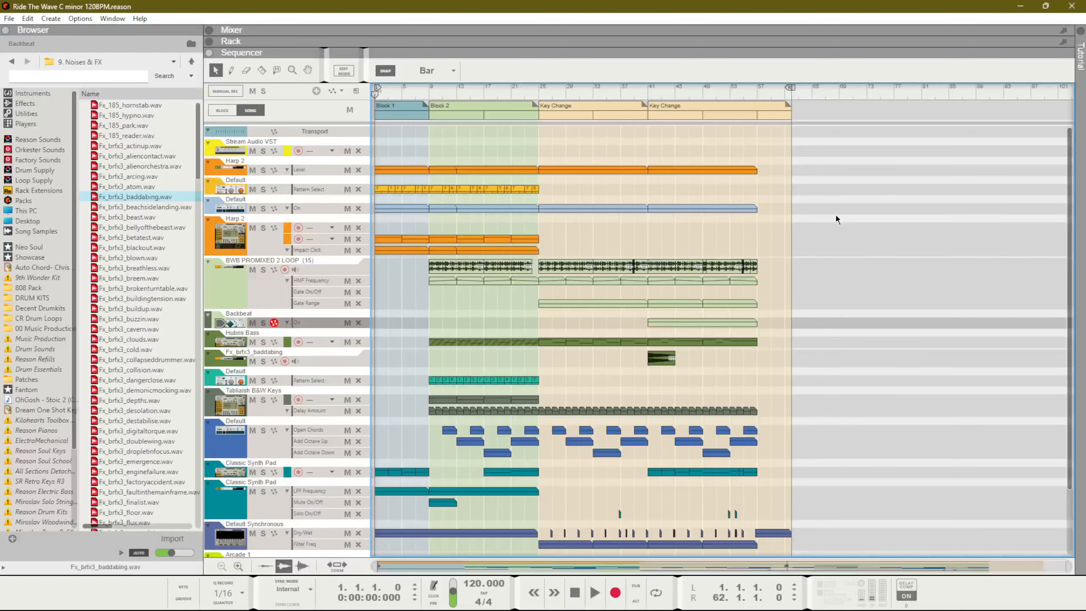